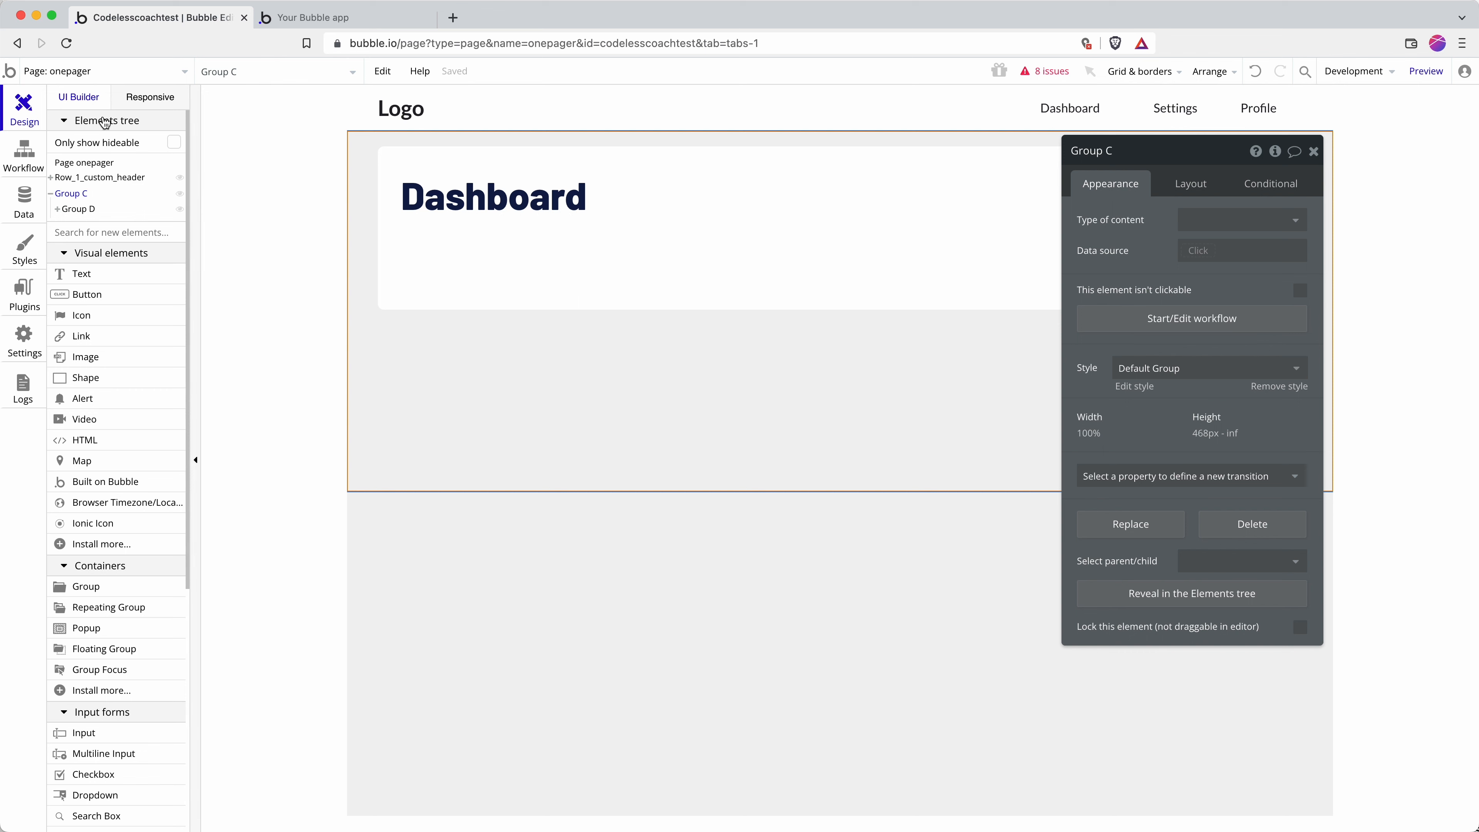
Copy Group F, the card holding the Dashboard heading, and paste a duplicate inside Group D.
mouse_move(119, 210)
click(58, 210)
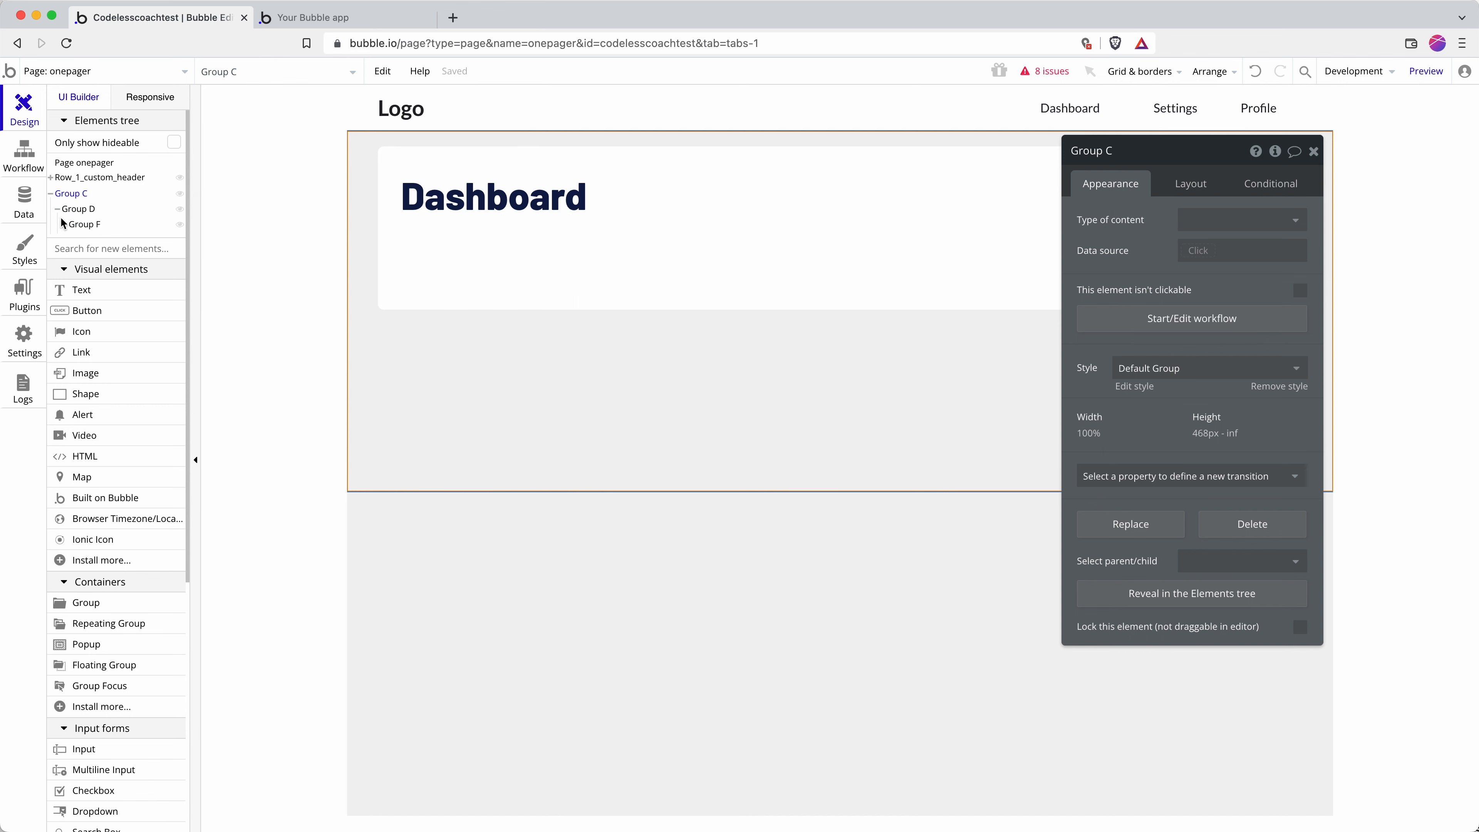
click(70, 226)
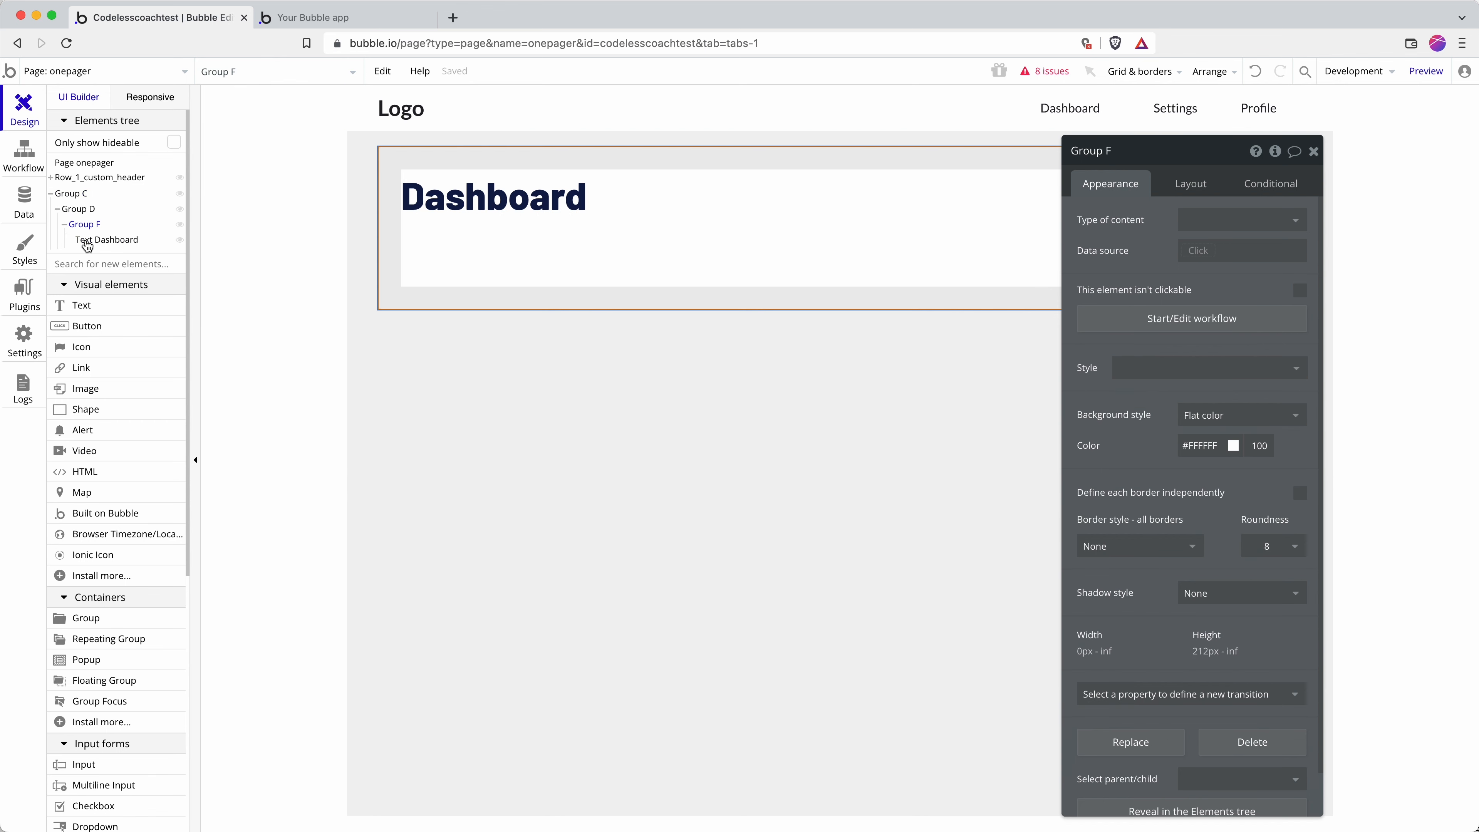
click(96, 241)
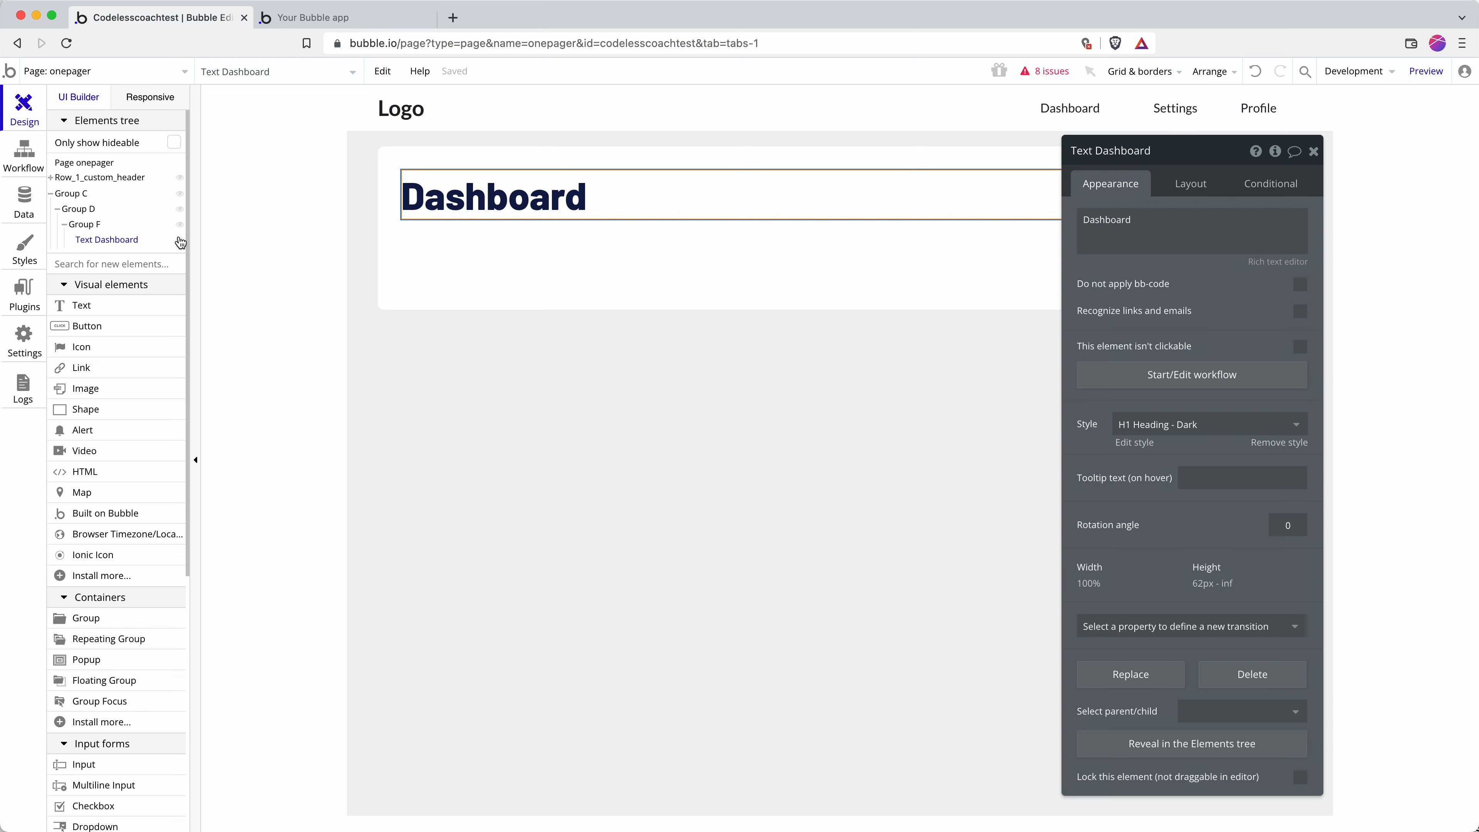
click(454, 265)
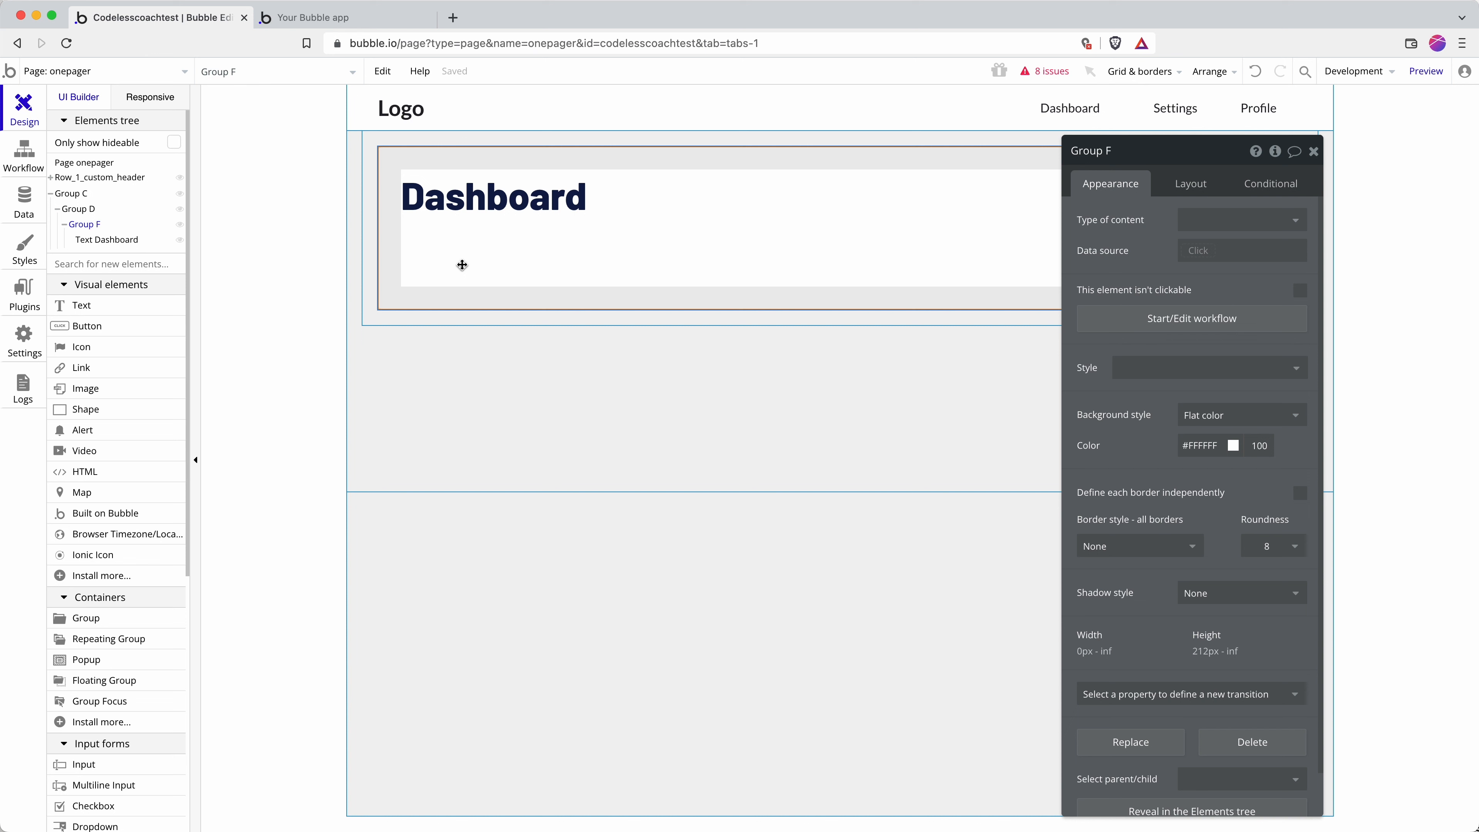
key(super+c)
key(super+v)
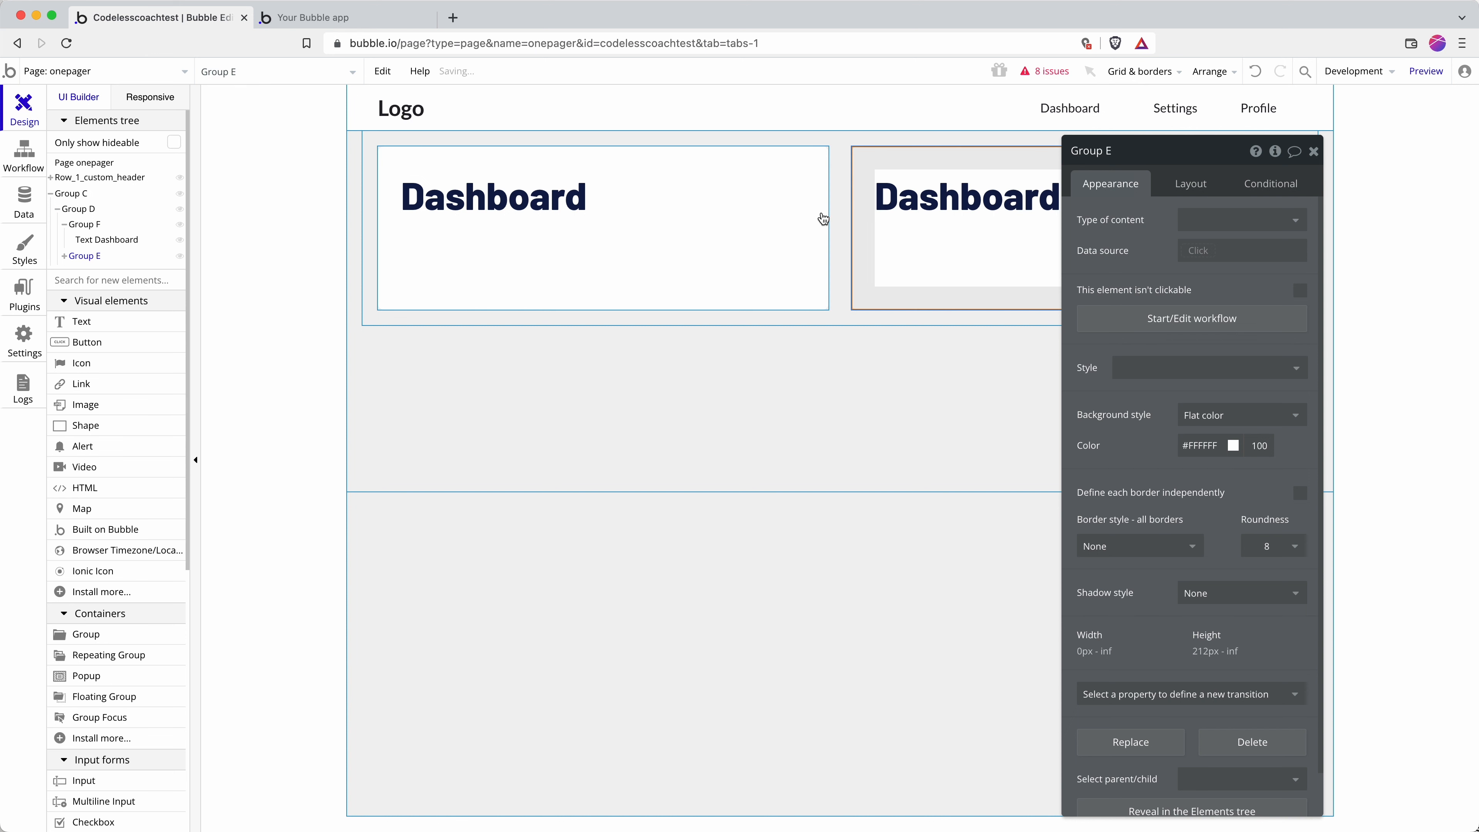
Set the container layout of Group D, the parent of both cards, to Column.
click(838, 209)
click(1191, 183)
click(1207, 220)
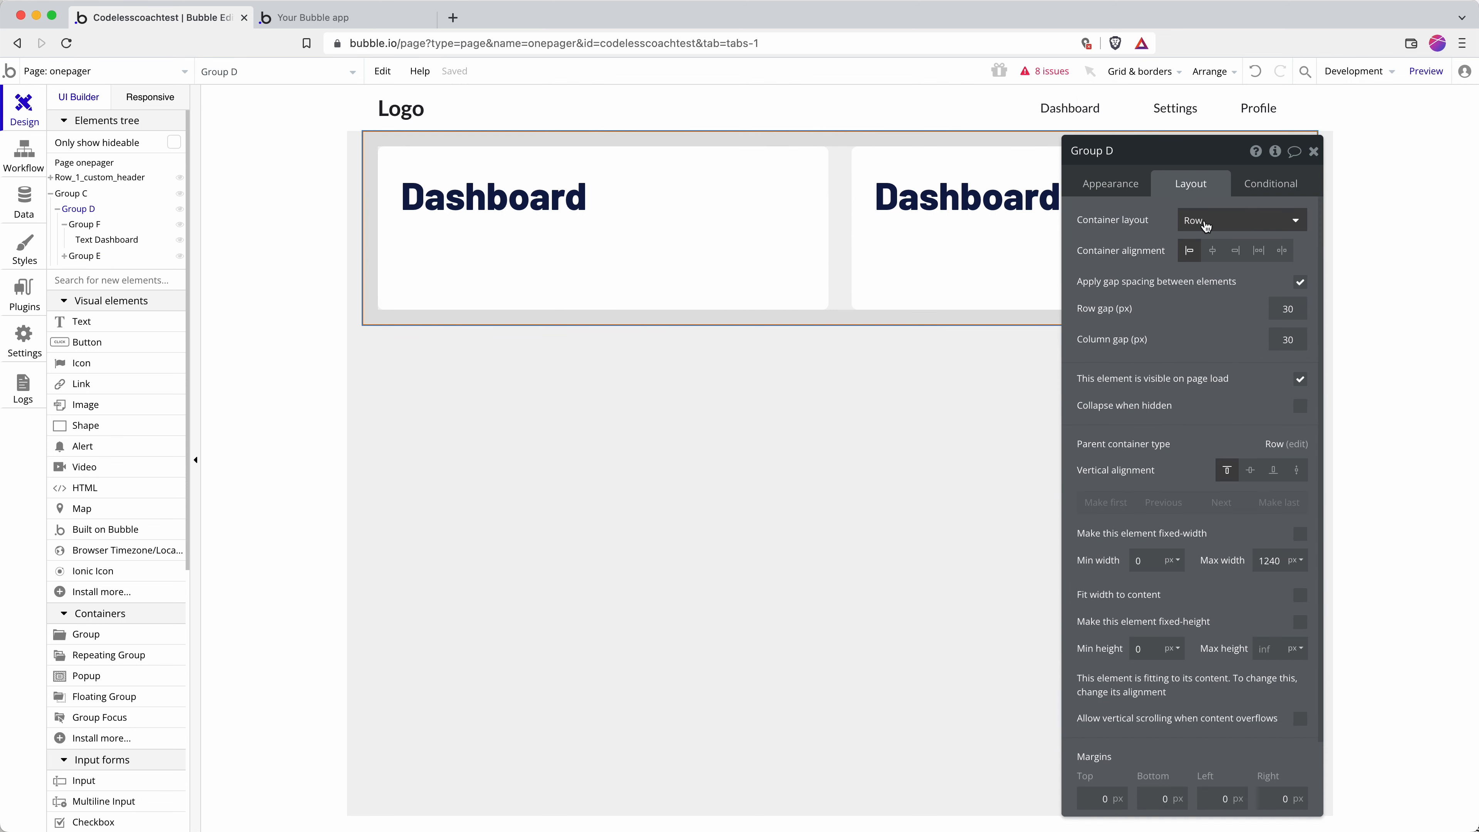
click(1220, 313)
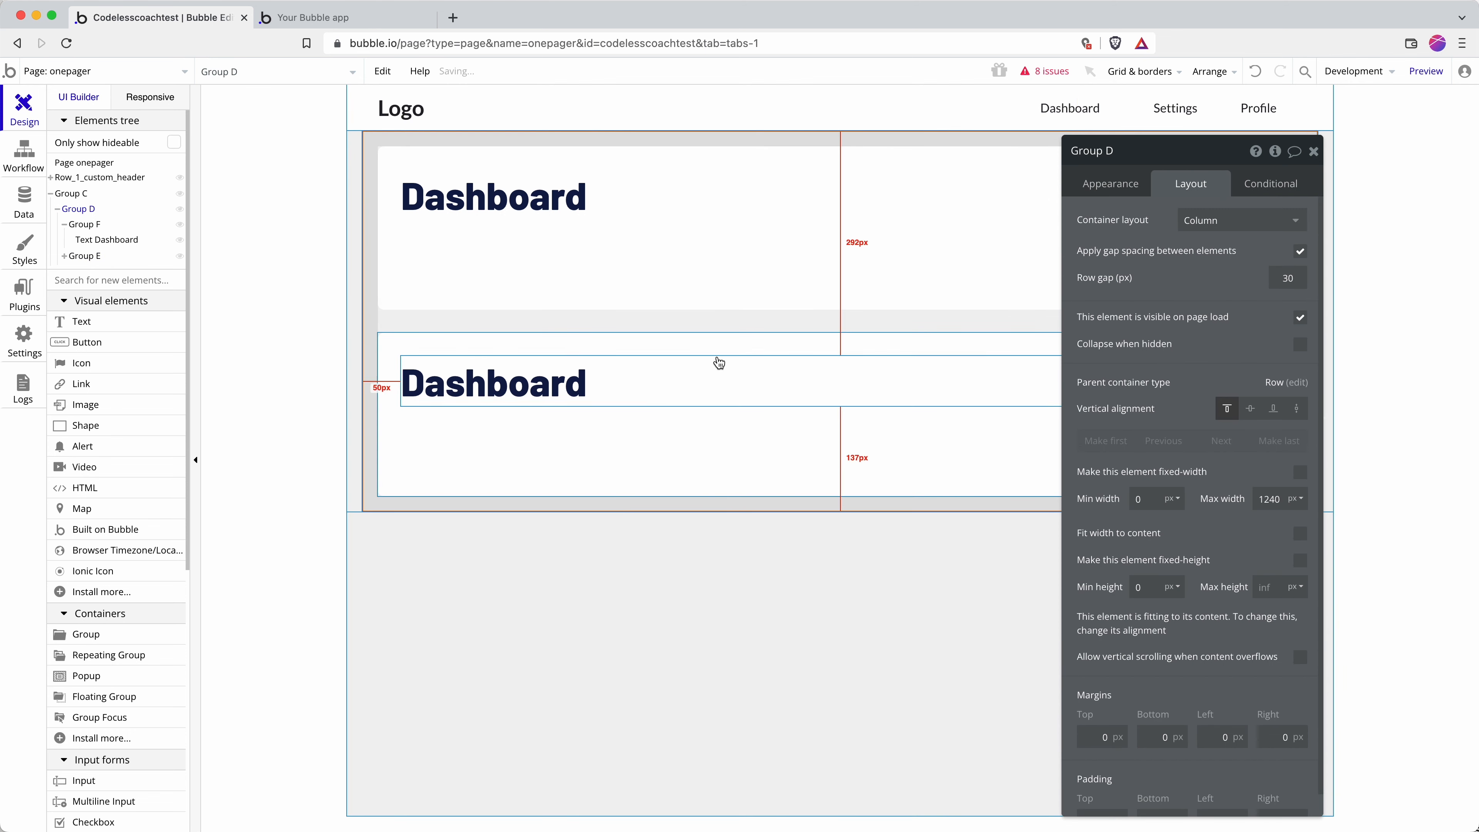
Duplicate the second card, Group E, to add a third card to the column.
click(723, 361)
click(723, 352)
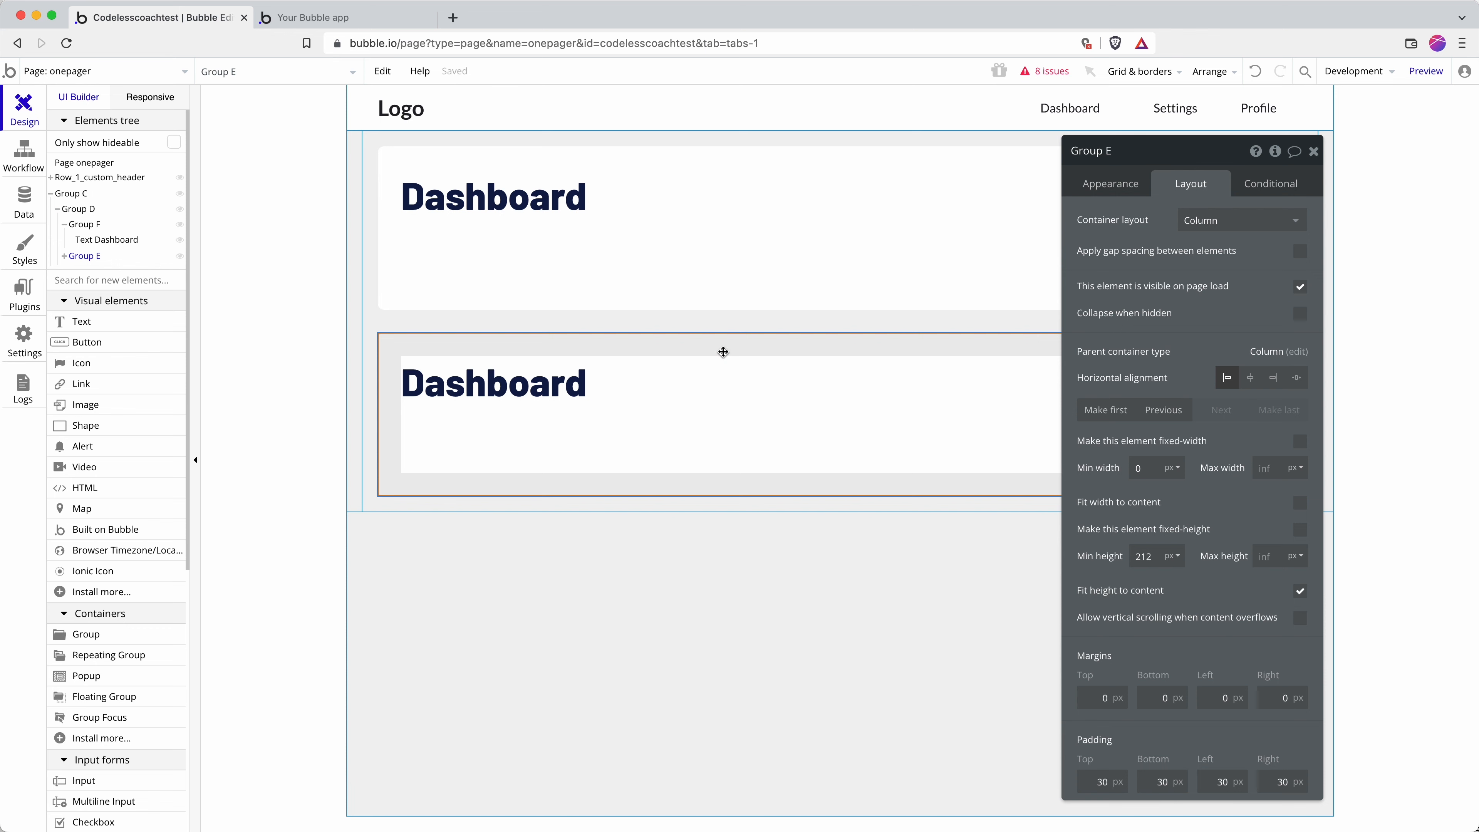
key(super+d)
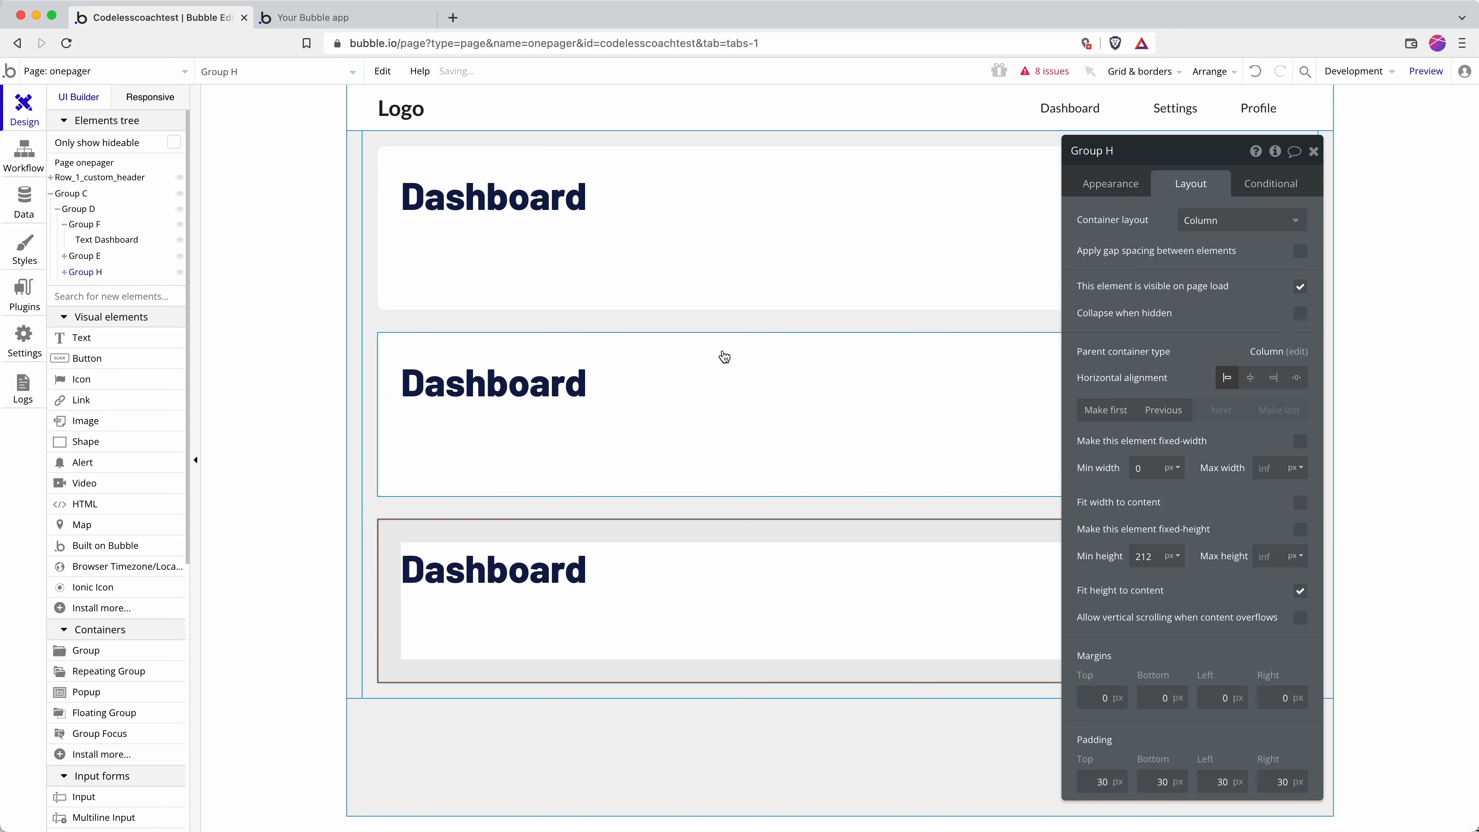
Change the second card's heading to "My Account" and the third card's heading to "Billing".
click(549, 377)
click(1110, 183)
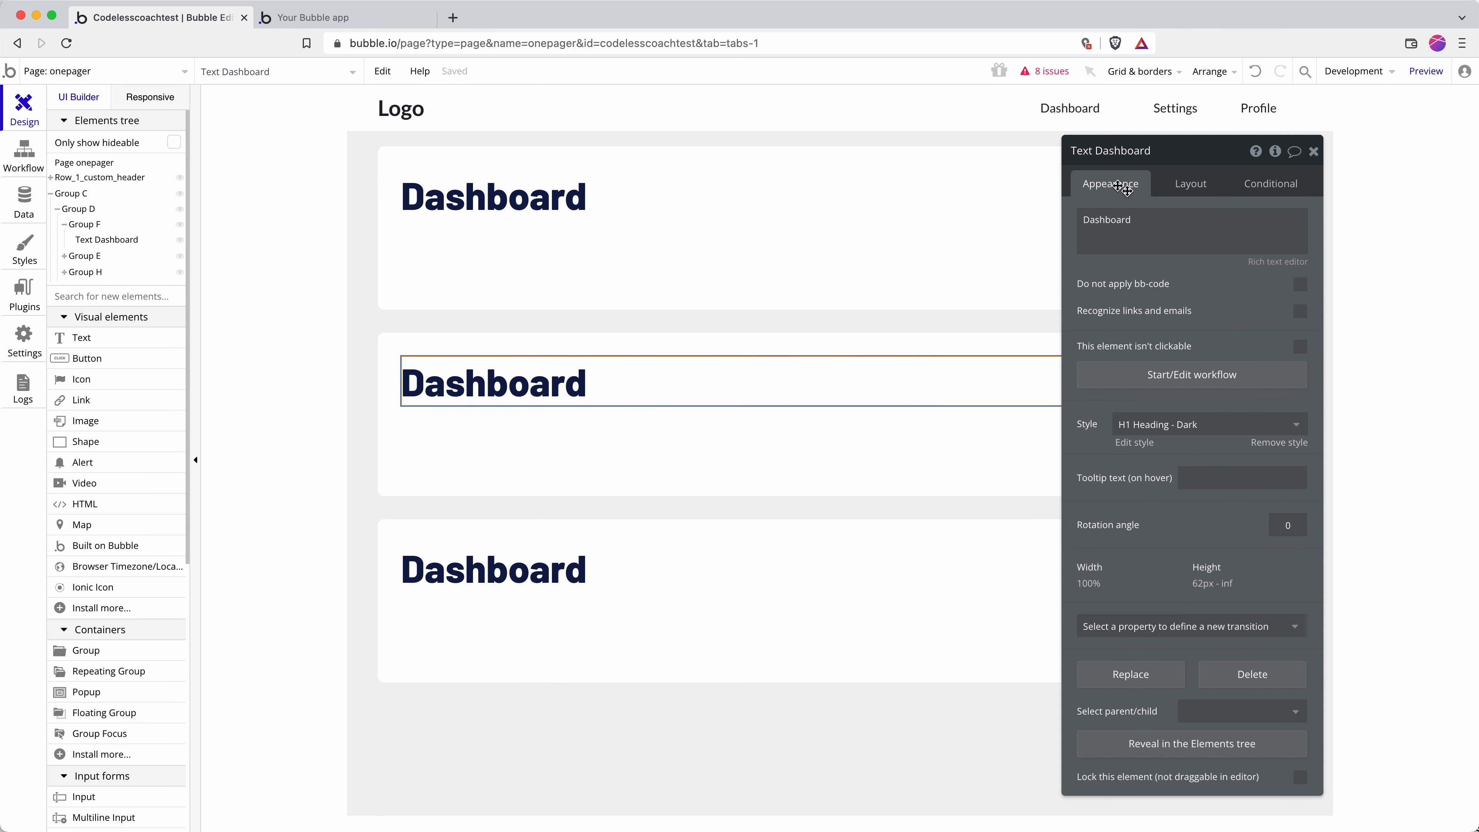
double_click(1169, 221)
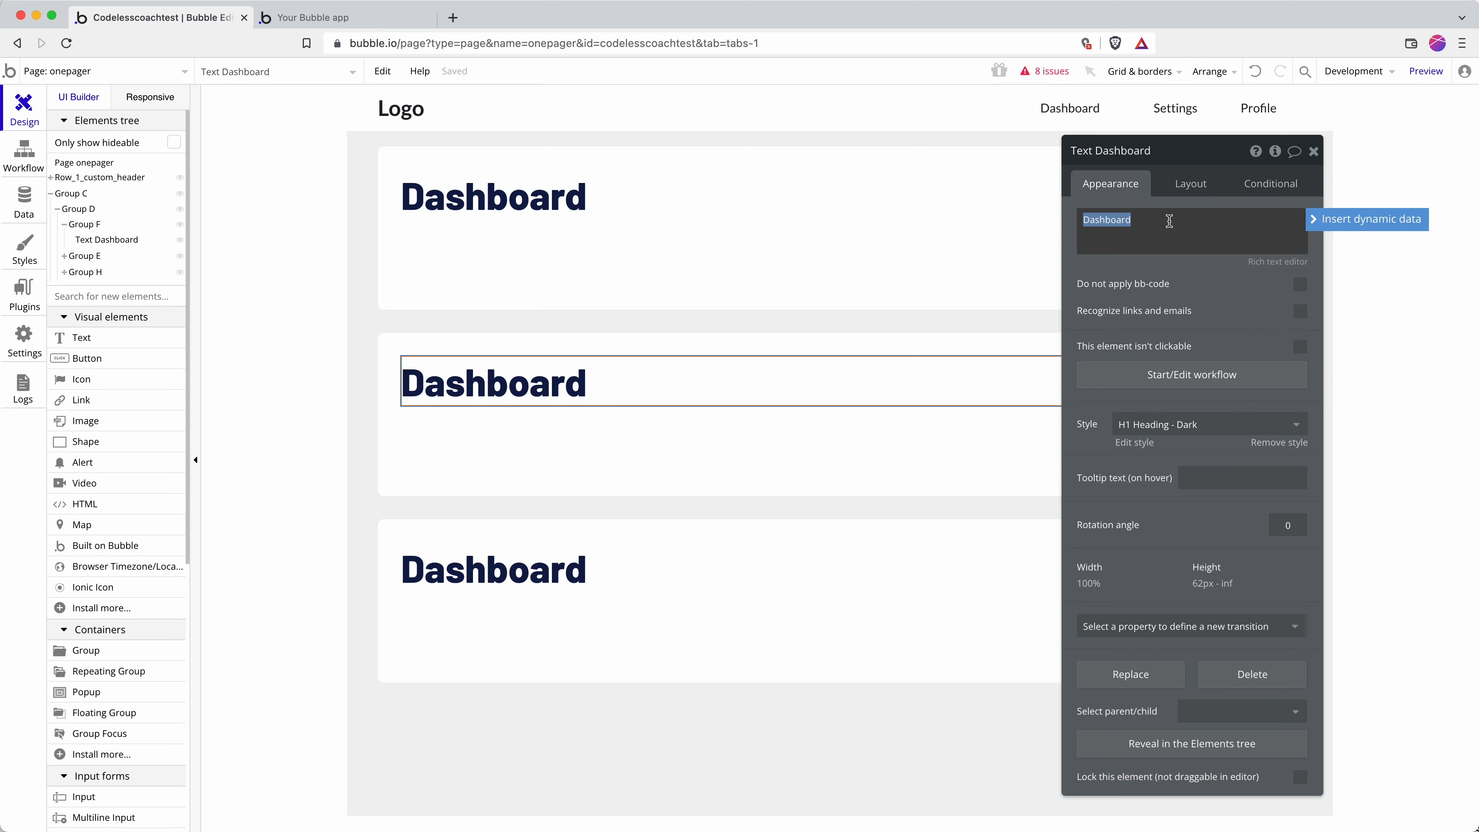
text(My ACcount)
click(559, 570)
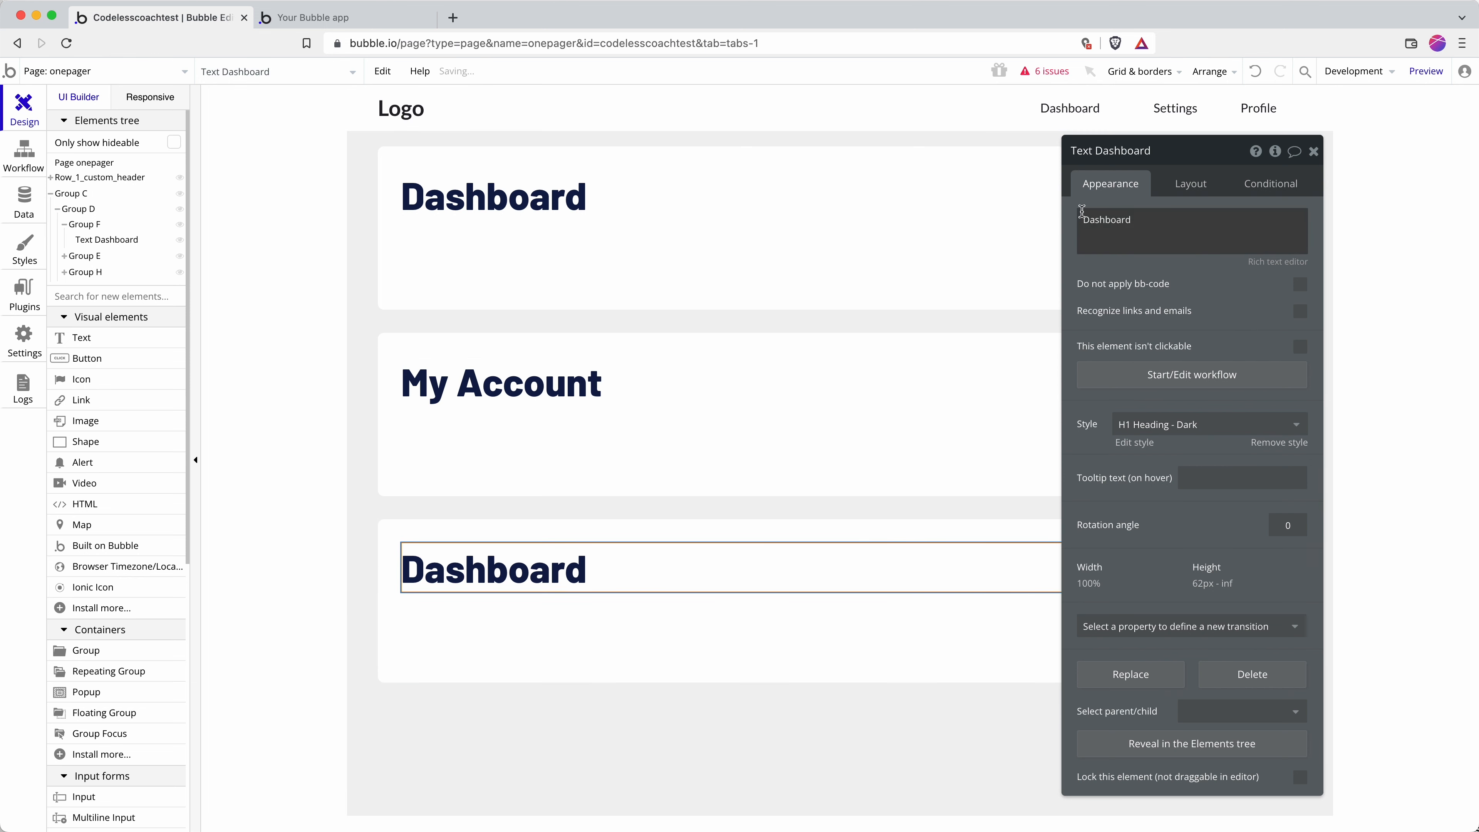
double_click(1139, 226)
text(Billing)
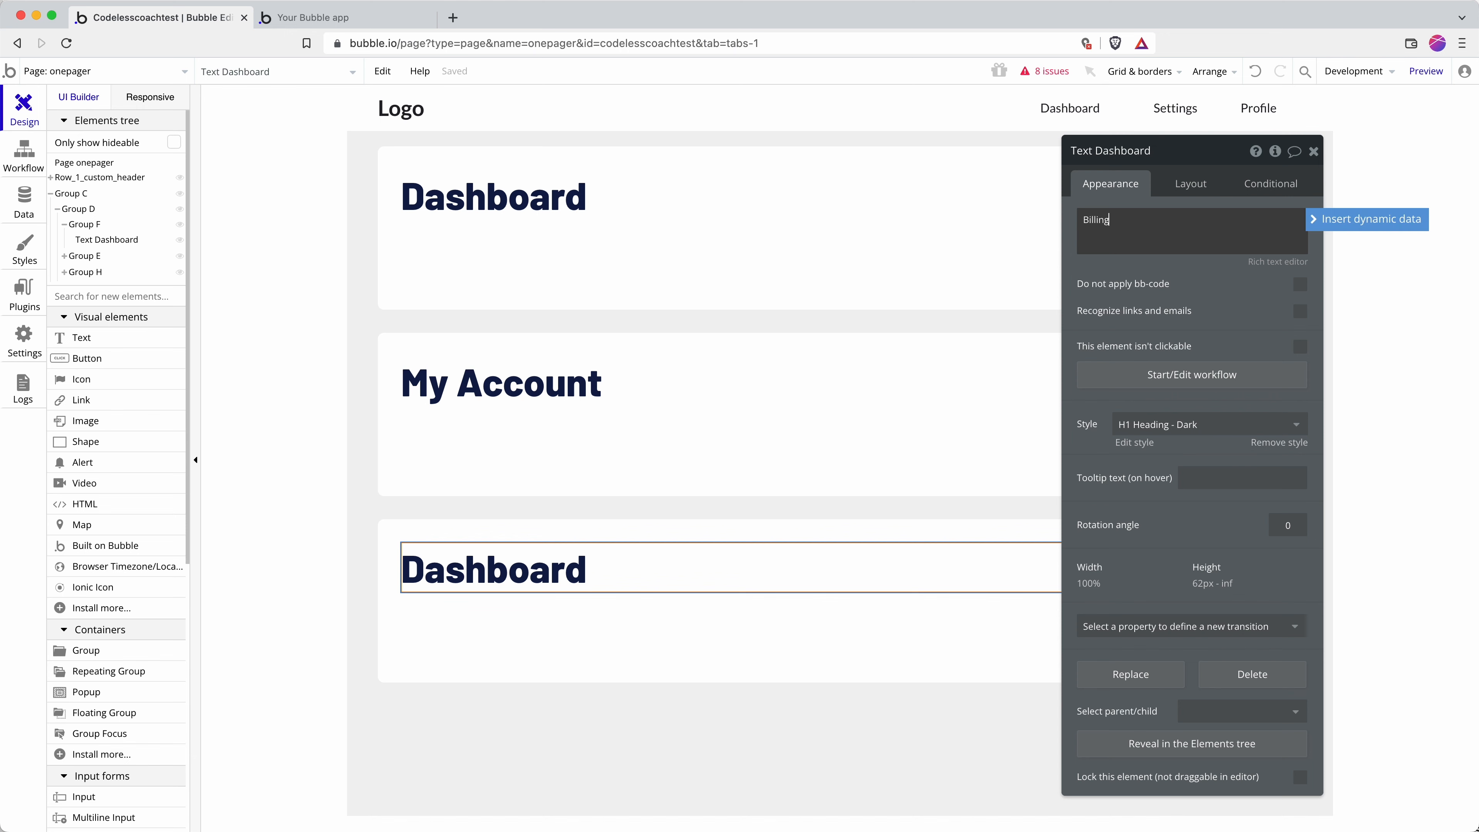
Make the Dashboard card, Group F, not visible on page load and collapse it when hidden.
click(631, 241)
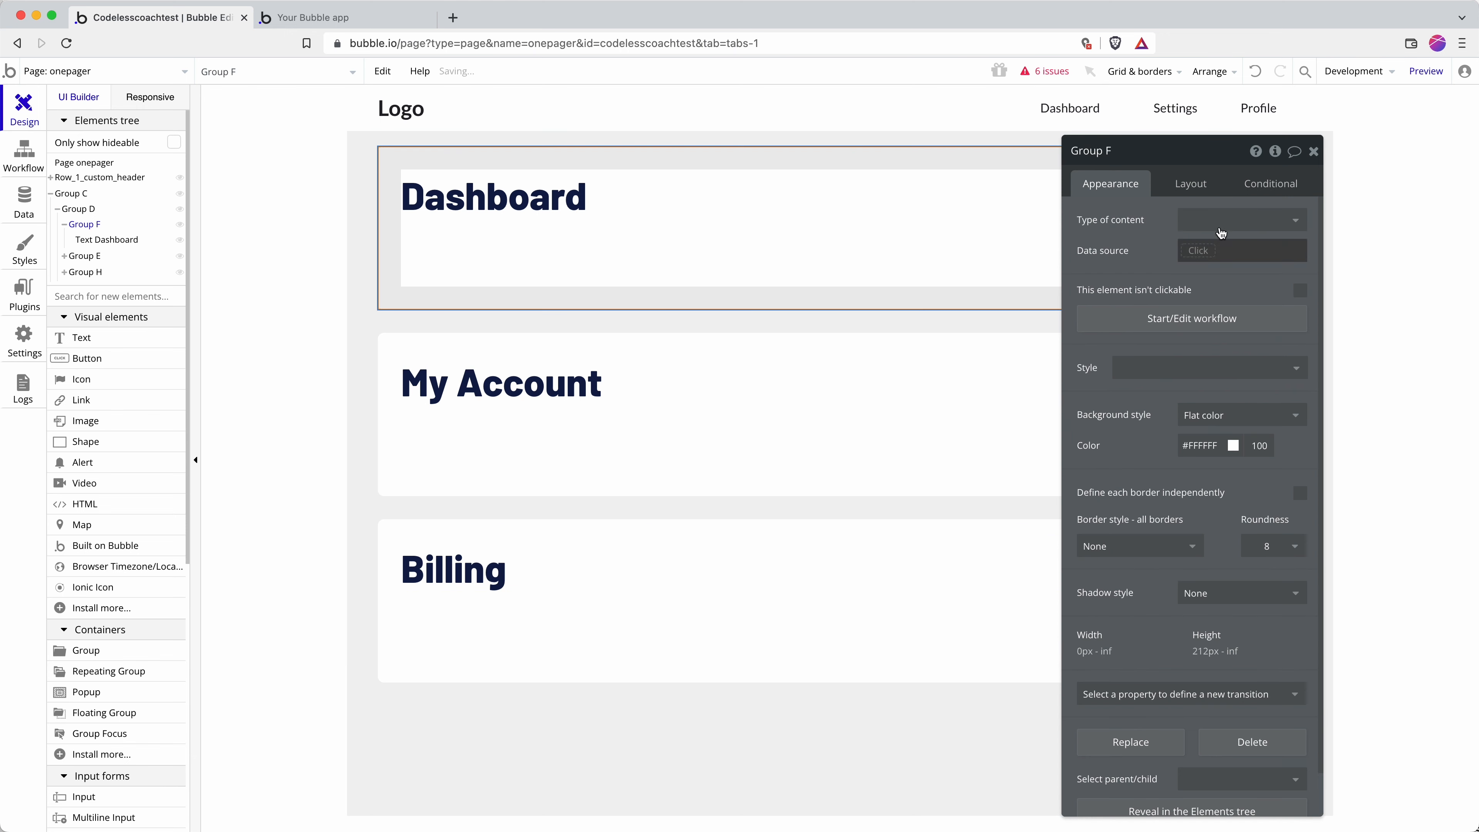
click(1191, 183)
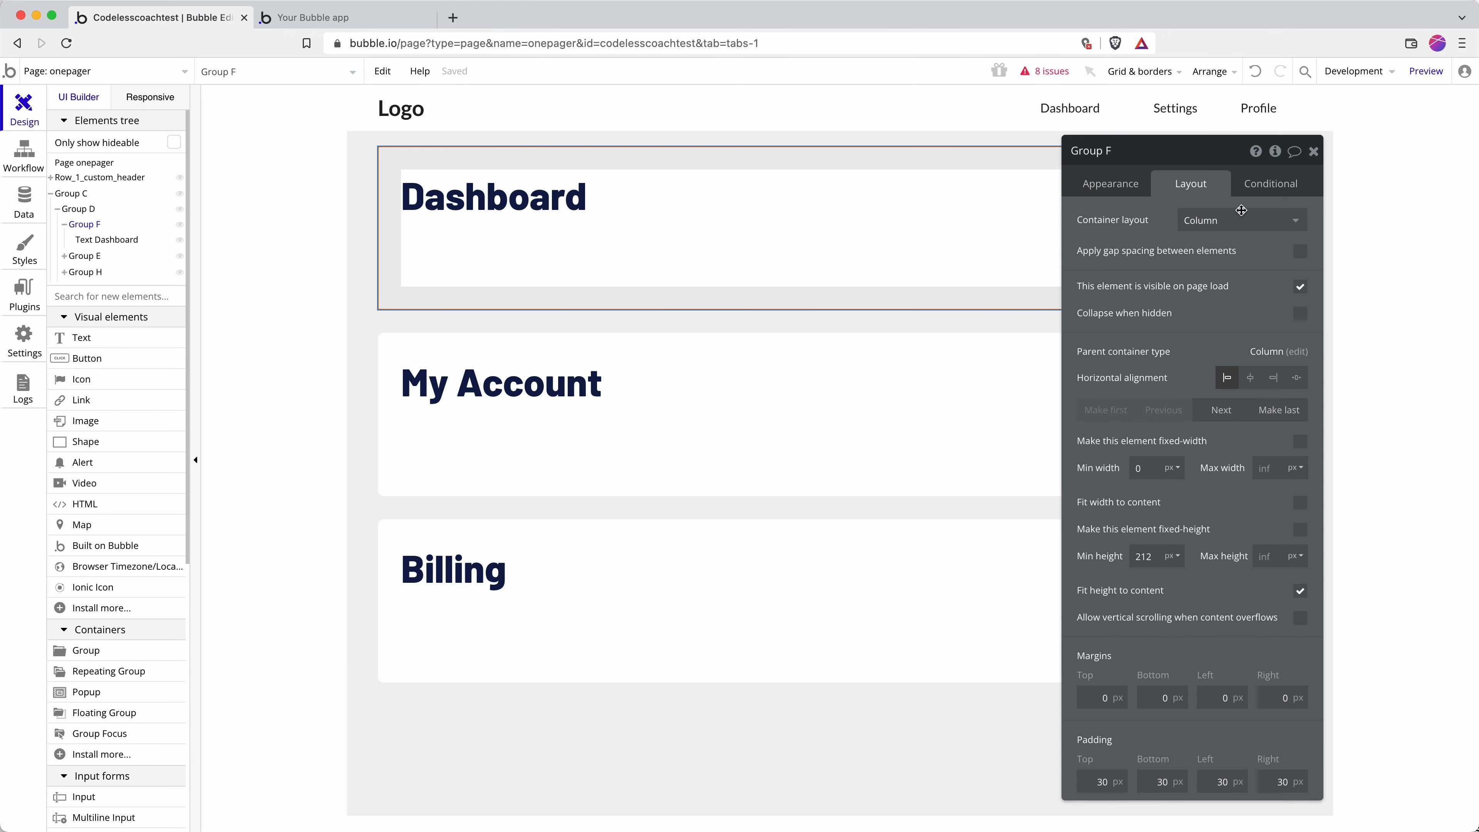
click(1299, 287)
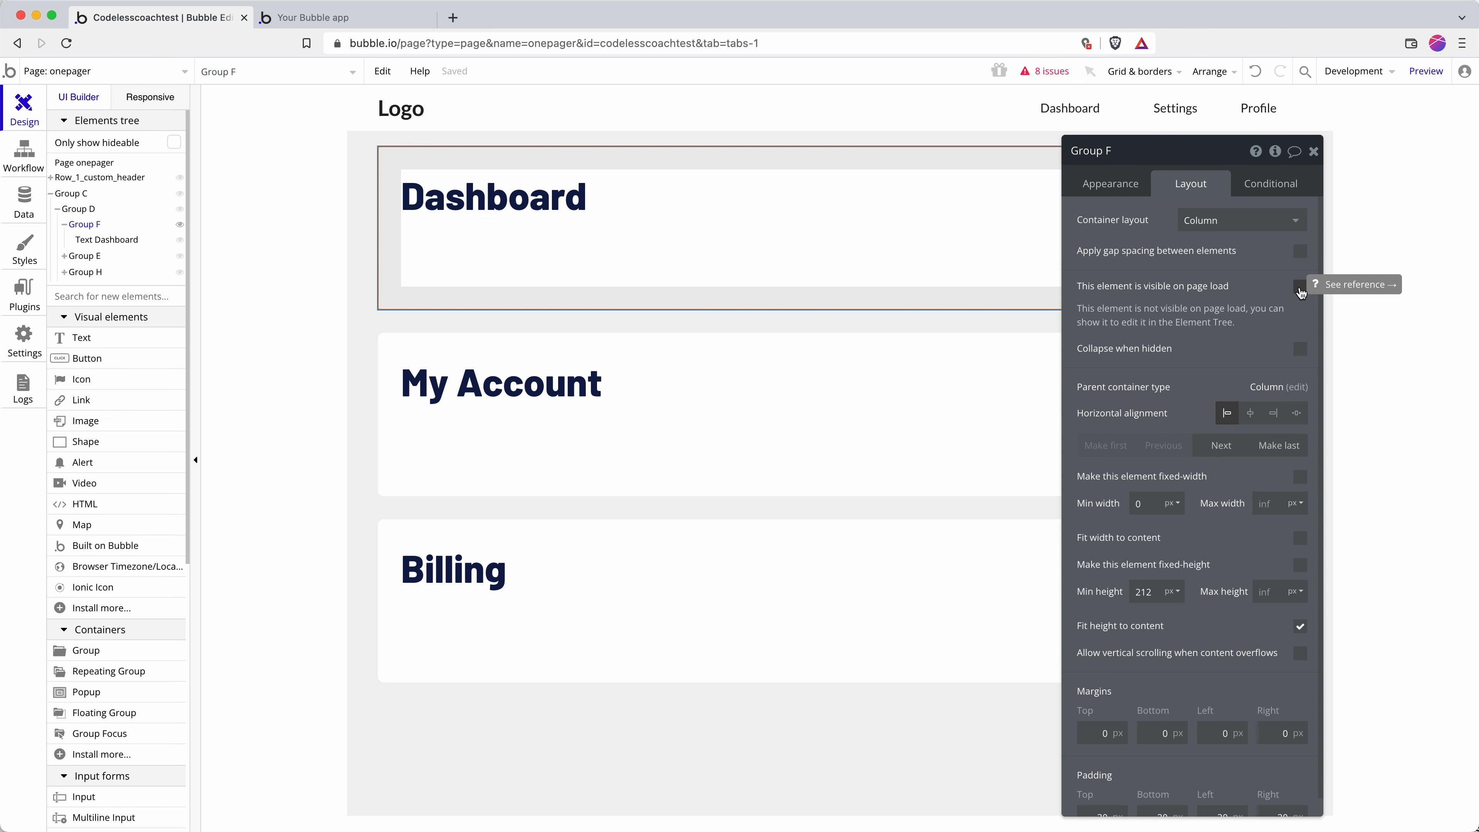
click(1300, 349)
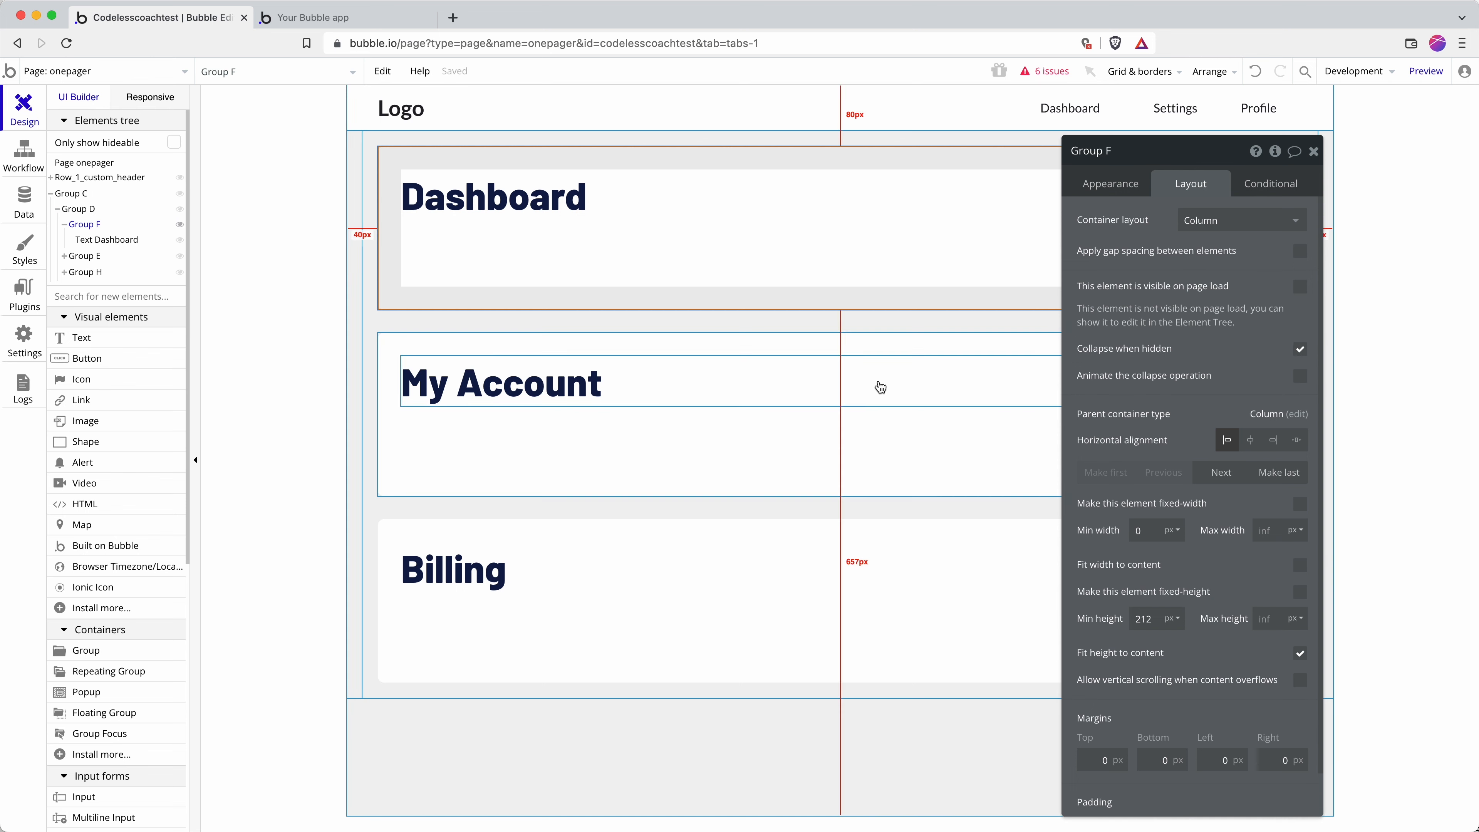
Make the My Account card, Group E, collapse when hidden and not visible on page load.
click(880, 387)
click(865, 456)
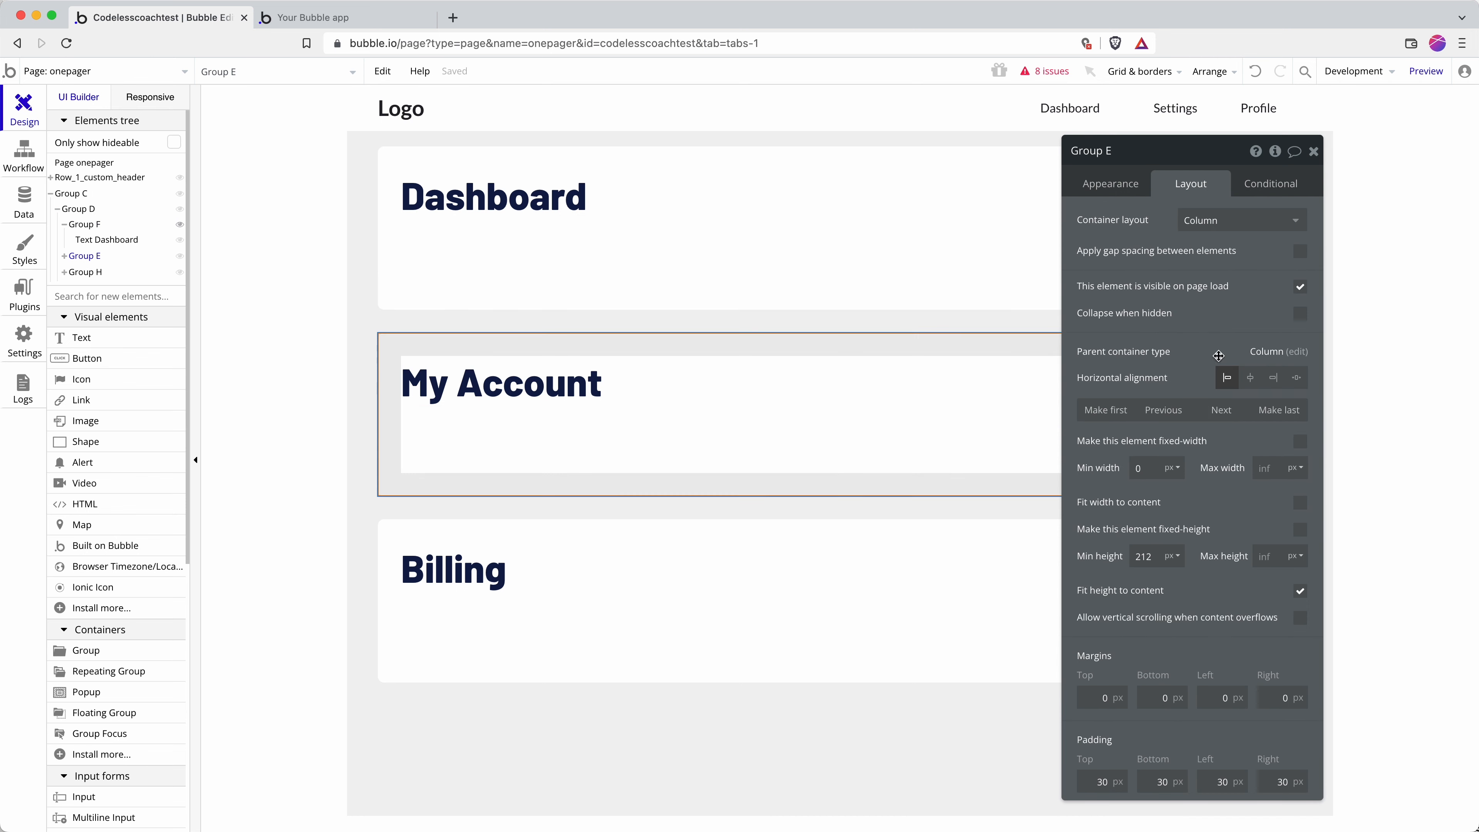
click(1299, 314)
click(1299, 286)
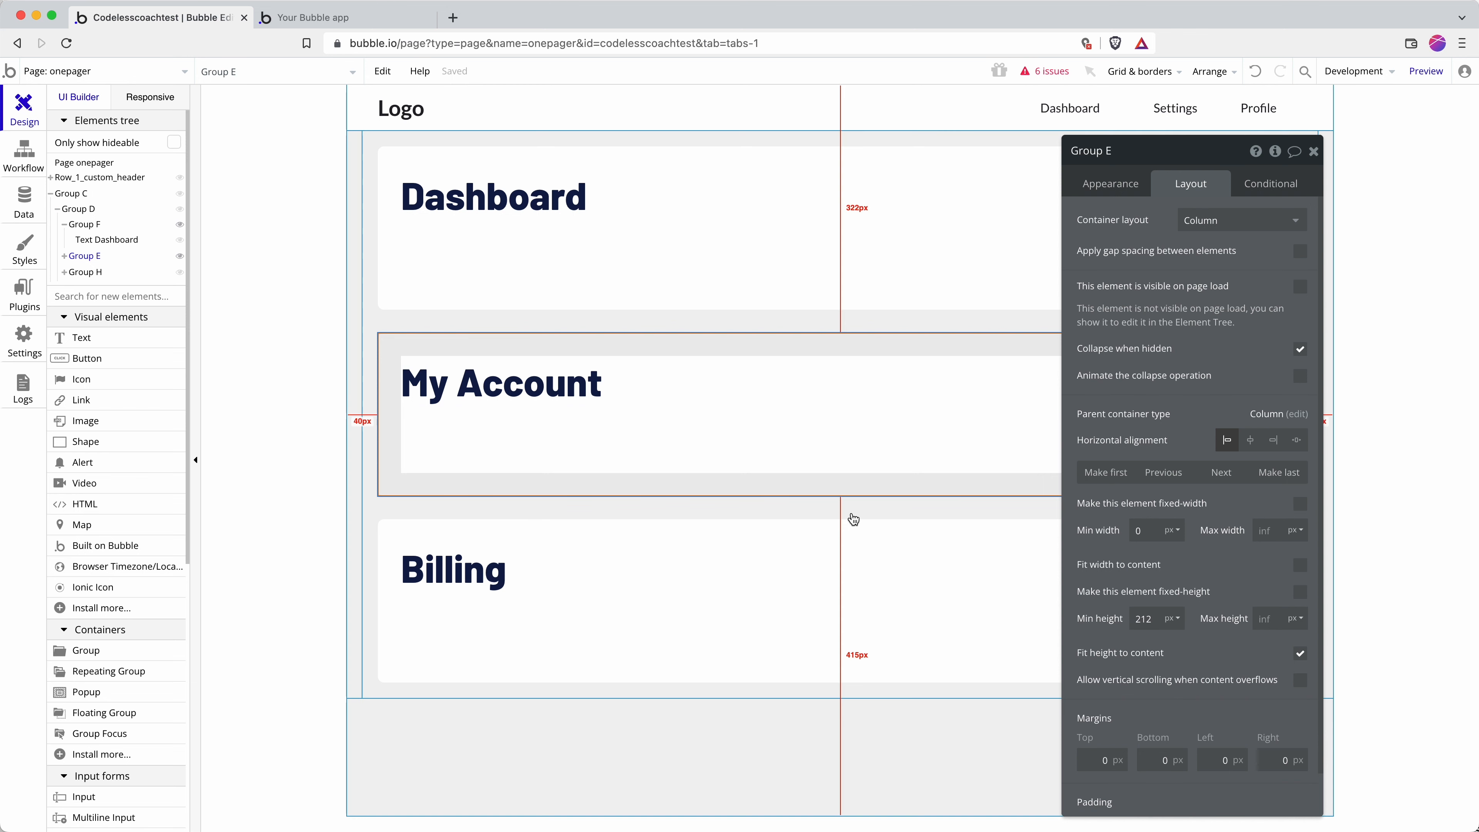
Make the Billing card, Group H, not visible on page load and collapse it when hidden.
click(823, 527)
click(1299, 289)
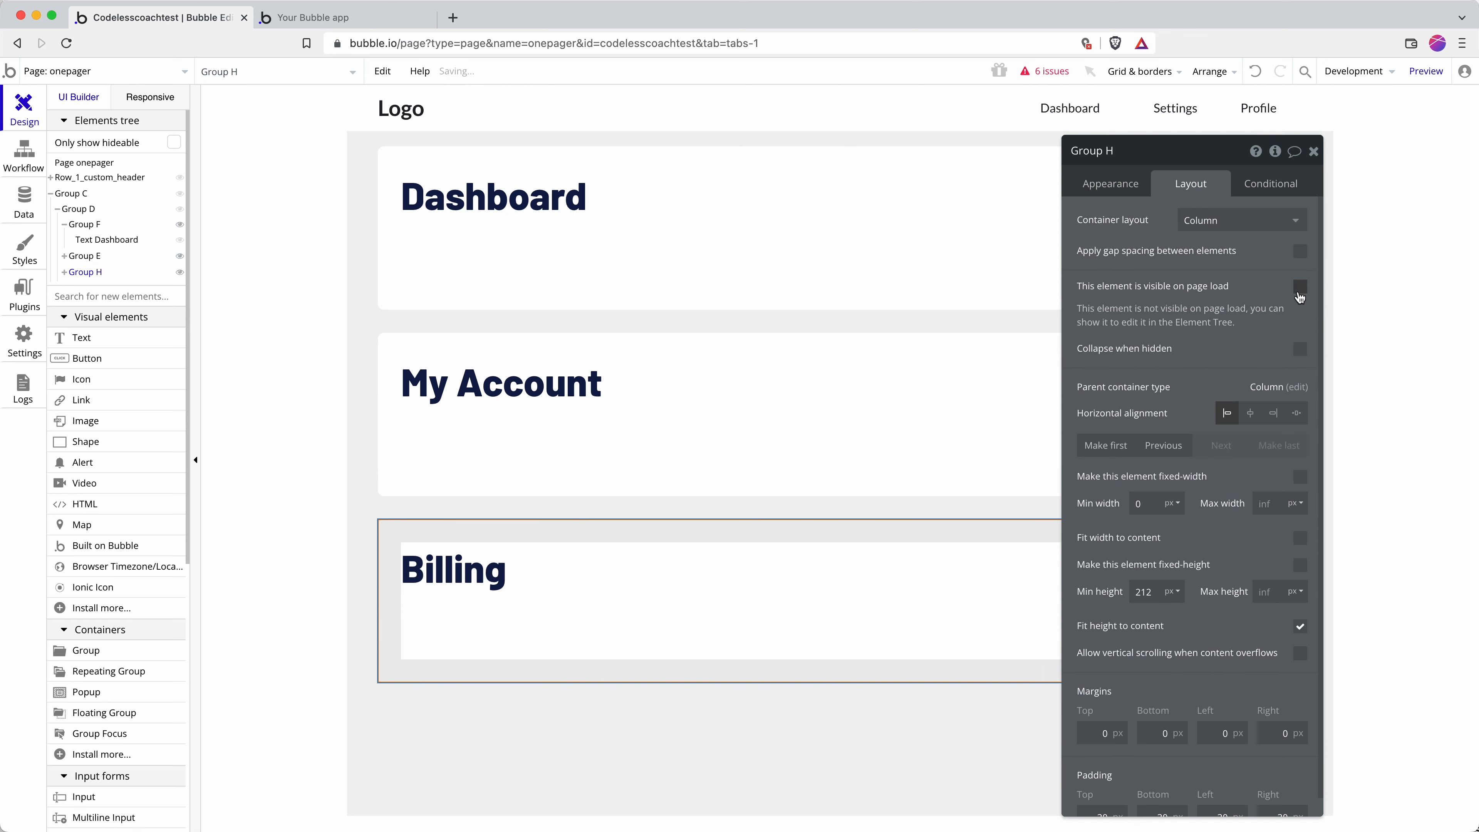
click(1300, 349)
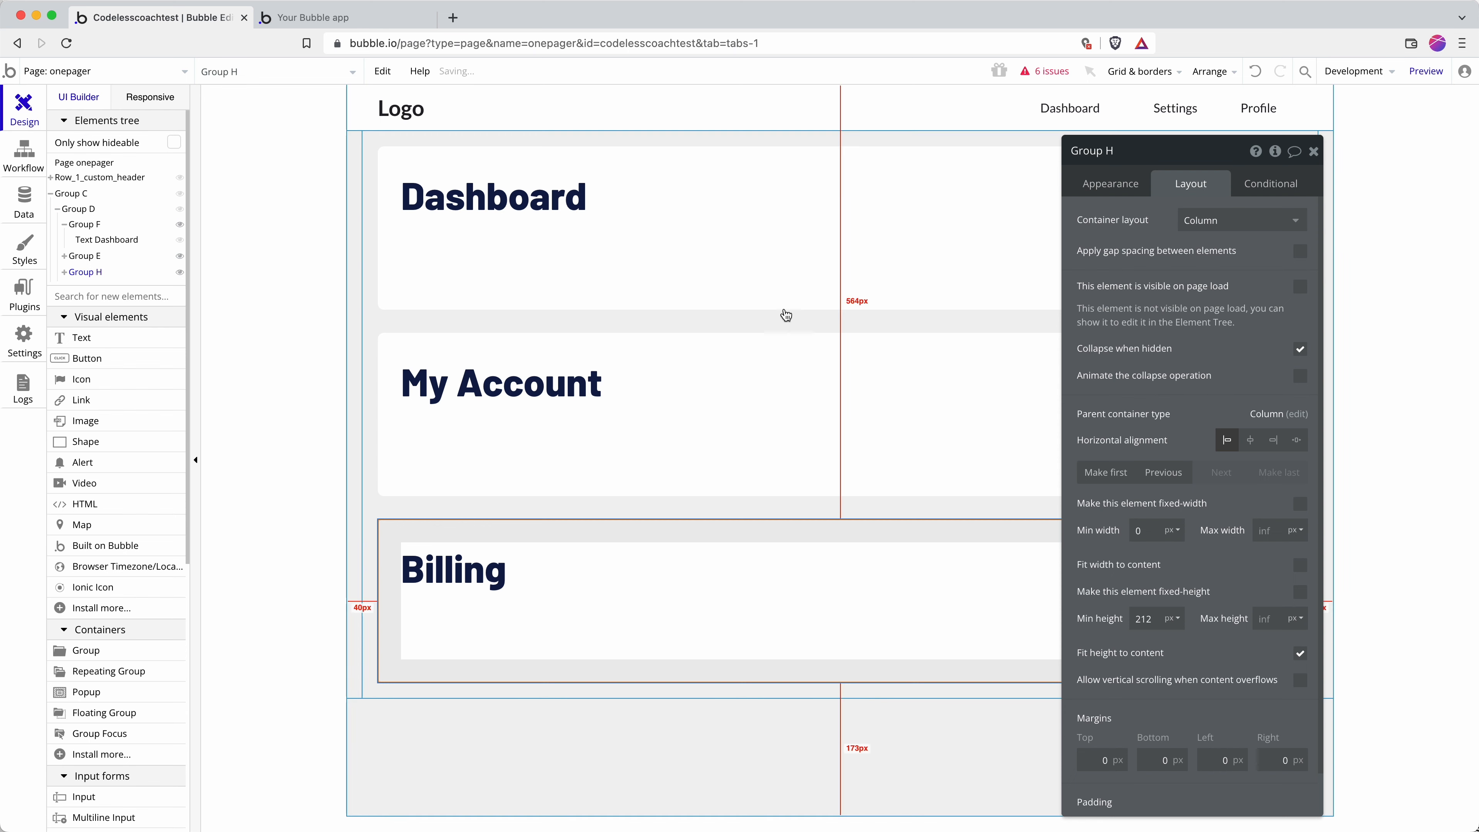
Draw a repeating group about 979 px wide and 58 px high in Group D, above the Dashboard card.
click(580, 276)
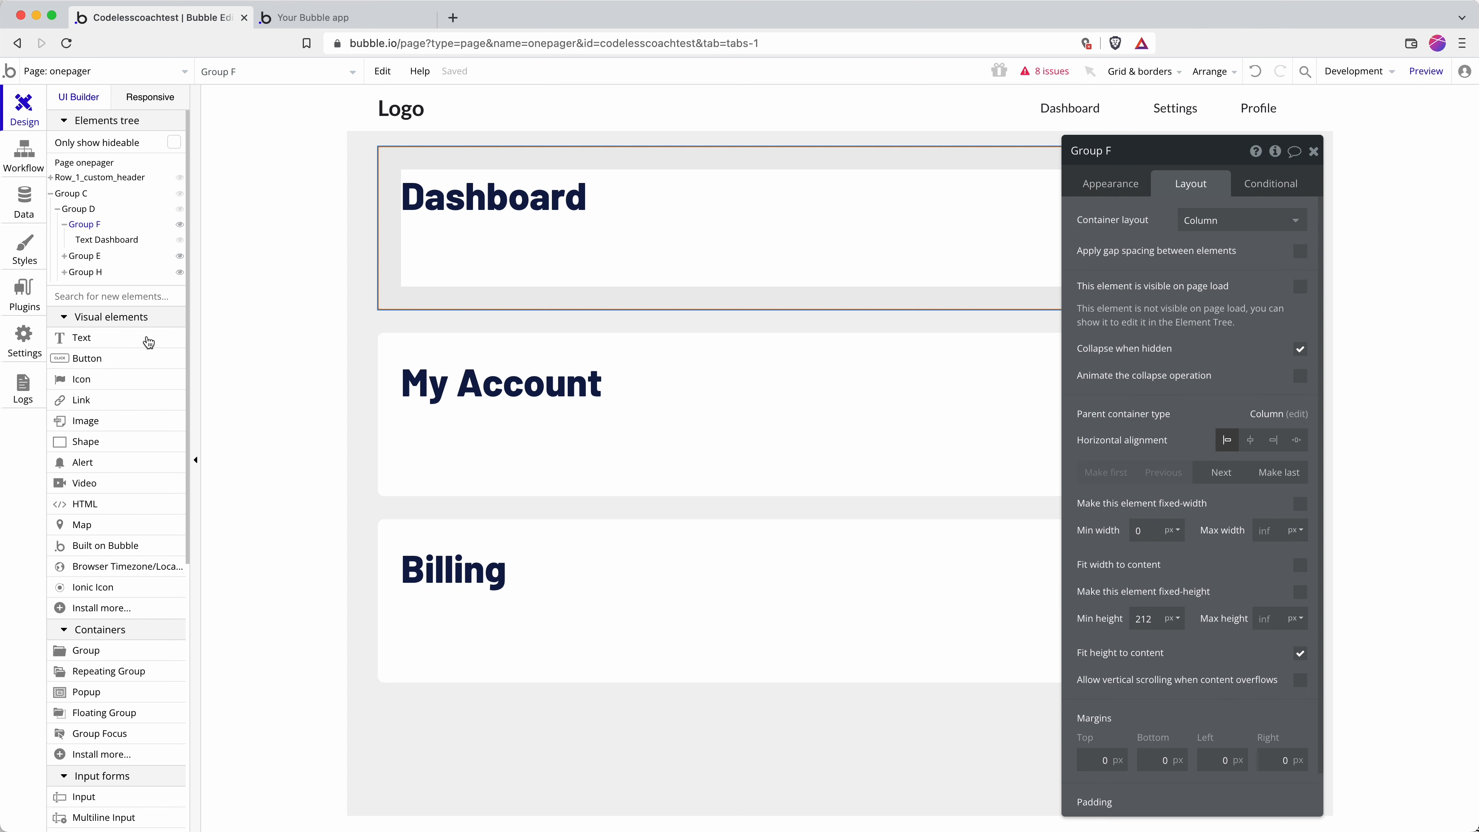
click(137, 684)
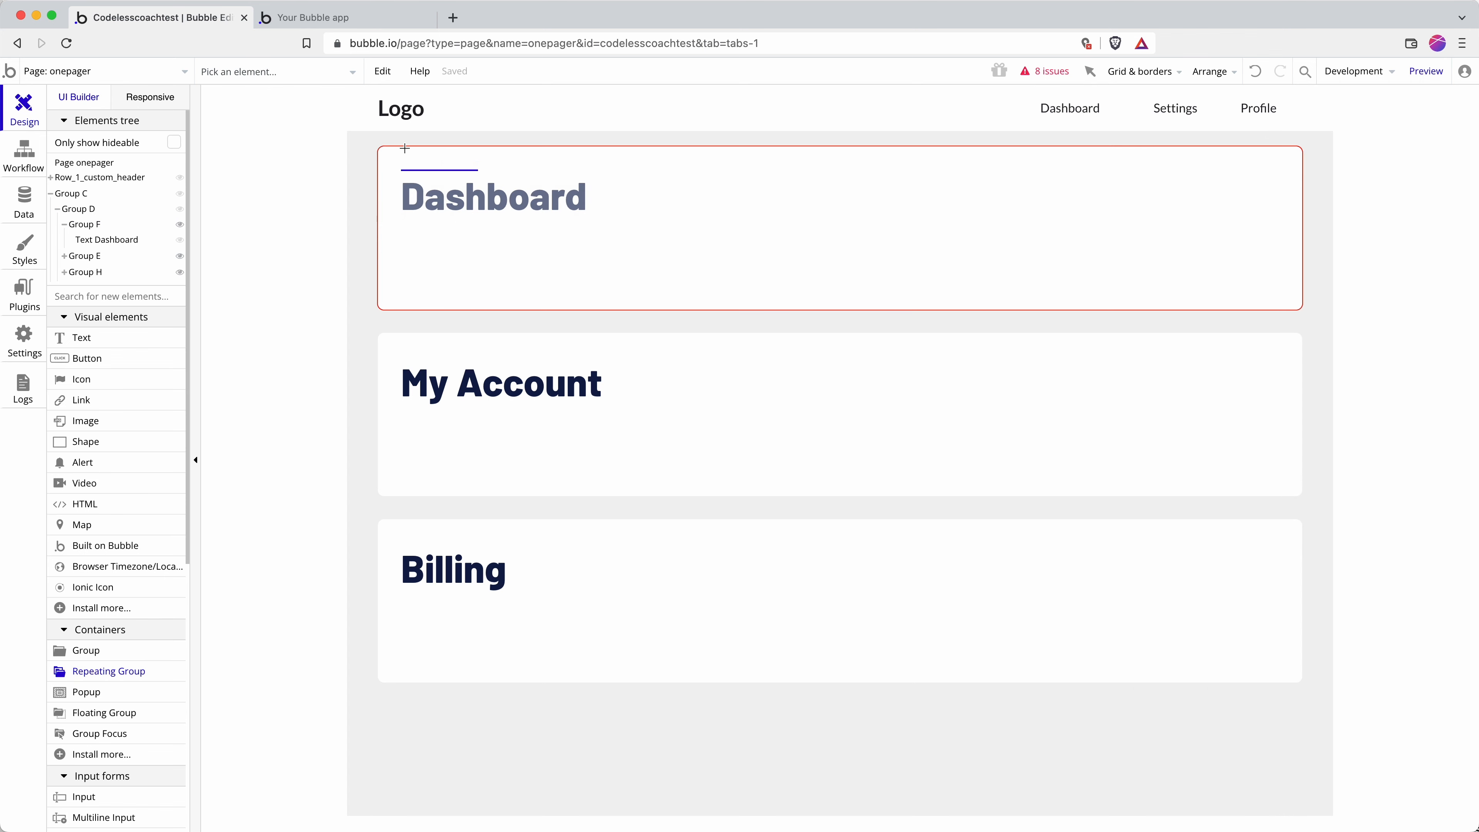
mouse_move(1022, 165)
mouse_down()
mouse_move(1158, 193)
mouse_move(1153, 182)
mouse_up()
drag(572, 204, 540, 145)
Set the repeating group to 1 fixed row and turn off its fixed number of columns.
click(1115, 183)
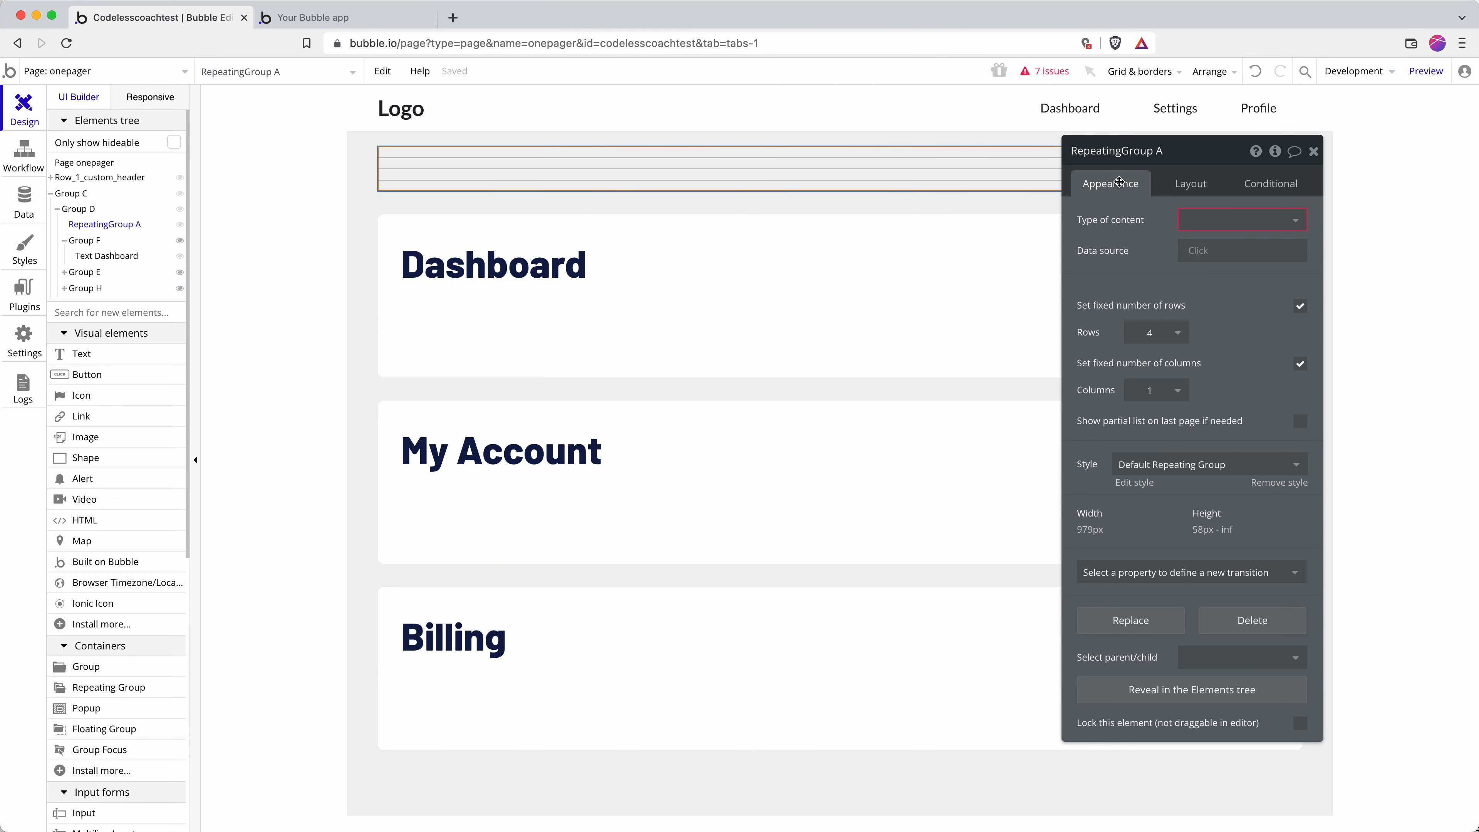
click(1151, 334)
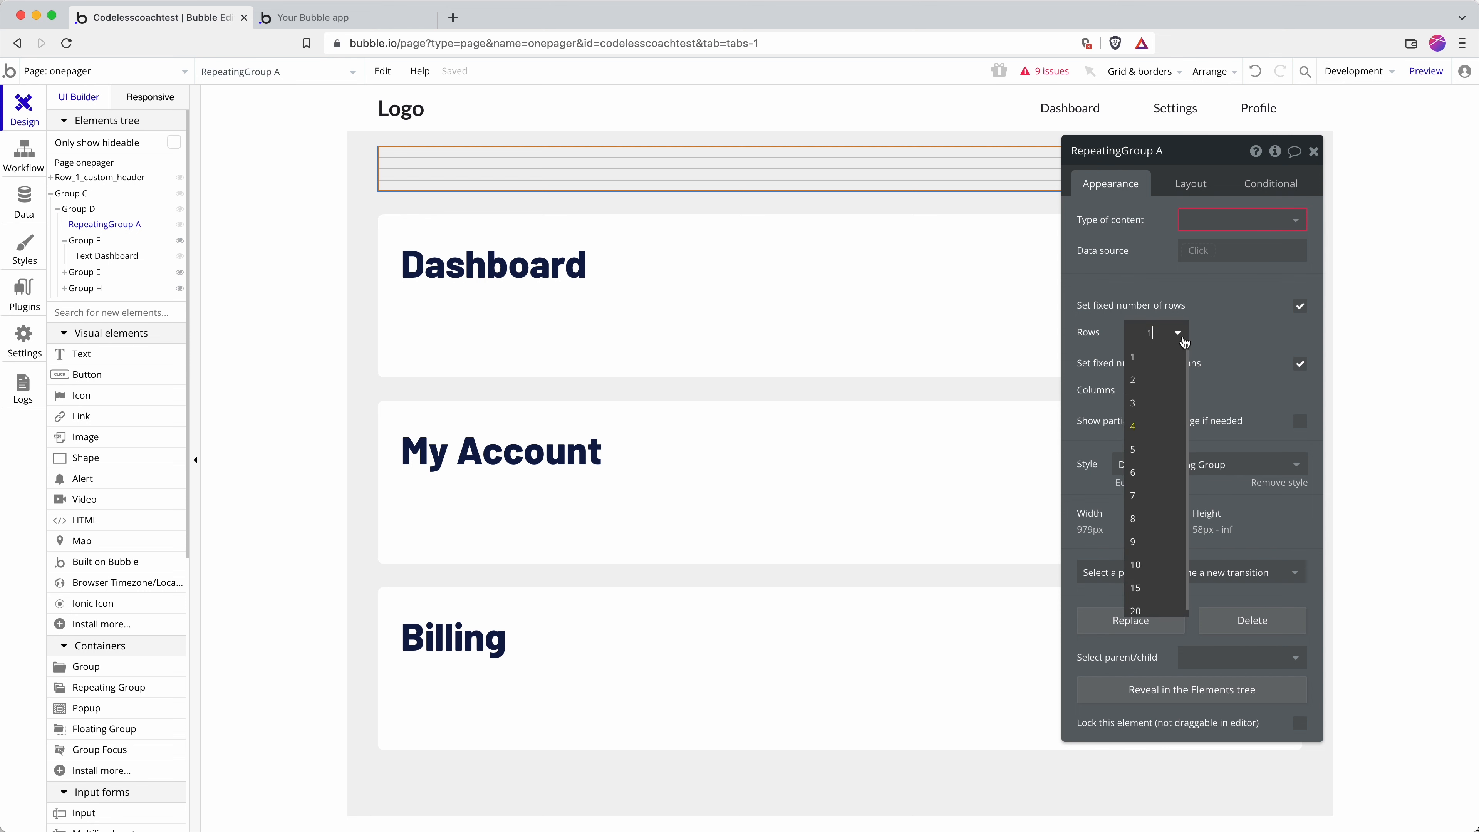
click(1156, 357)
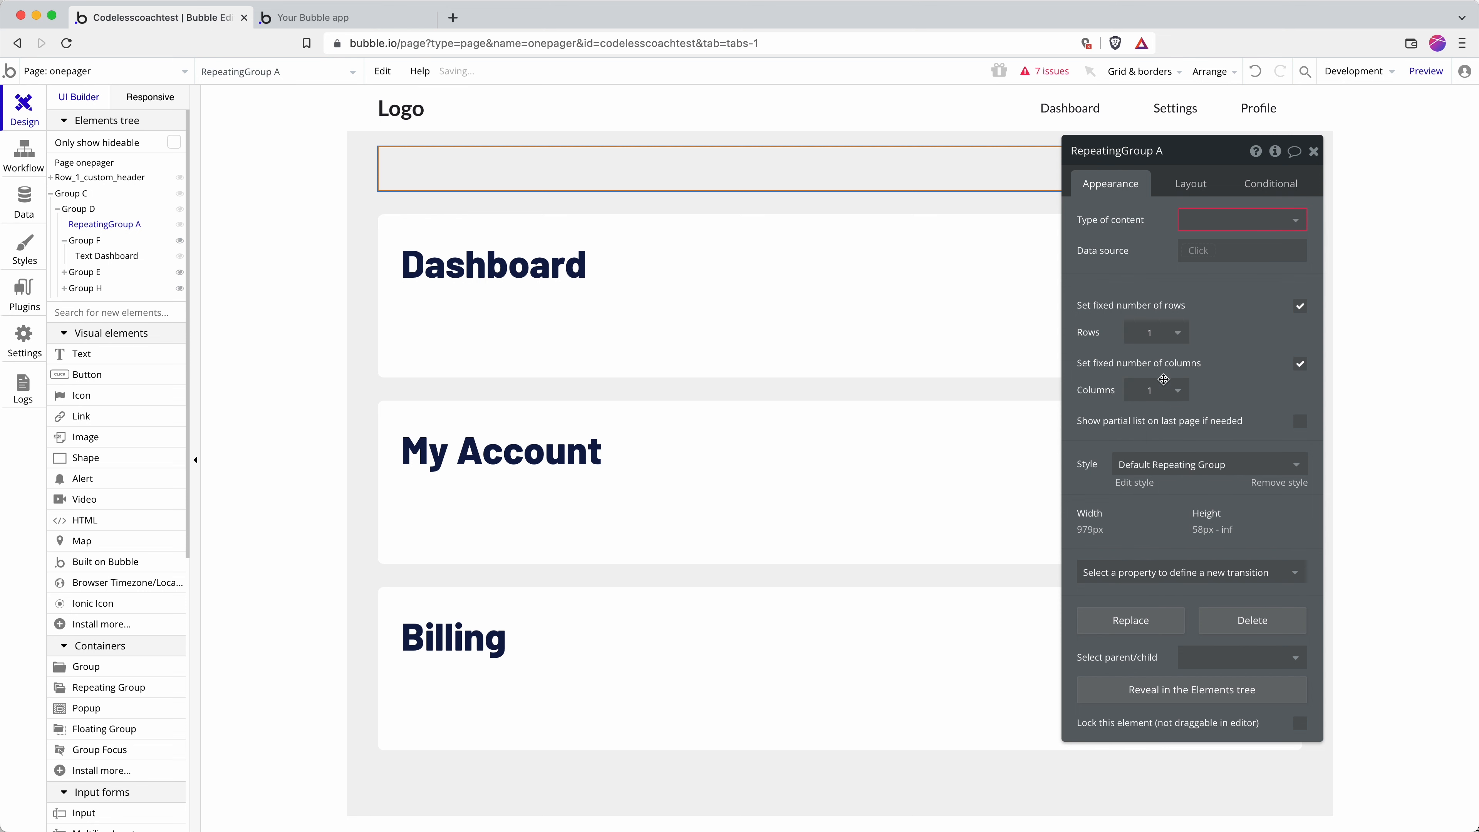
click(1300, 362)
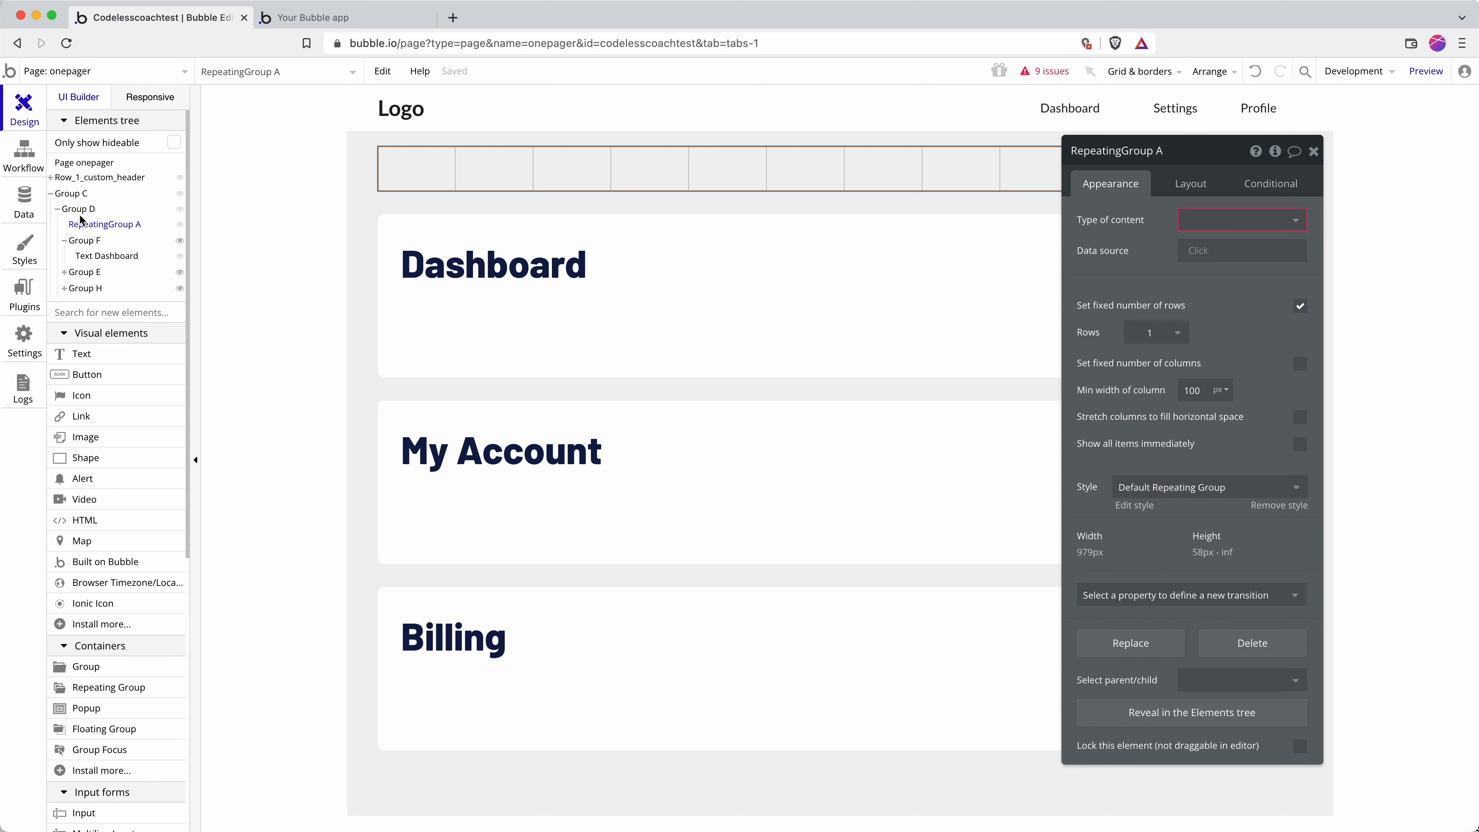
Create a new option set named "Menu" in the app's data.
click(36, 211)
click(391, 140)
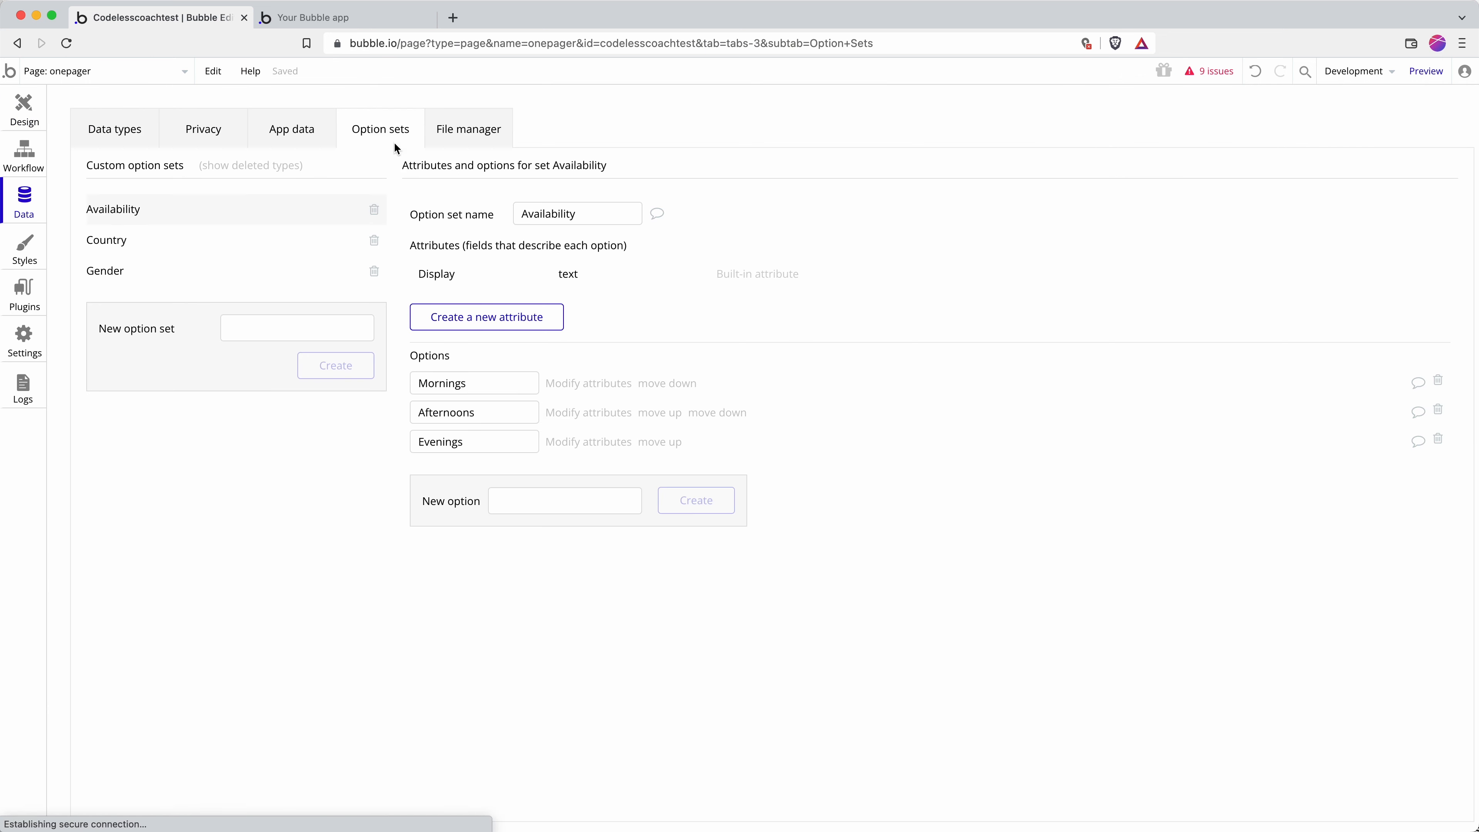
click(287, 337)
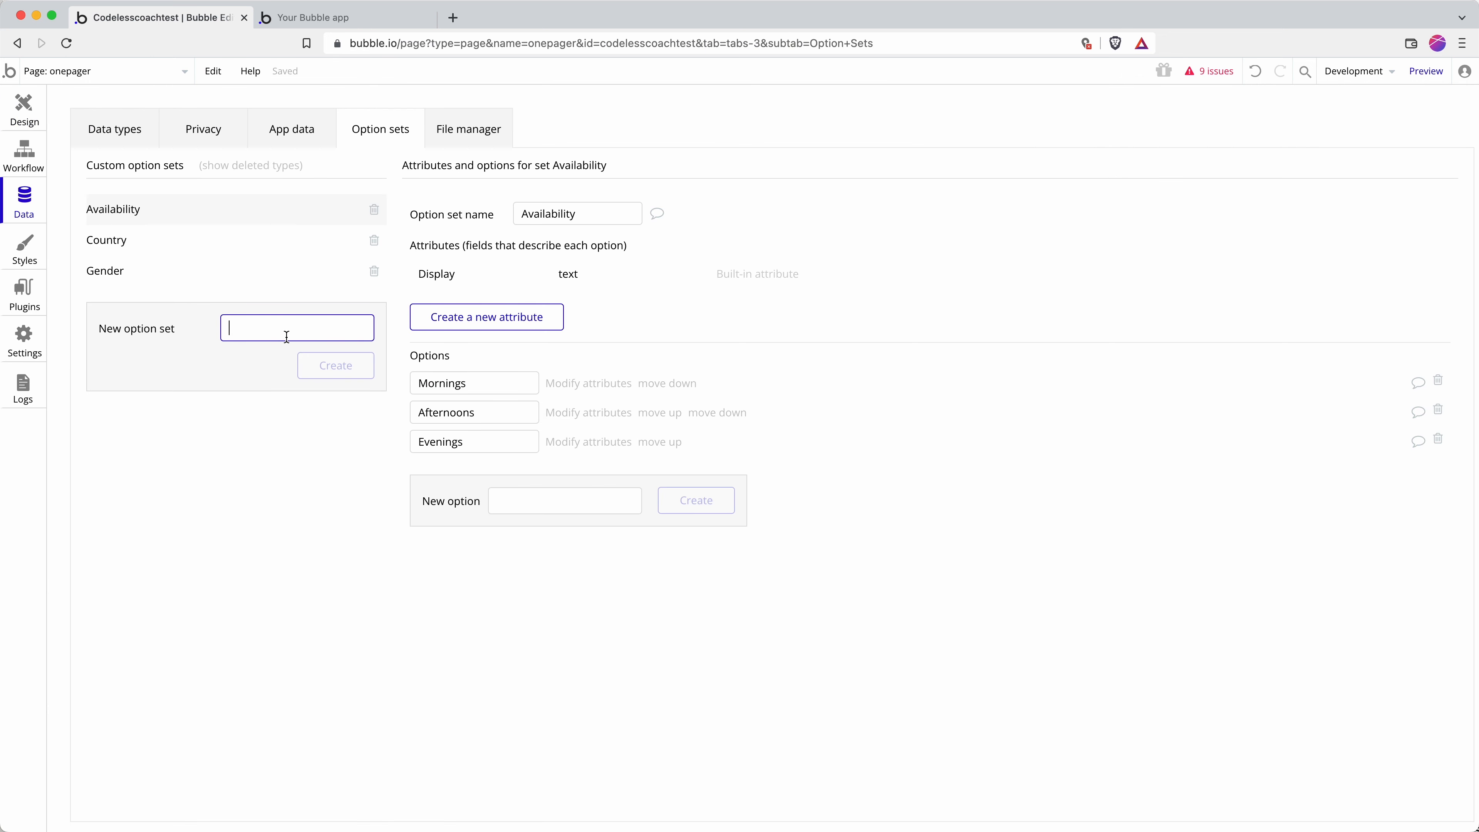
text(Menu)
click(331, 371)
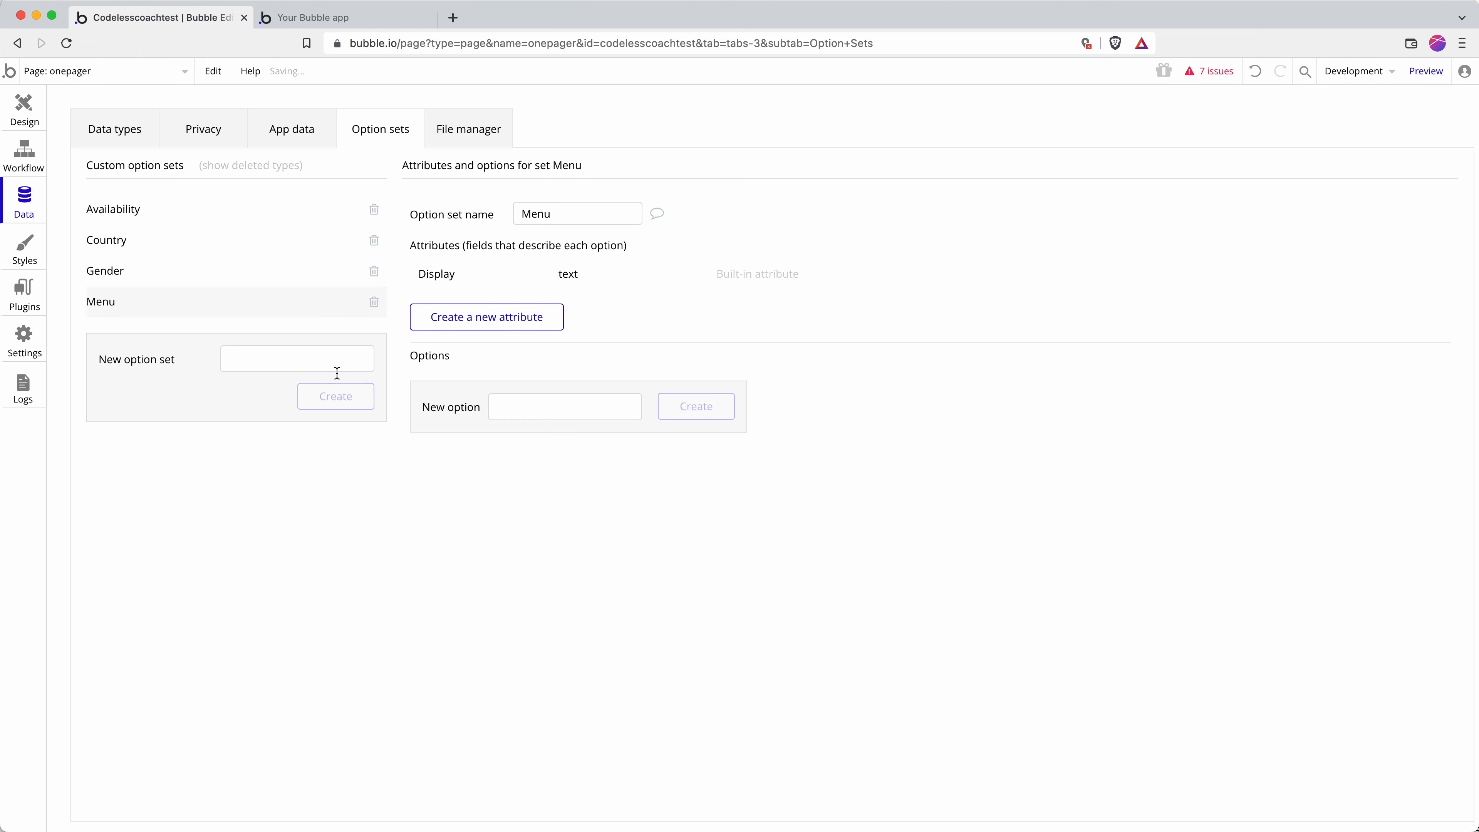
Add the options "Dashboard", "My Account" and "Billing" to the Menu option set, and return to the page design.
click(519, 405)
text(Dashboard)
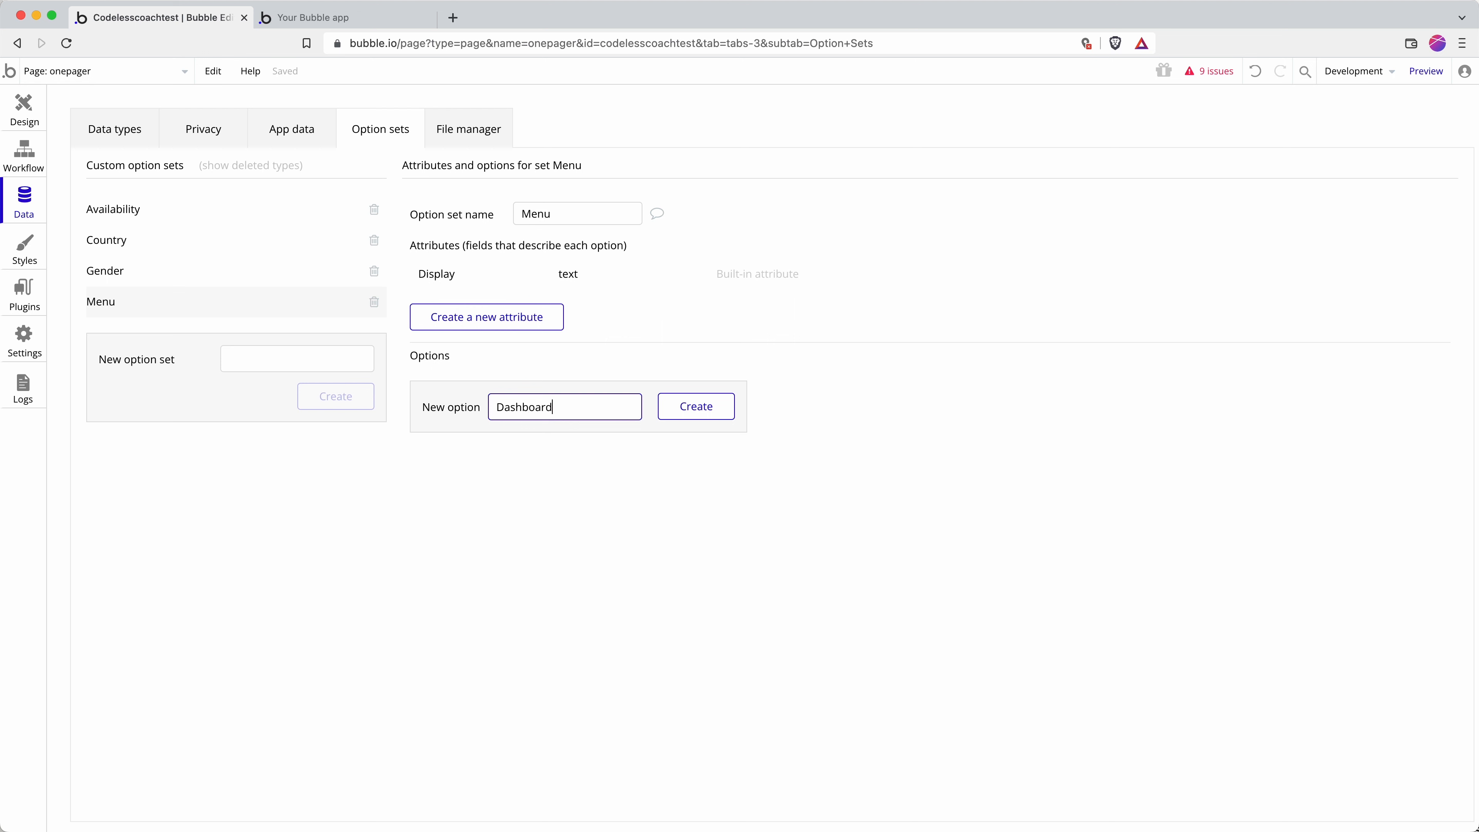
key(Return)
text(M)
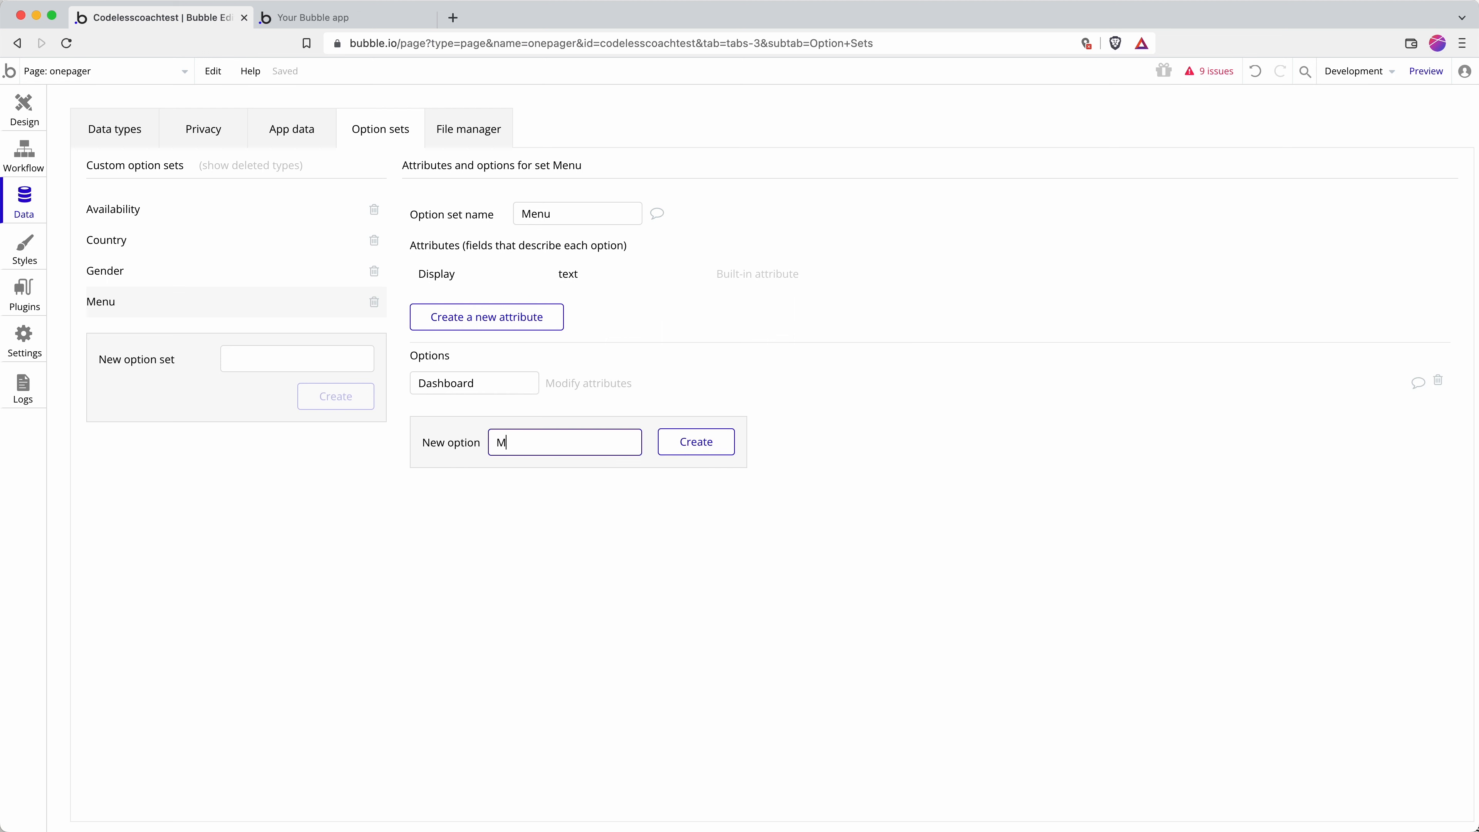
text(y Account)
key(Return)
text(Billing)
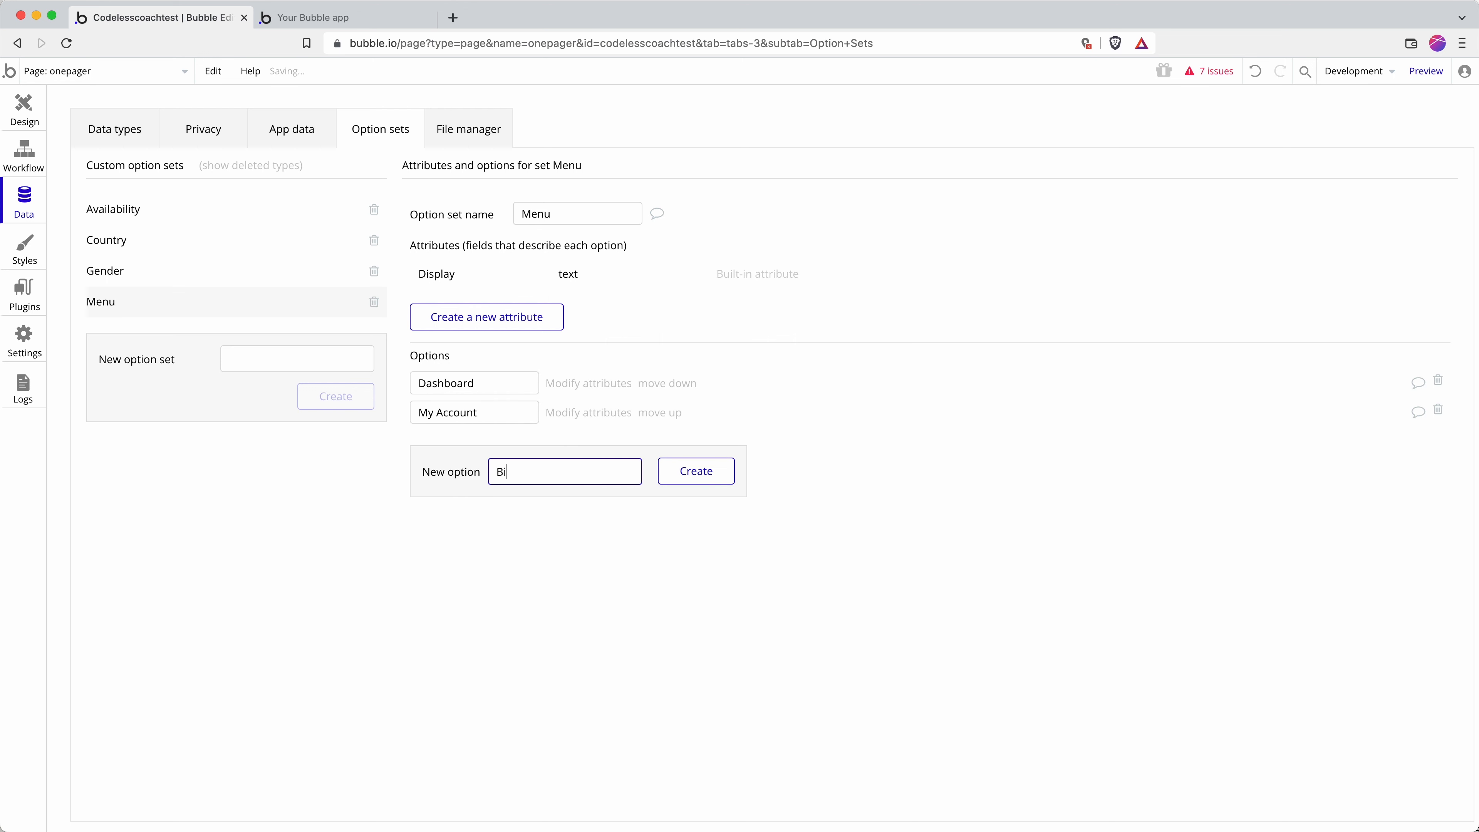
key(Return)
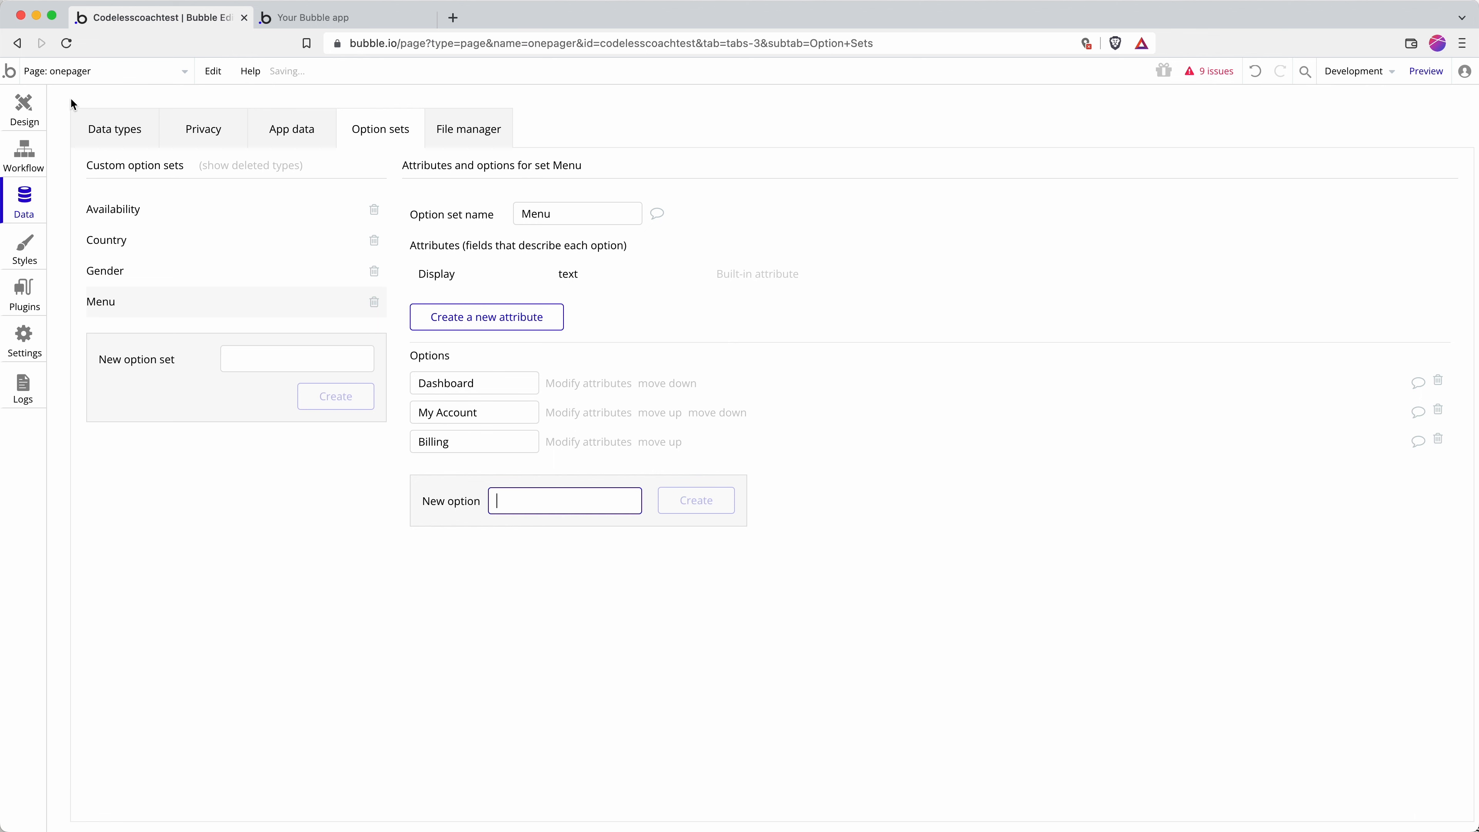
click(35, 119)
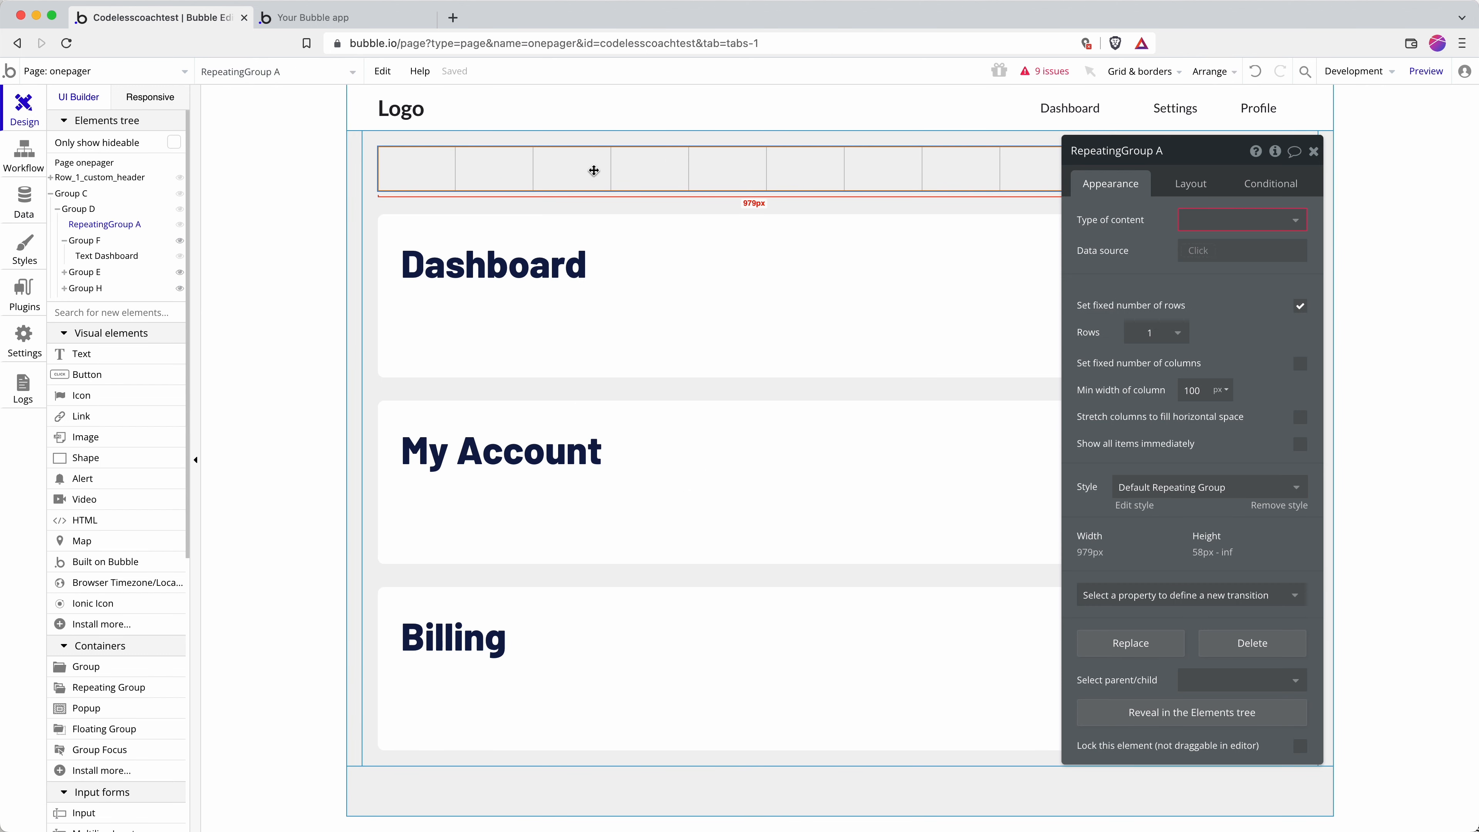
Set the repeating group's type of content to Menu and its data source to All Menu.
click(1214, 219)
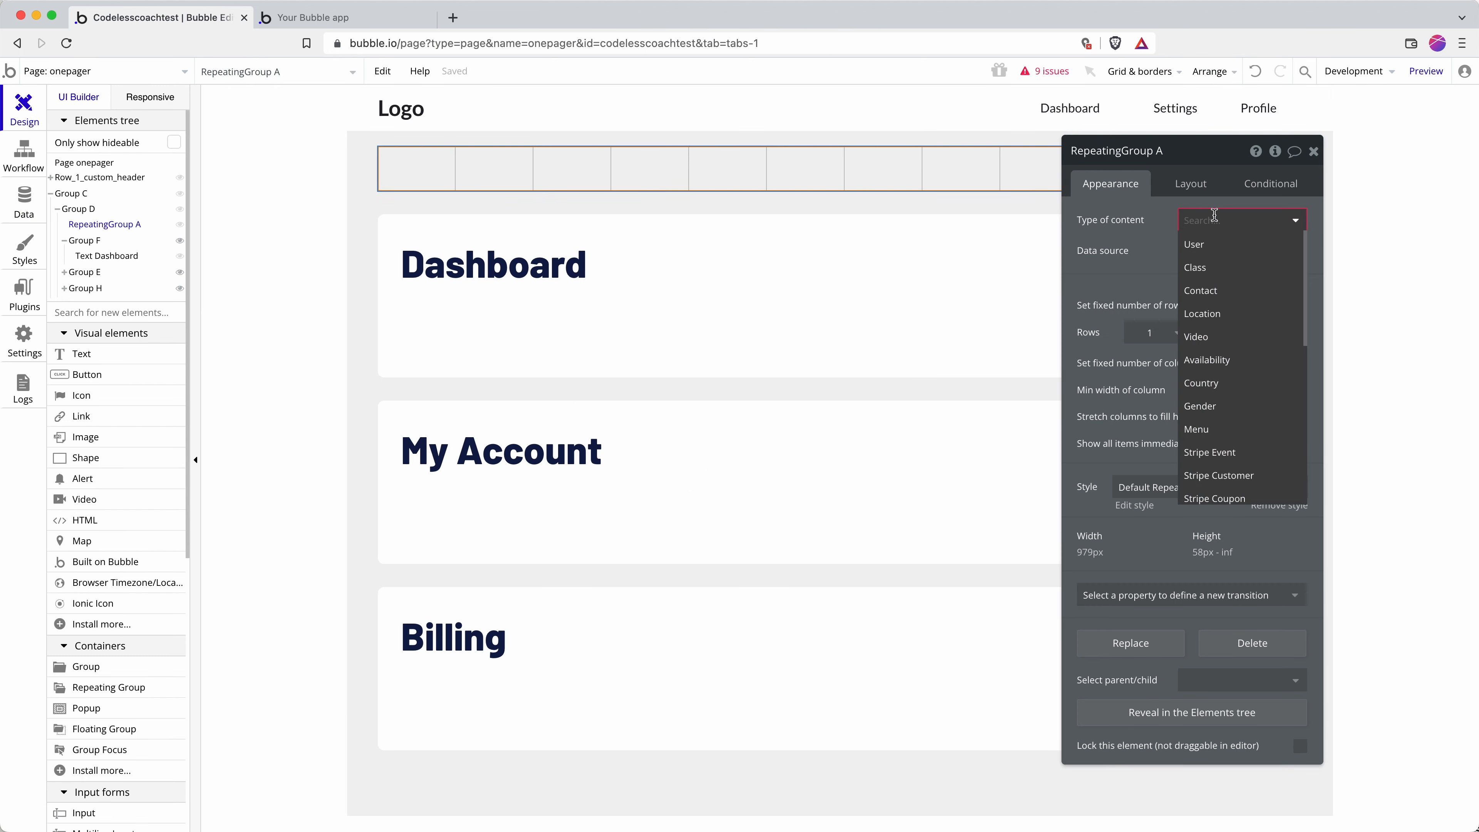
text(me)
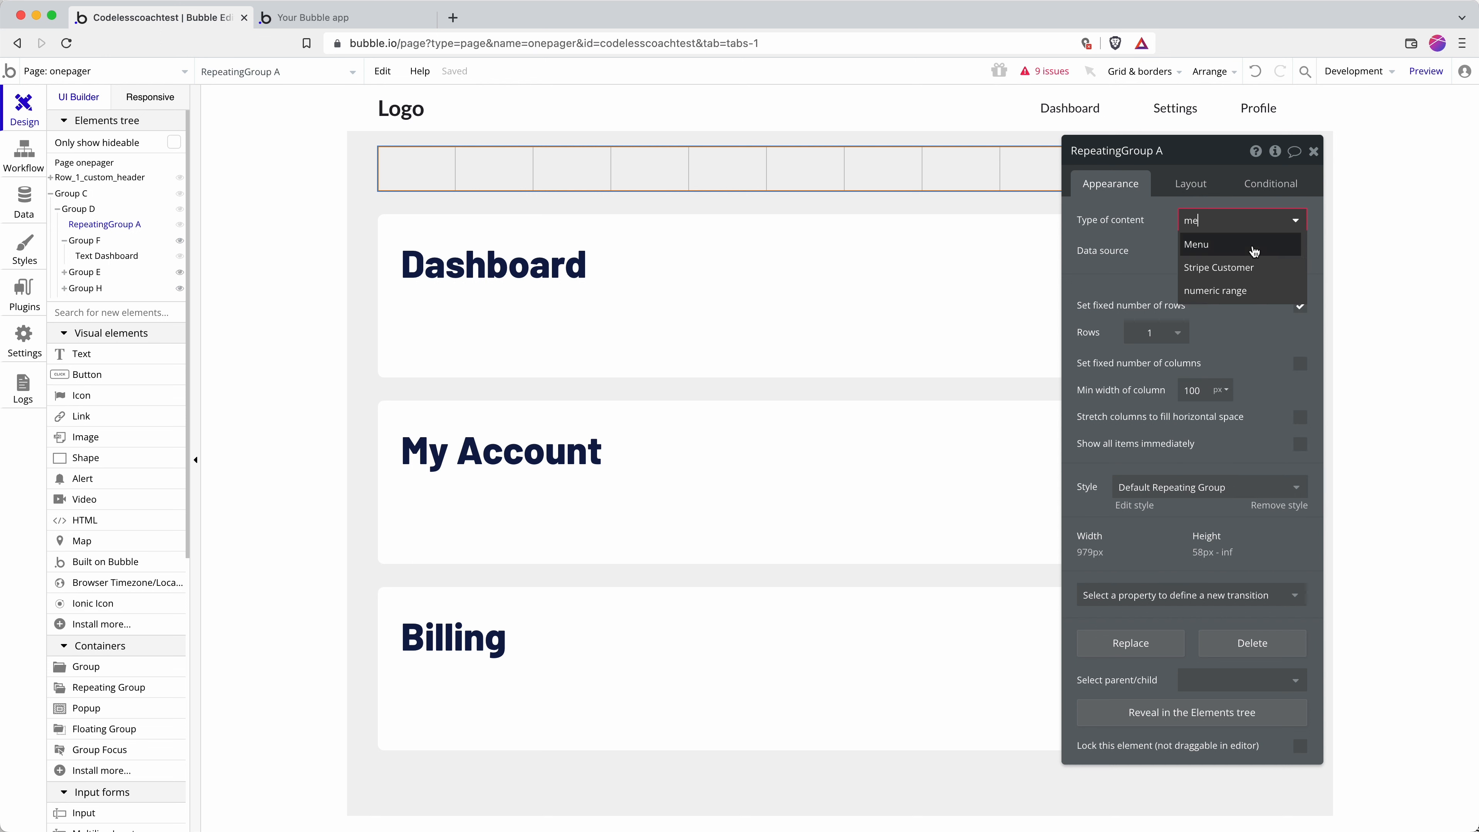
click(1252, 248)
click(1224, 254)
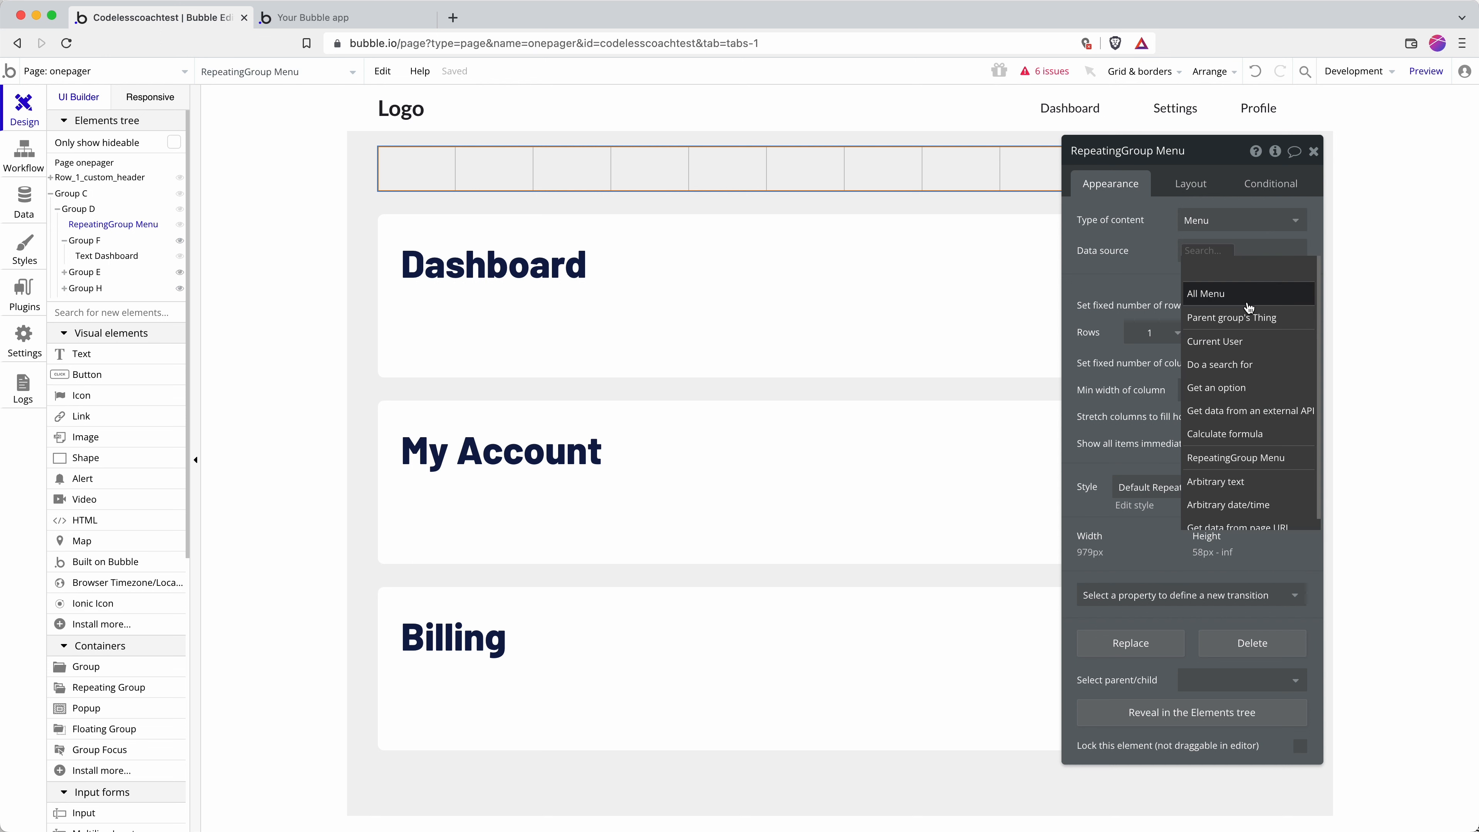
click(1228, 290)
Draw a text element about 95 px wide and 32 px high in the repeating group's first cell, and set the cell's container layout to Row.
click(140, 356)
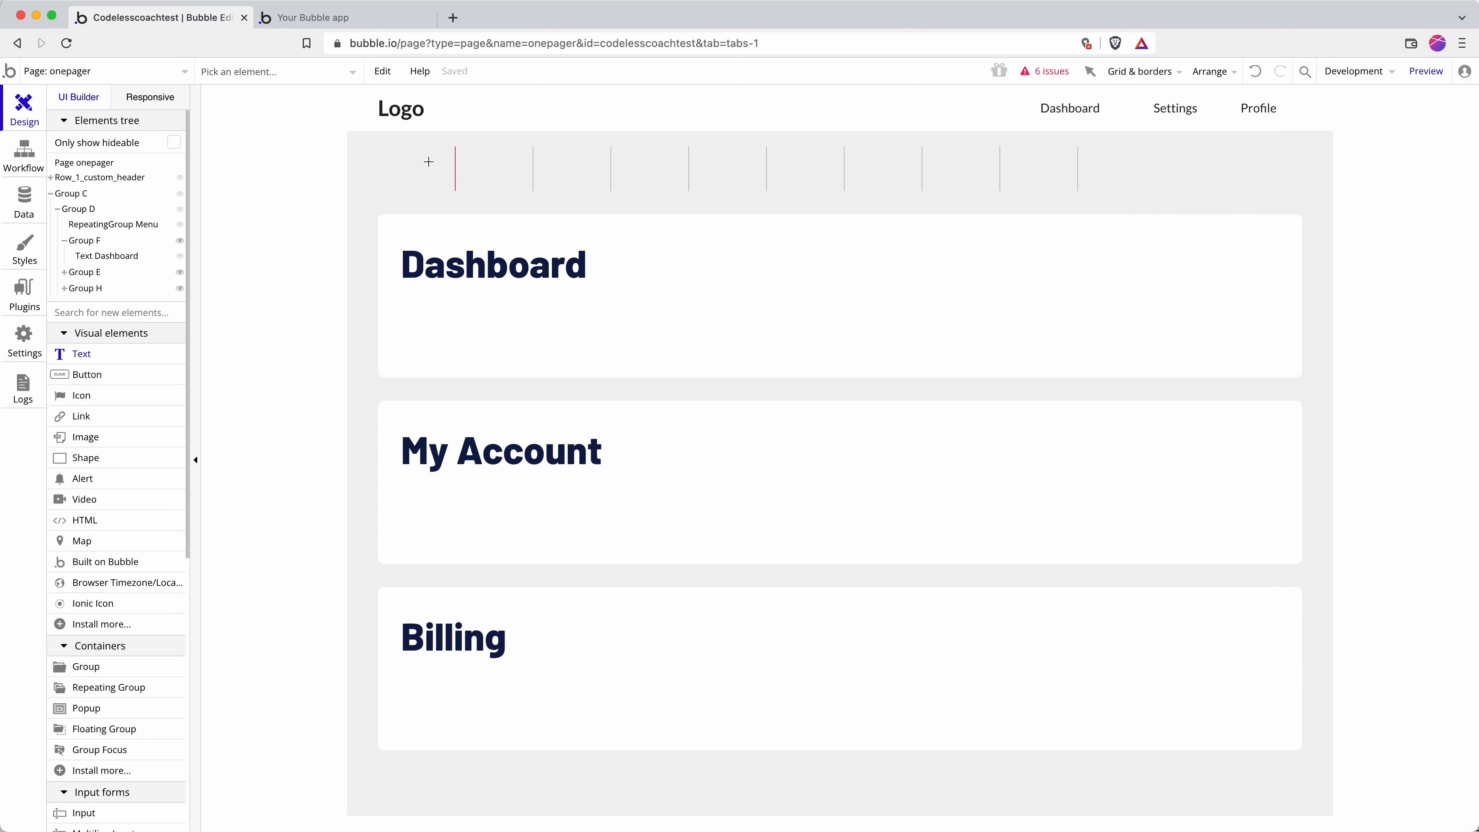
mouse_move(428, 171)
mouse_down()
mouse_move(452, 184)
mouse_move(370, 158)
mouse_up()
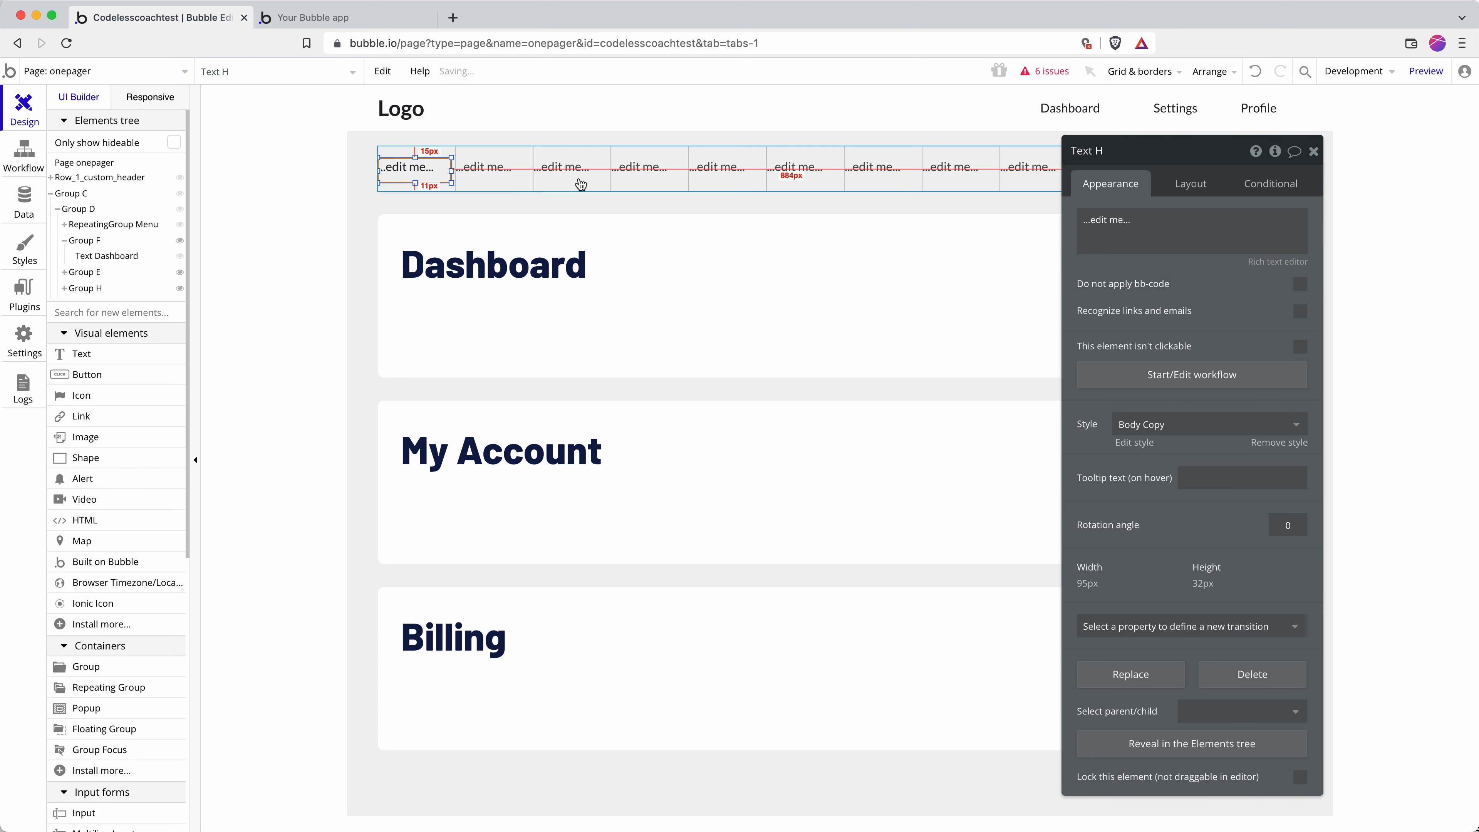
click(579, 183)
click(1218, 192)
click(1216, 220)
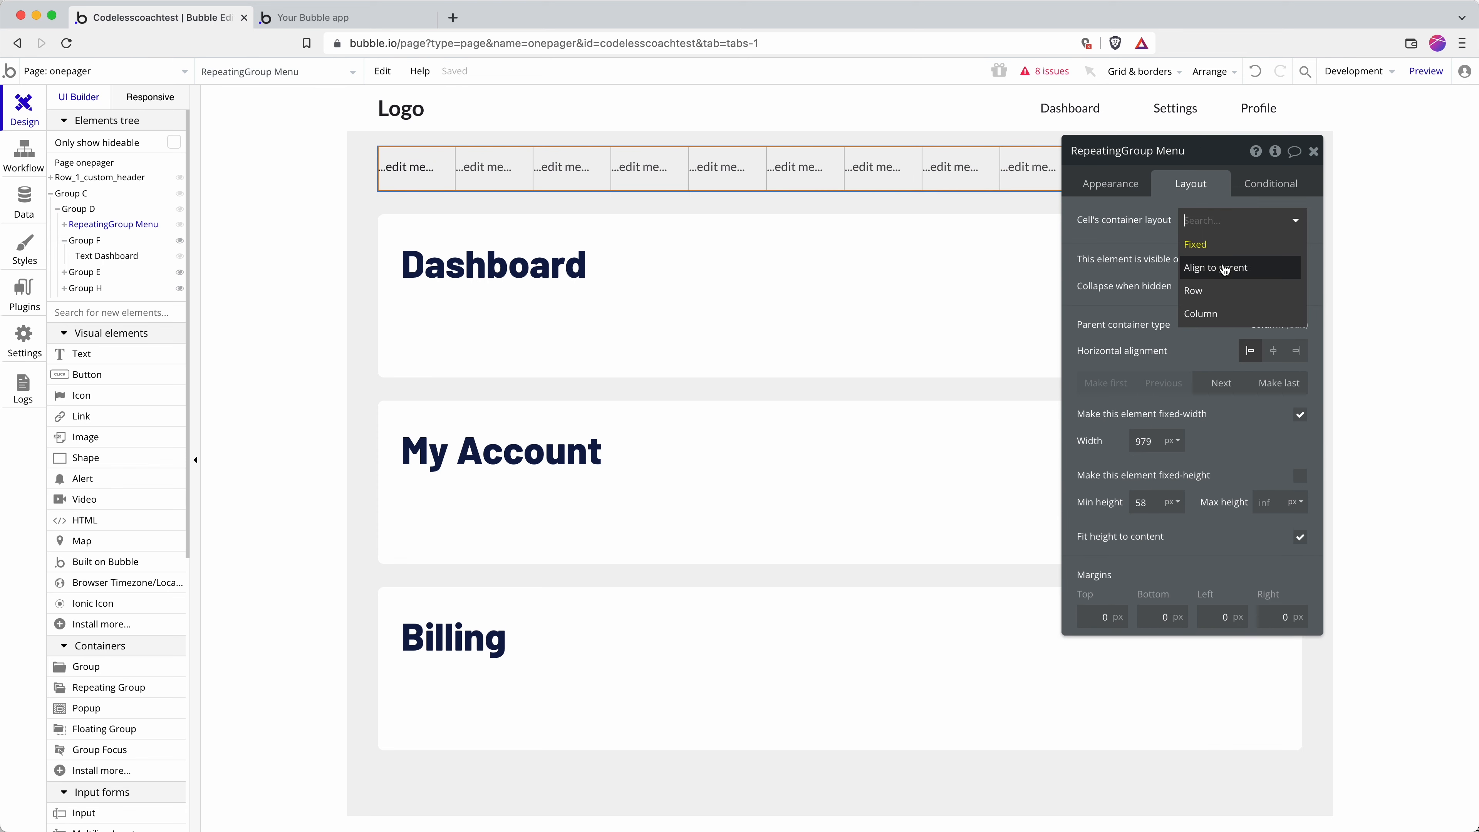
click(1219, 294)
Replace the cell text's content with the dynamic value Current cell's Menu's Display, preview the page and return to the editor.
click(411, 158)
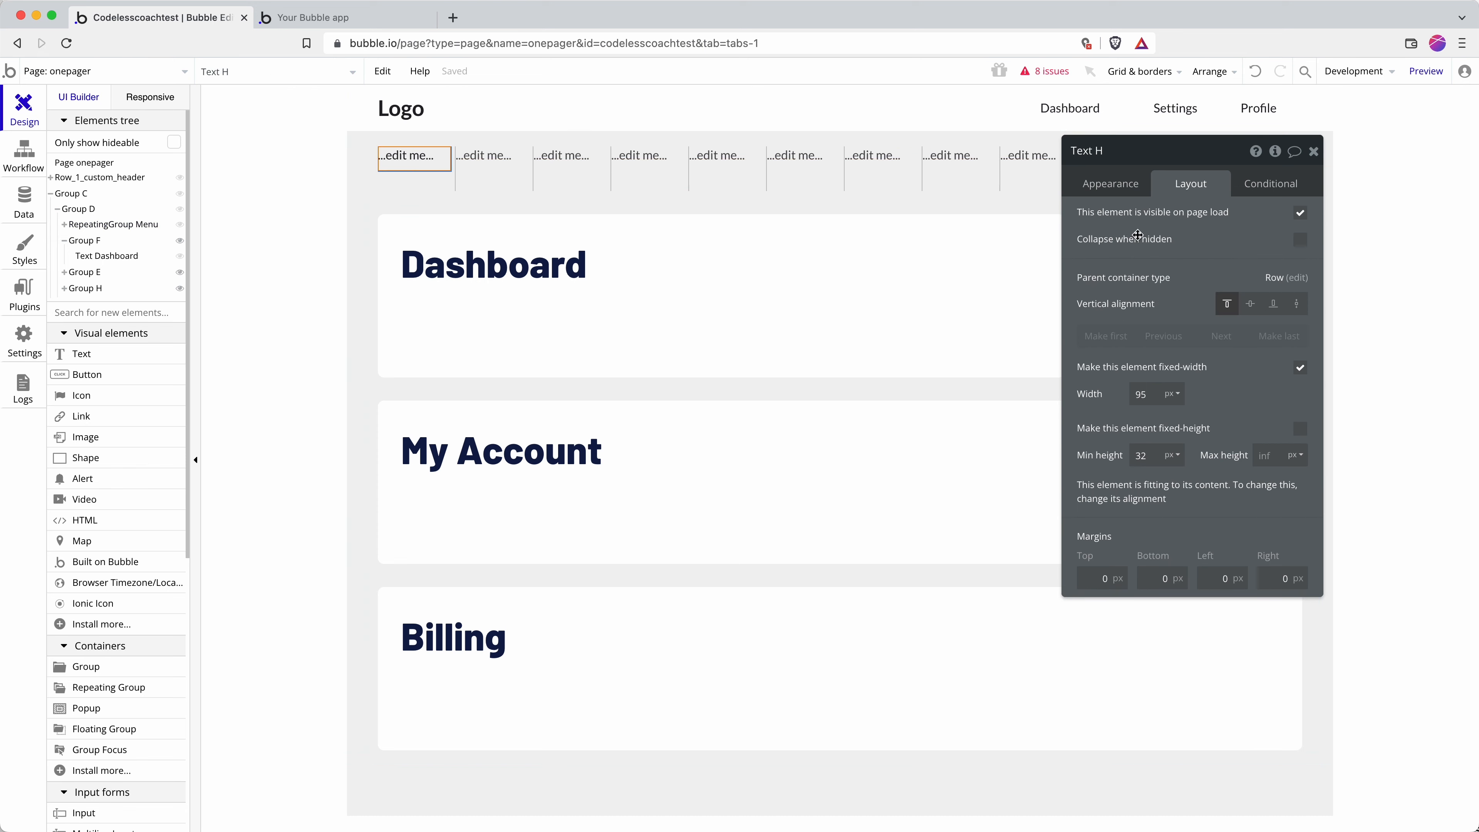
click(1124, 187)
triple_click(1137, 216)
click(1366, 219)
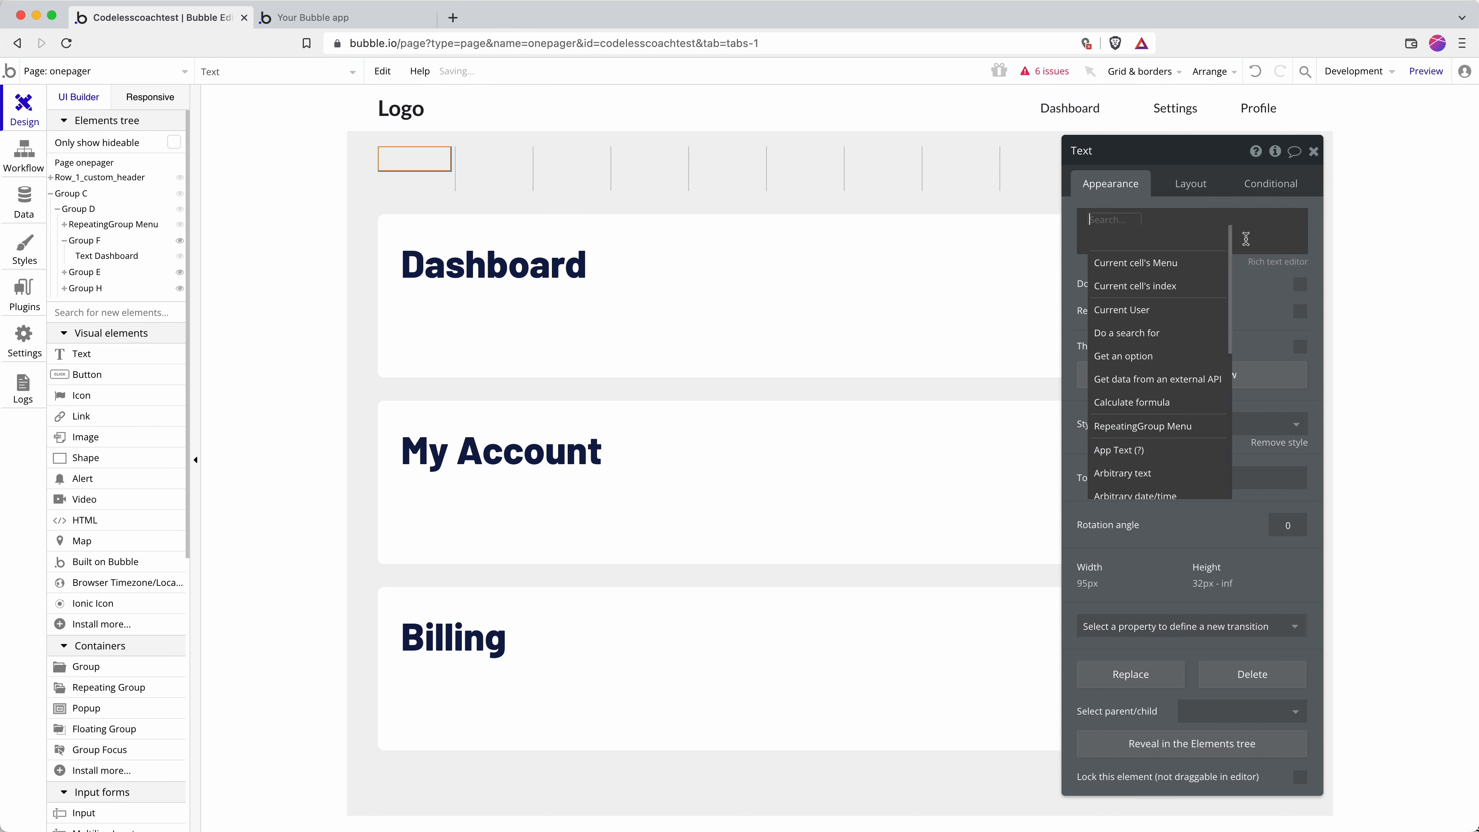
click(1198, 263)
click(1211, 241)
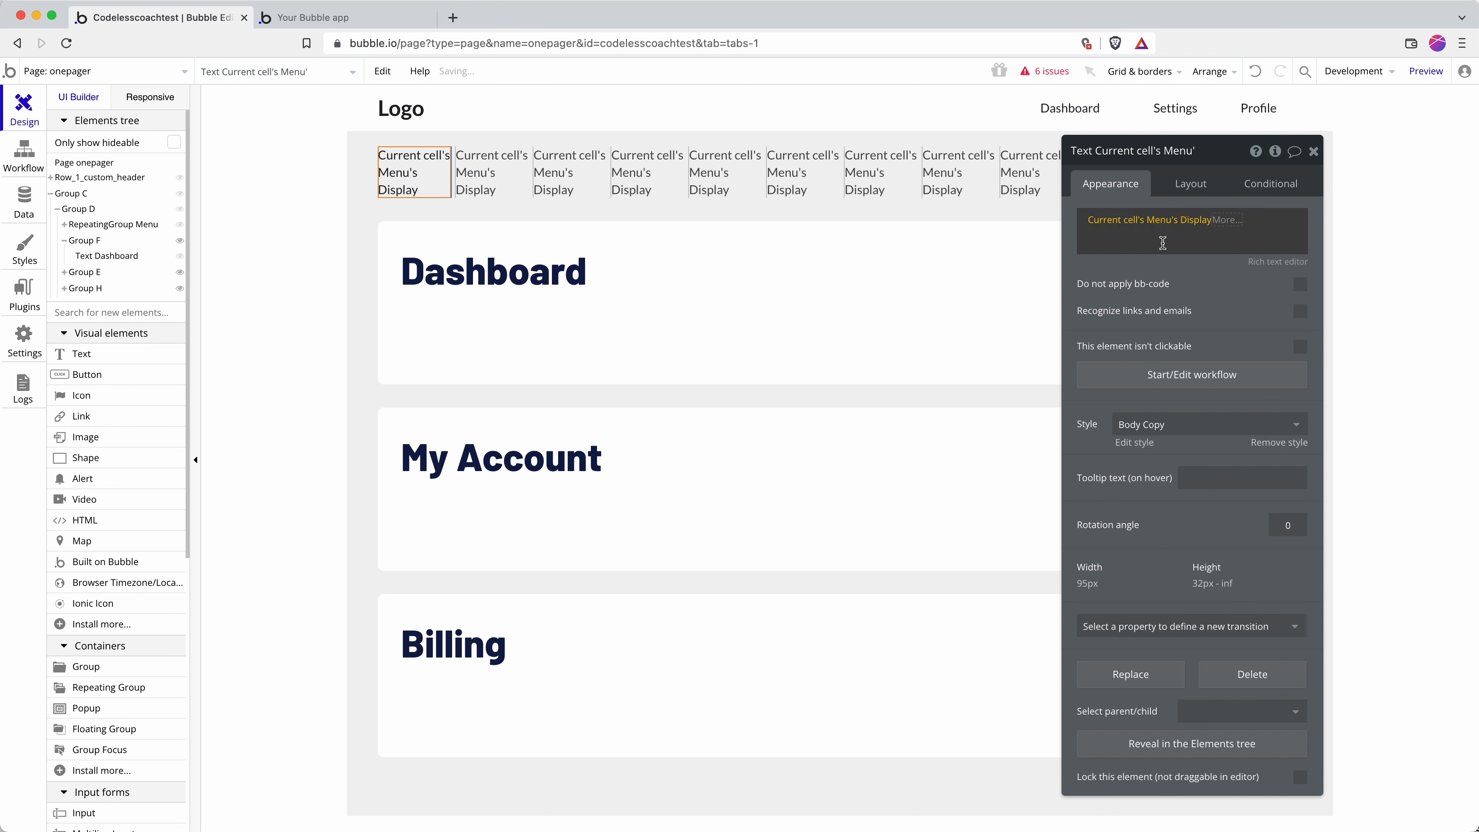
click(1426, 71)
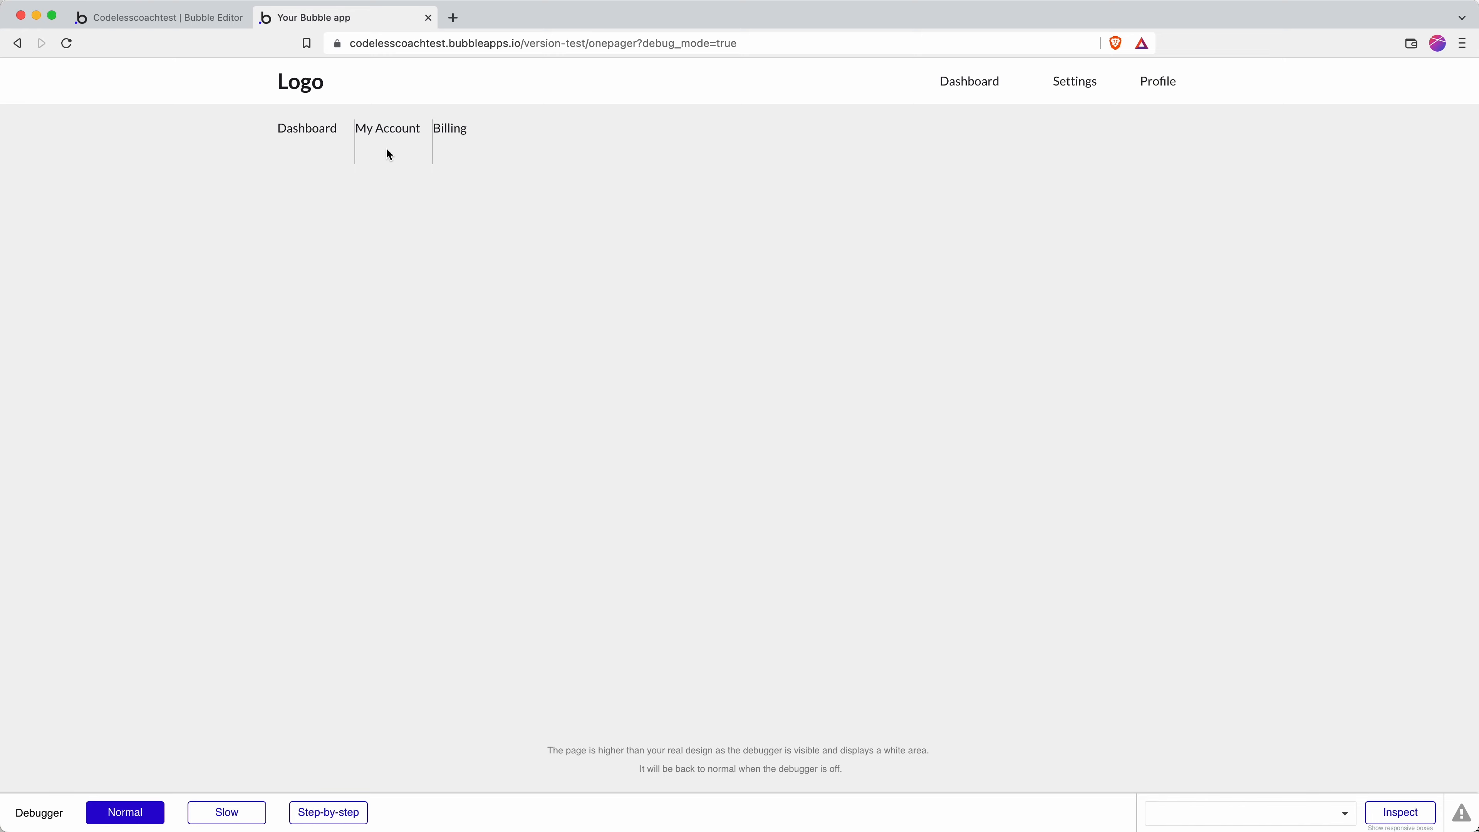
click(193, 17)
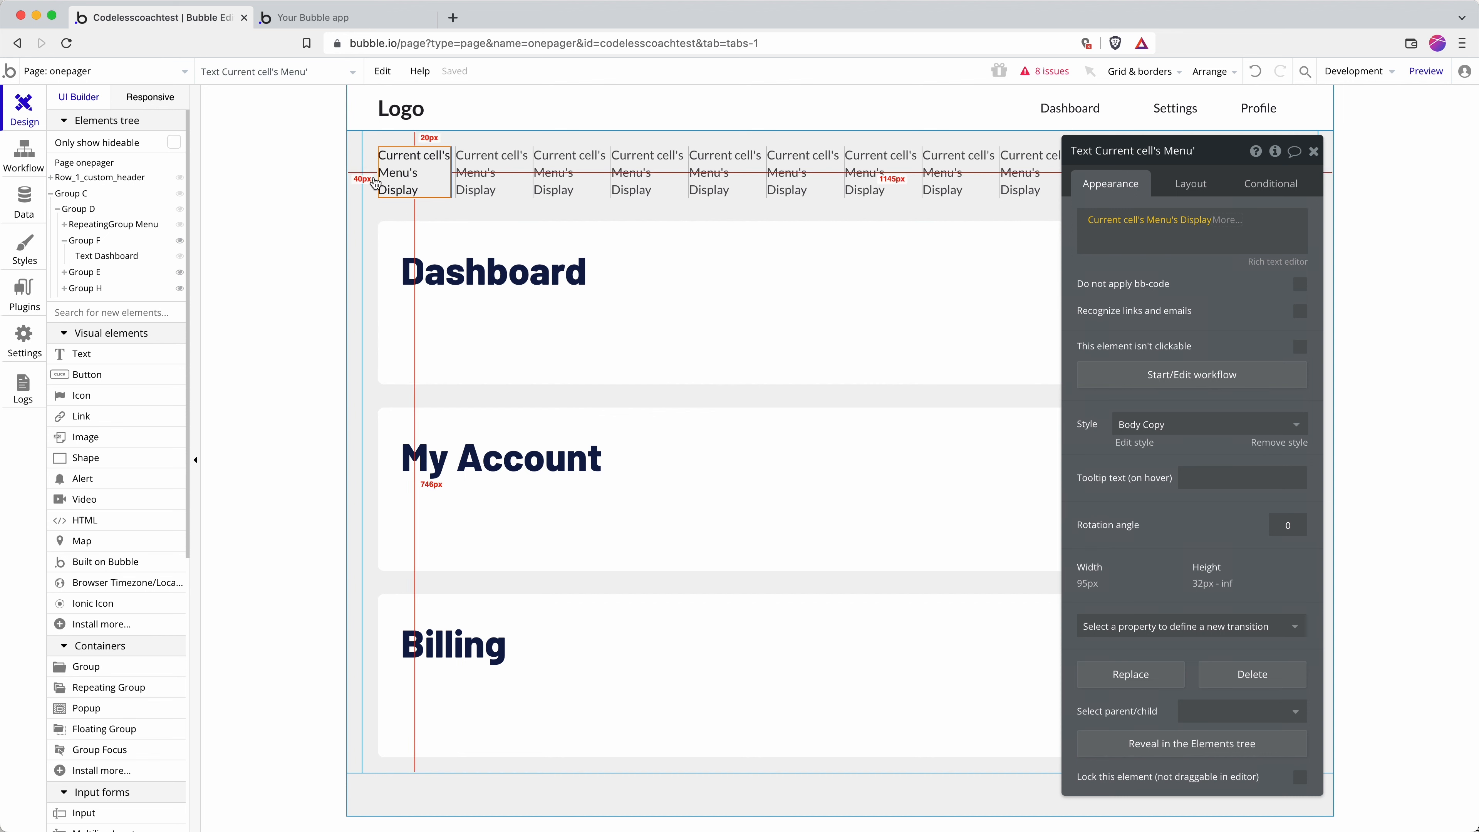
Add a custom state named "Current Page" of type Menu to the onepager page, with Dashboard as its default value.
click(370, 253)
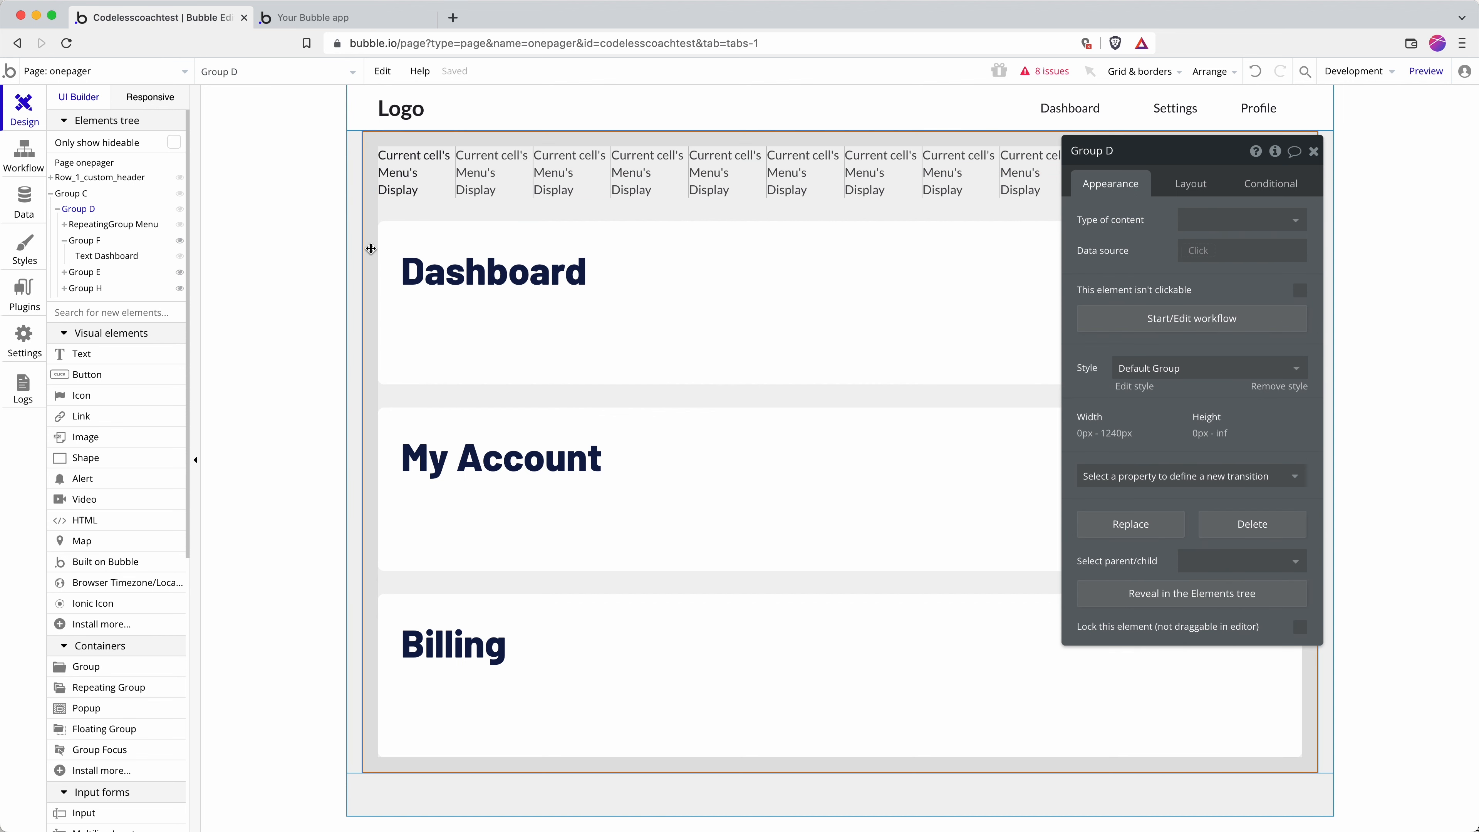
click(310, 261)
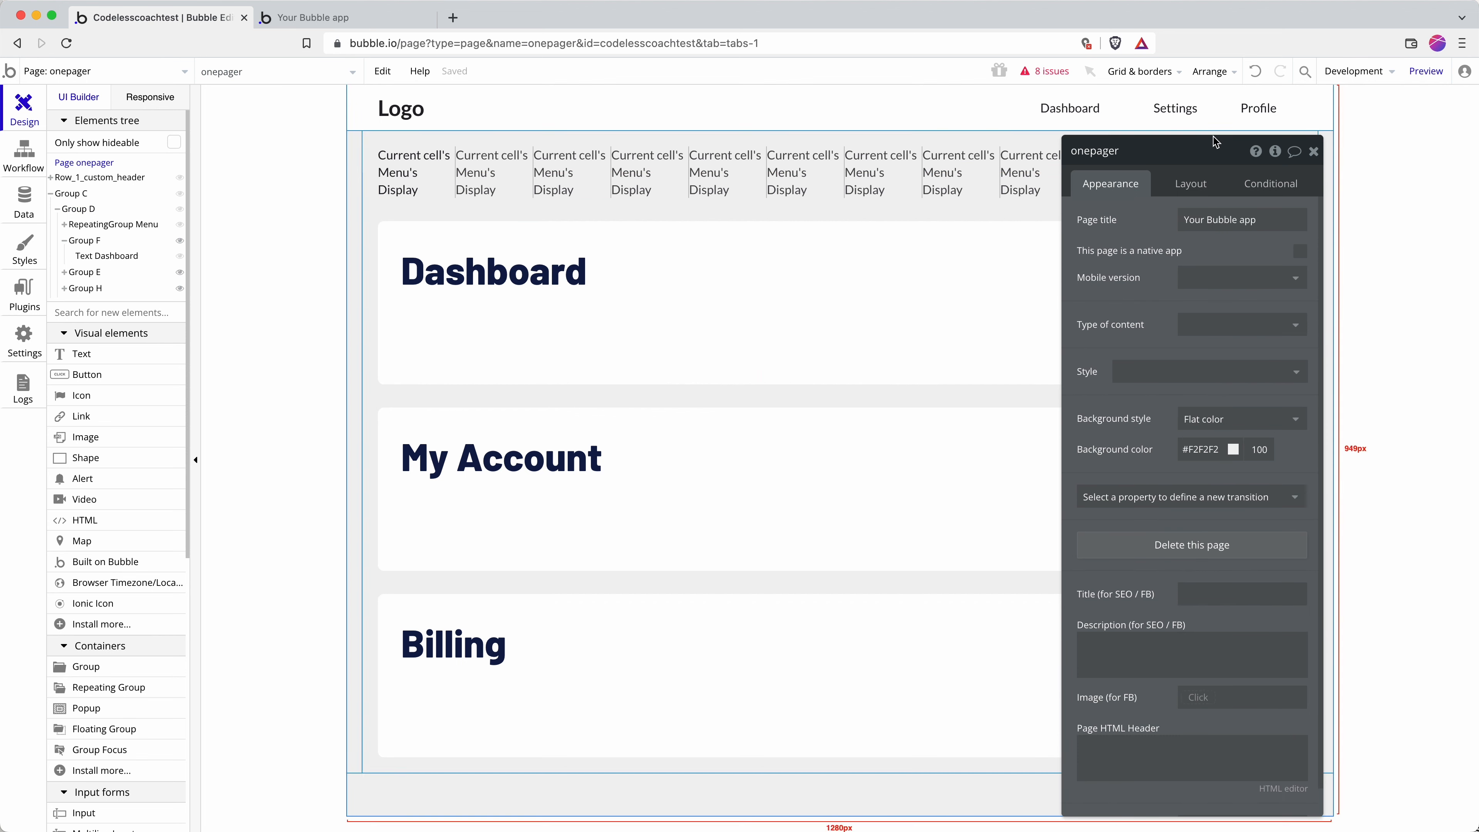
mouse_move(1271, 152)
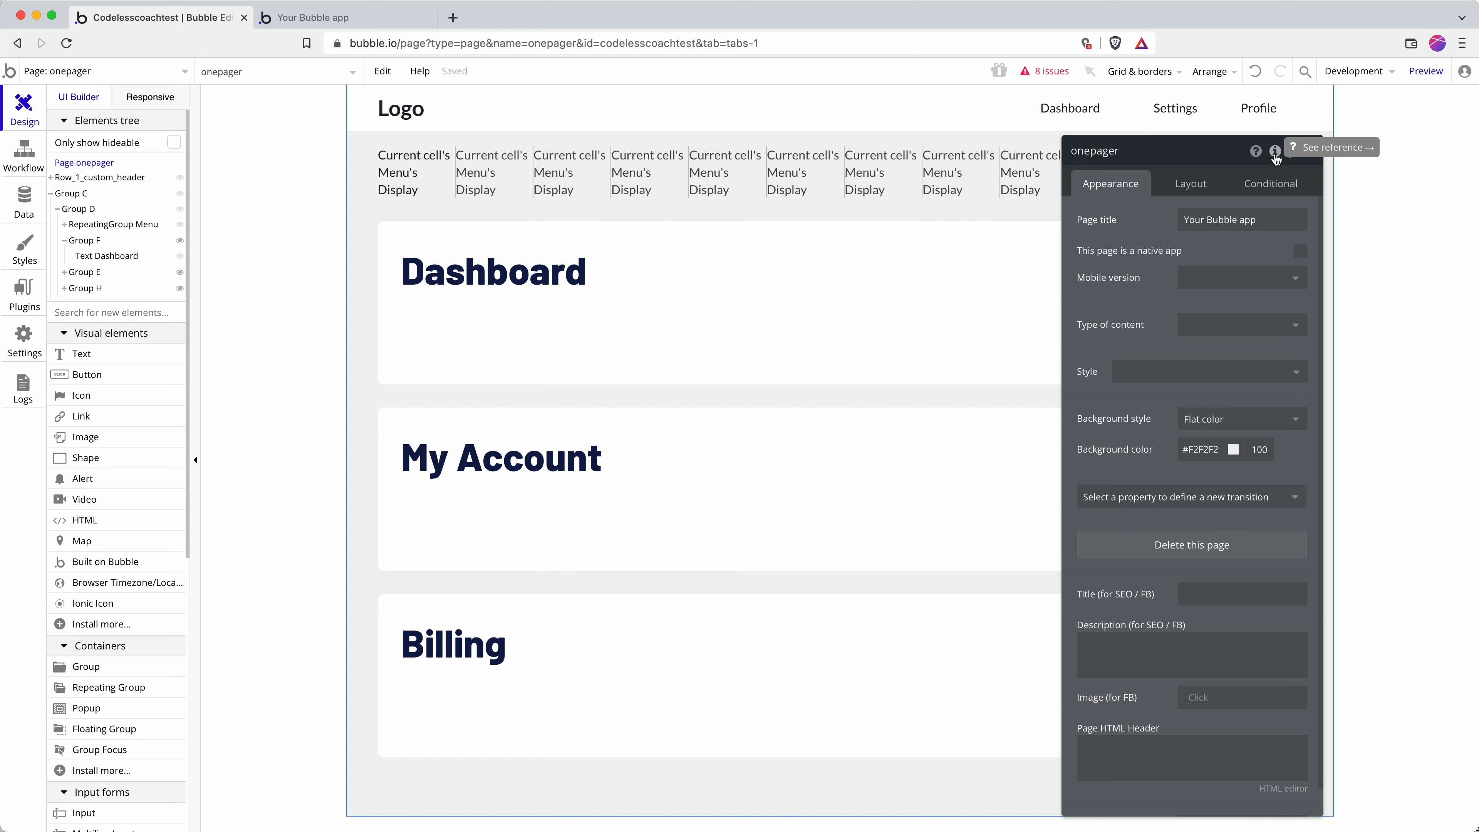
click(1274, 153)
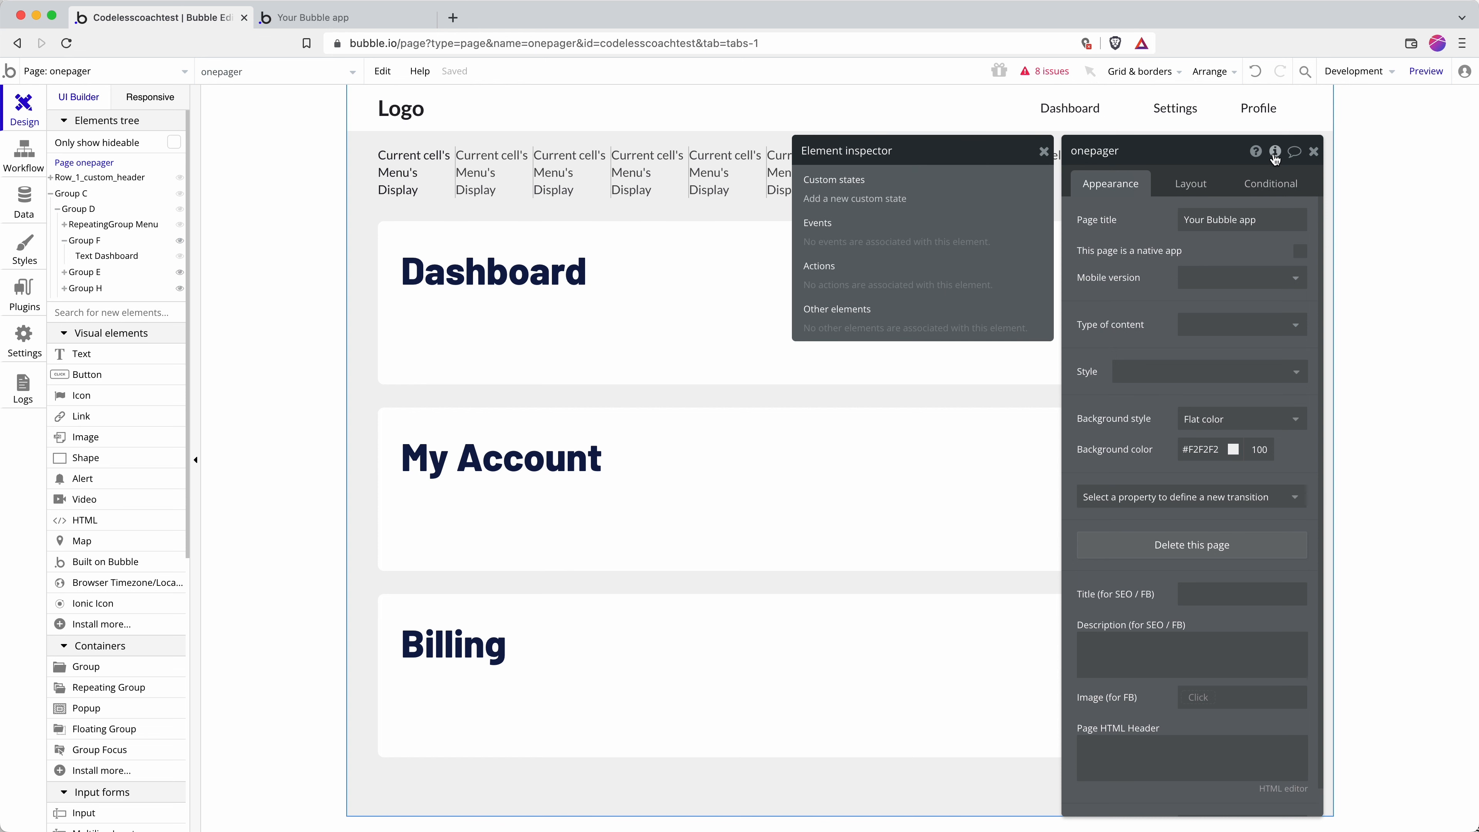
click(877, 199)
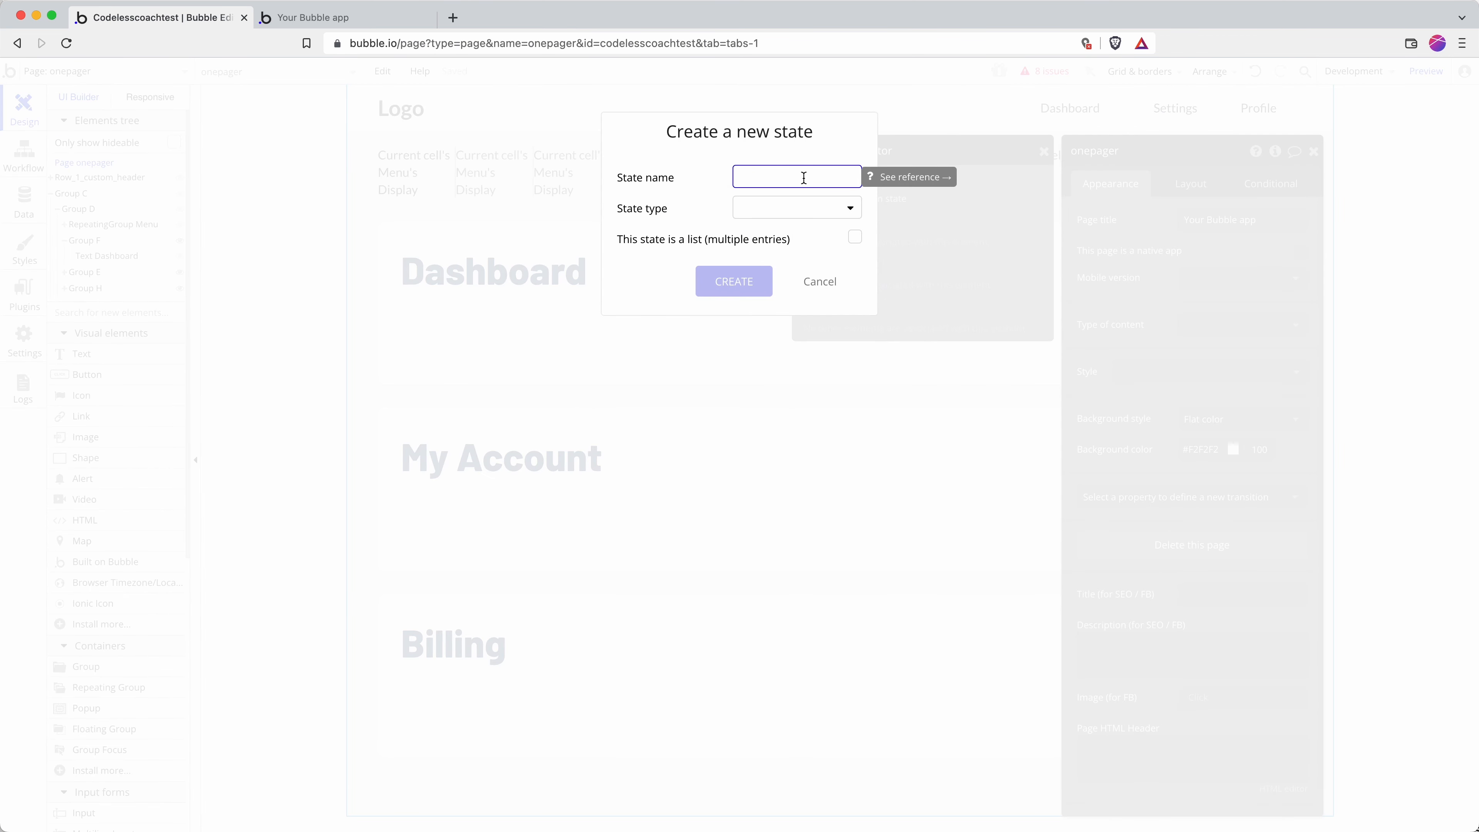
text(Current Page)
click(808, 212)
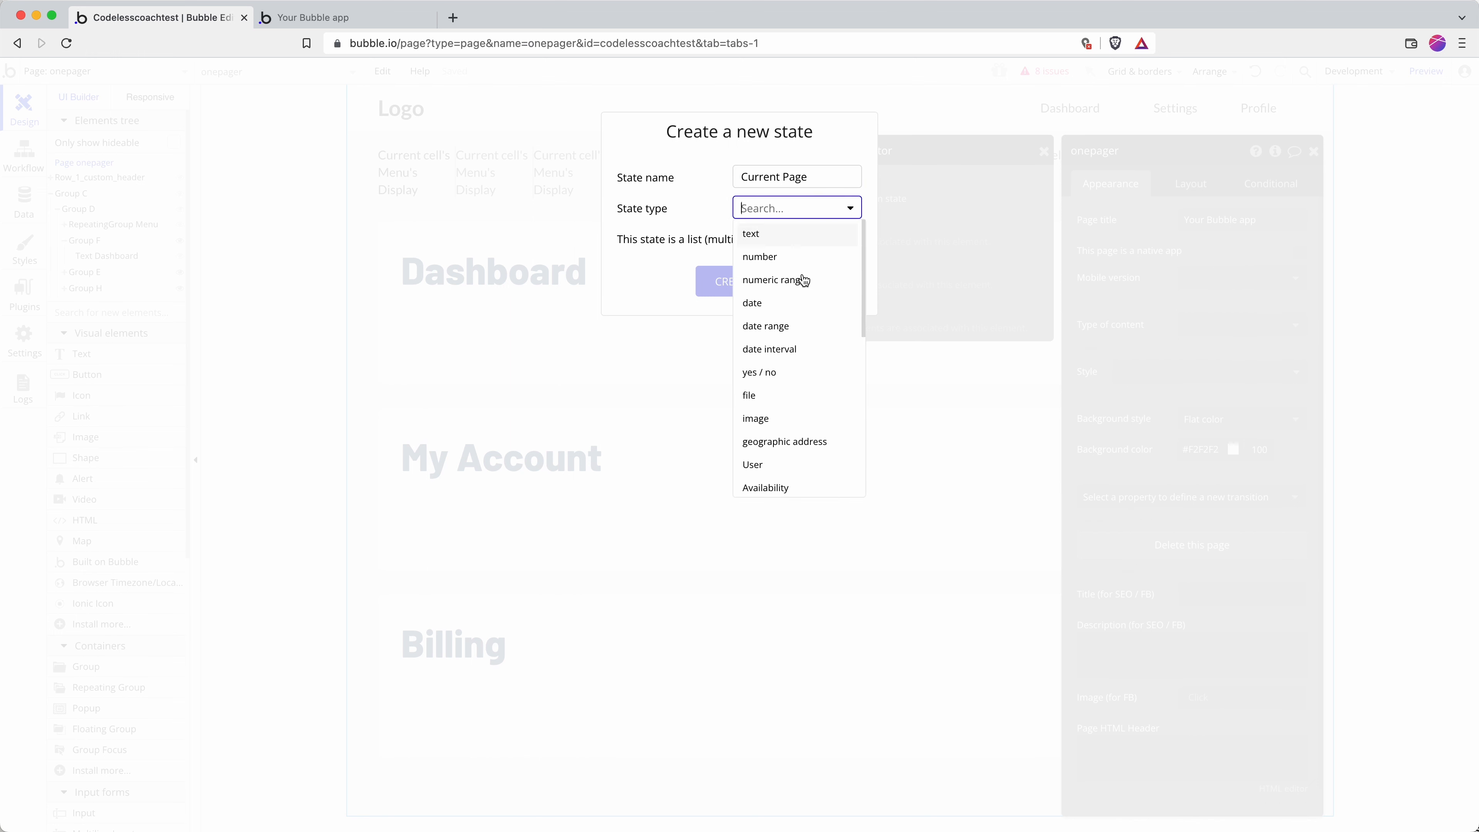
text(men)
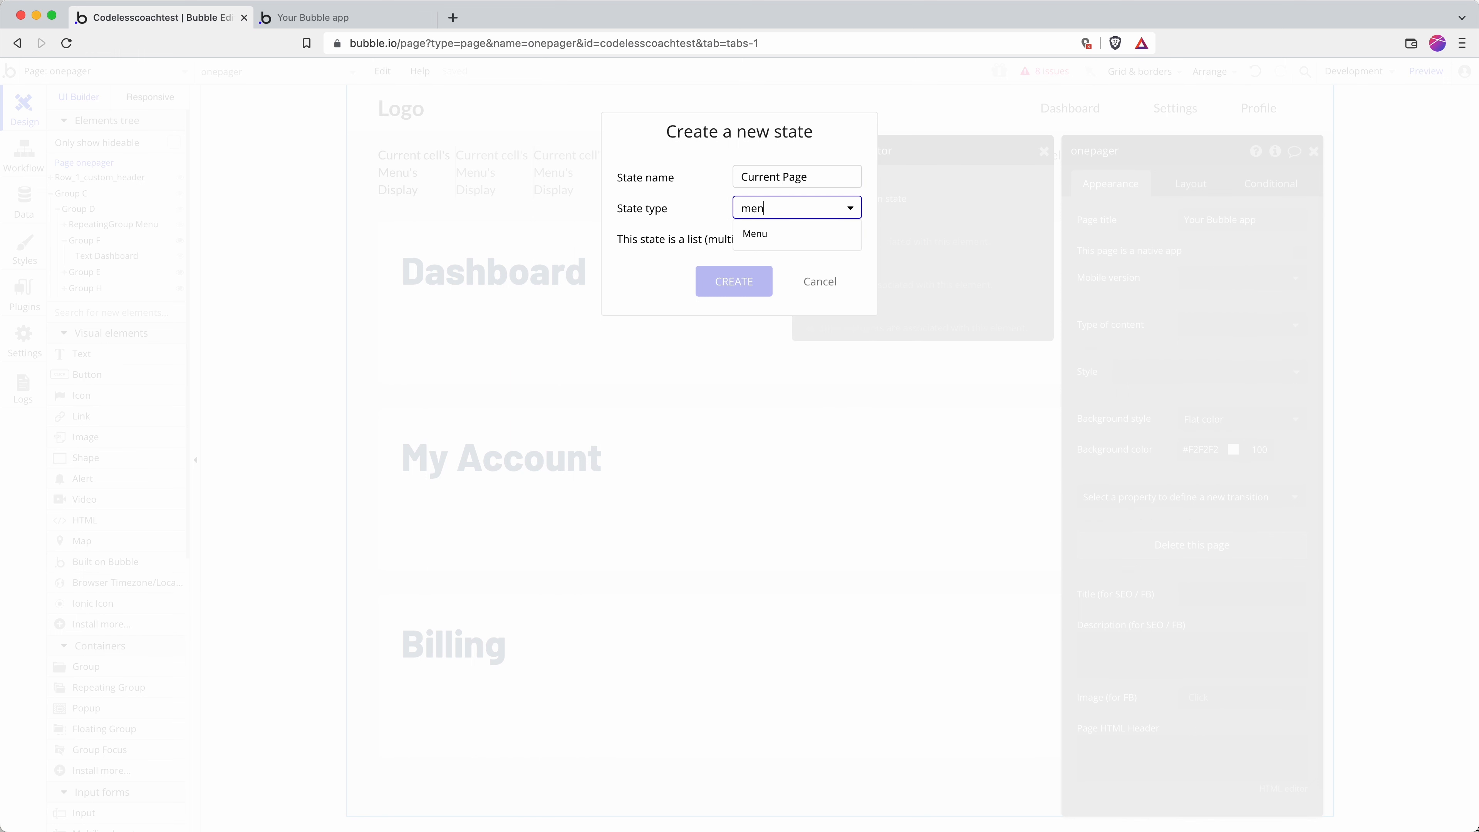
click(755, 235)
click(753, 282)
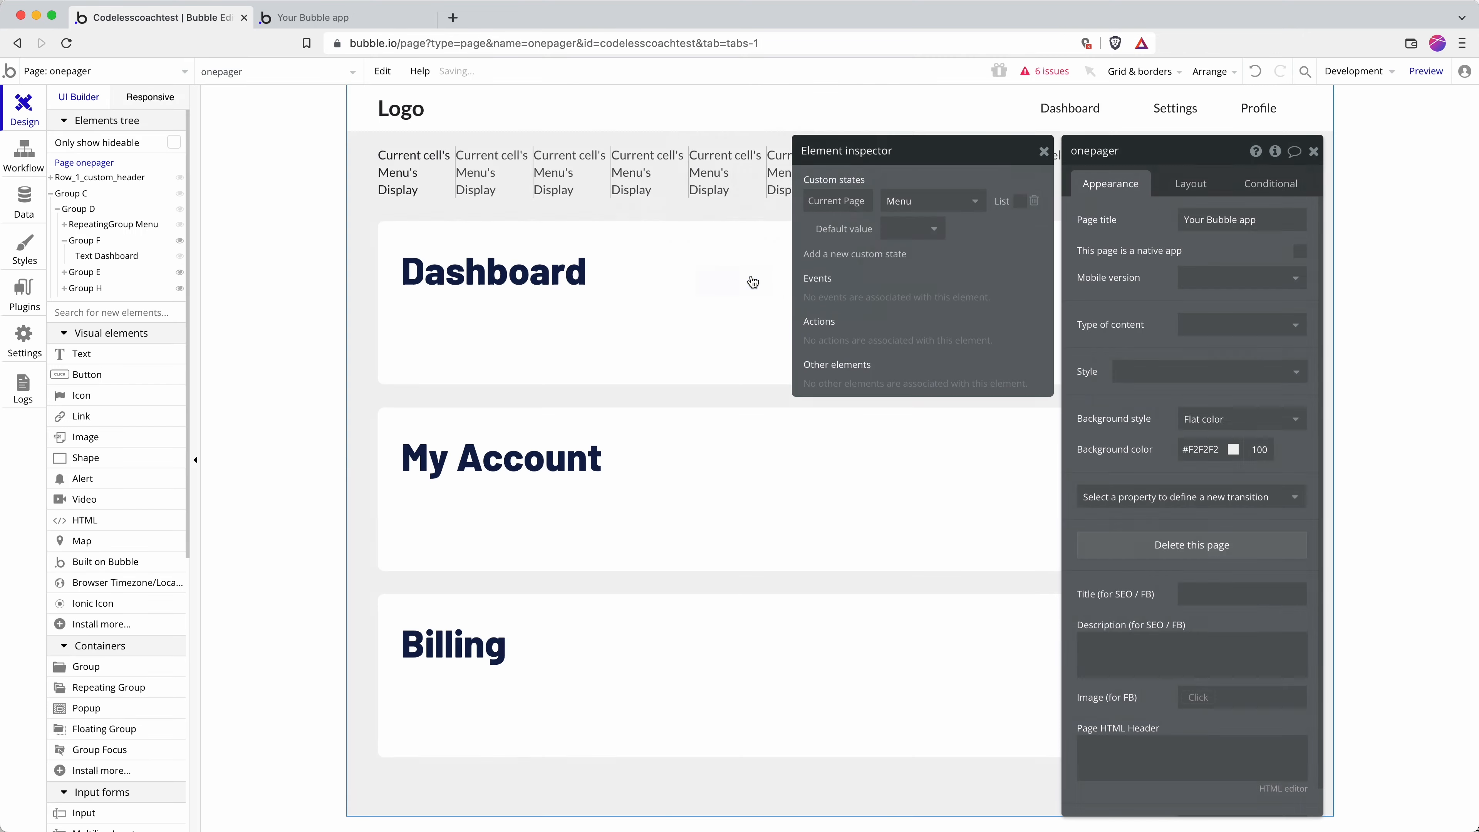
click(918, 233)
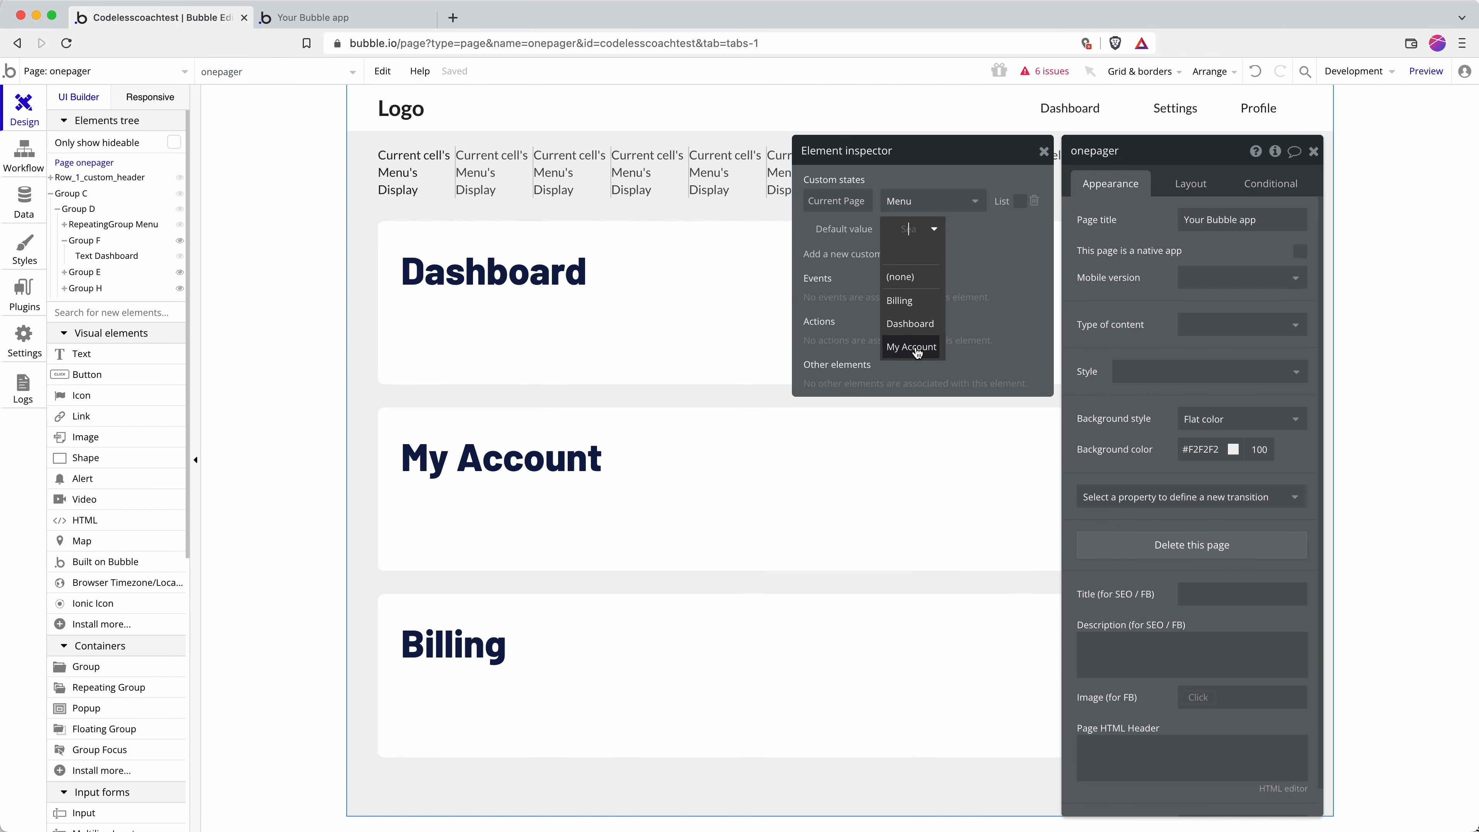
click(916, 323)
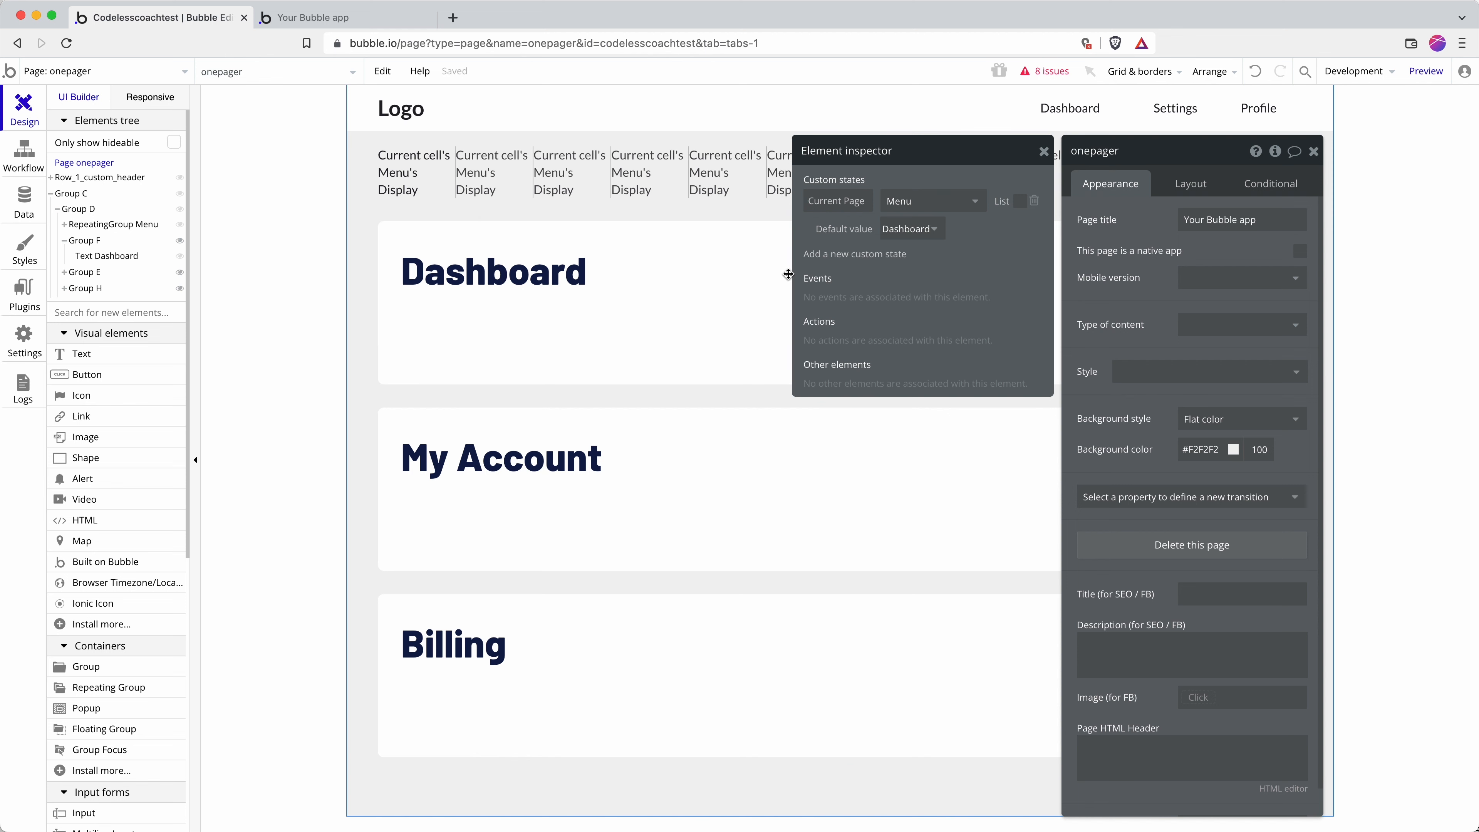
Define a condition on the Dashboard card's group for when onepager's Current Page is Dashboard.
click(732, 290)
click(1269, 183)
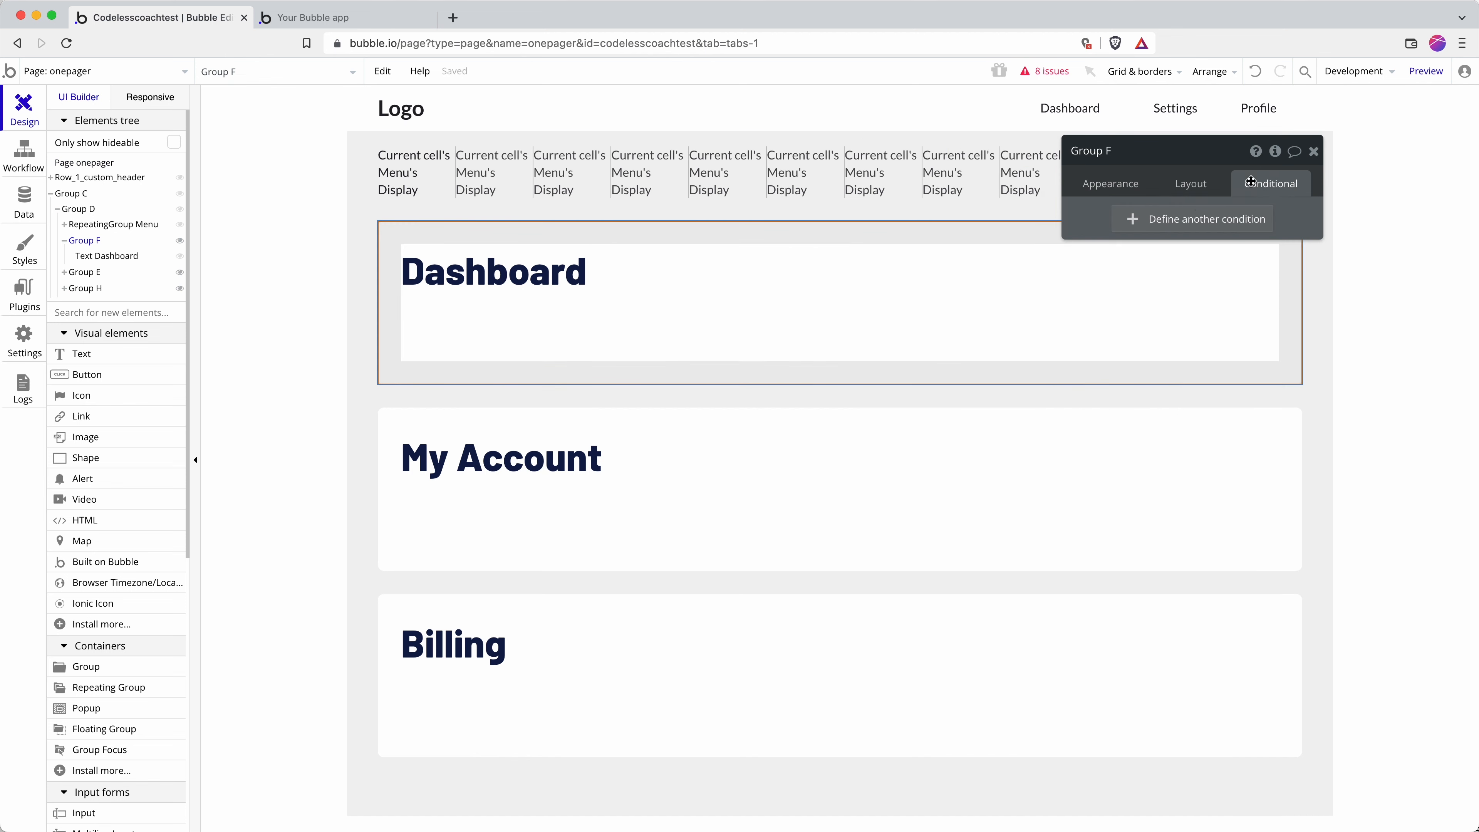
click(1167, 221)
click(1135, 227)
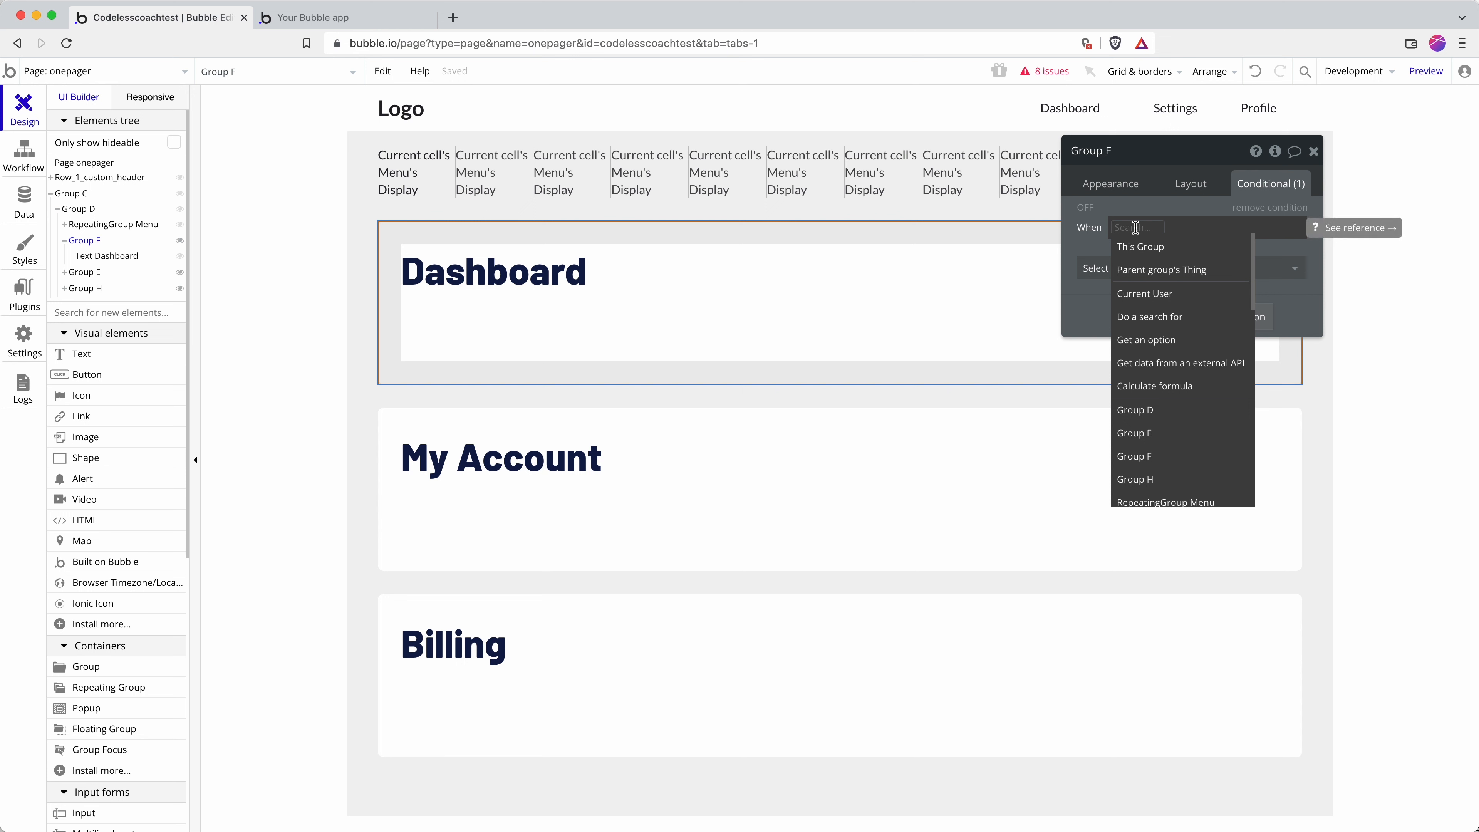
scroll(1179, 361, down, 10)
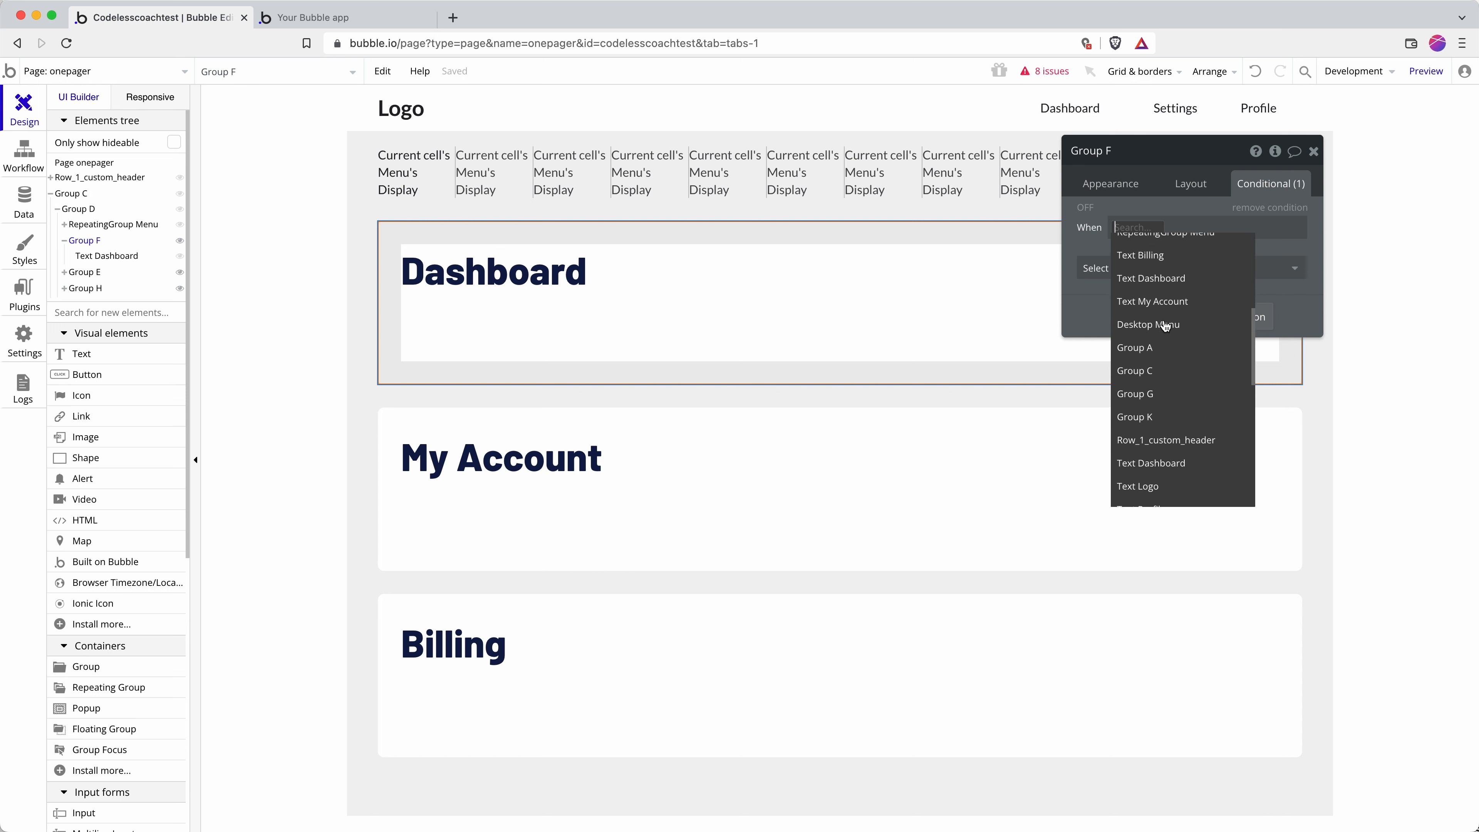
click(1165, 252)
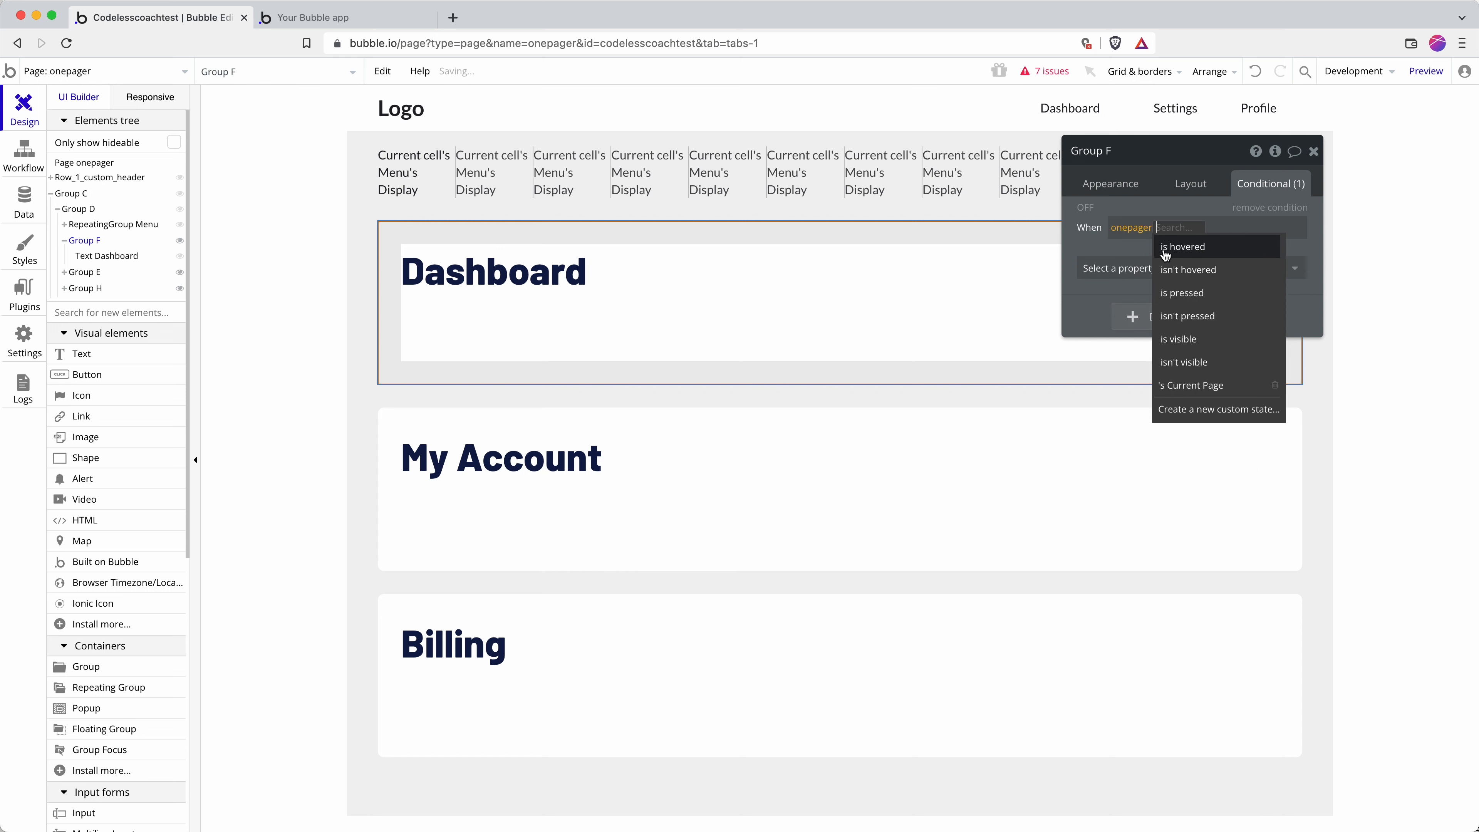
click(1206, 386)
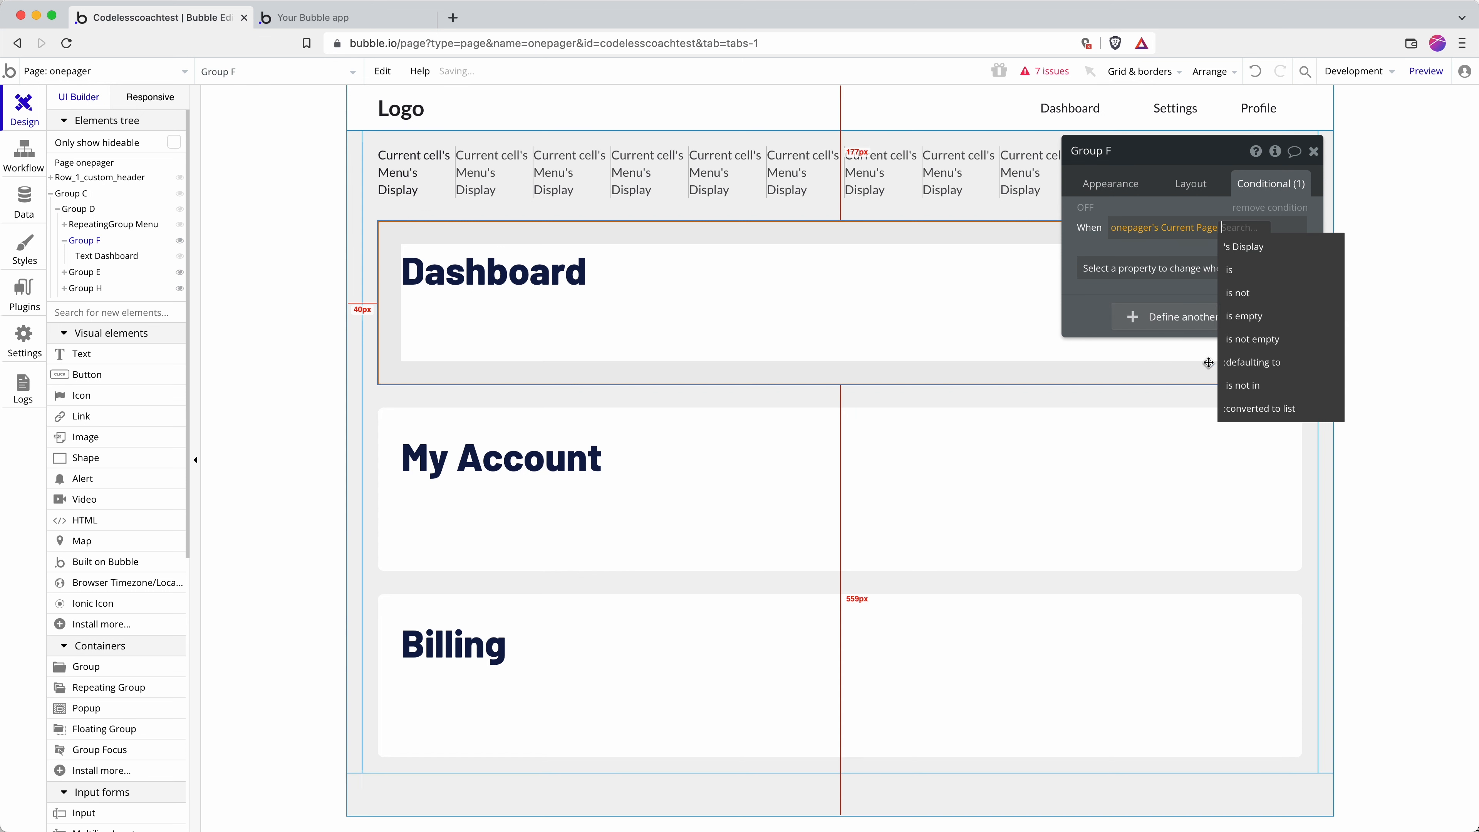
click(1279, 268)
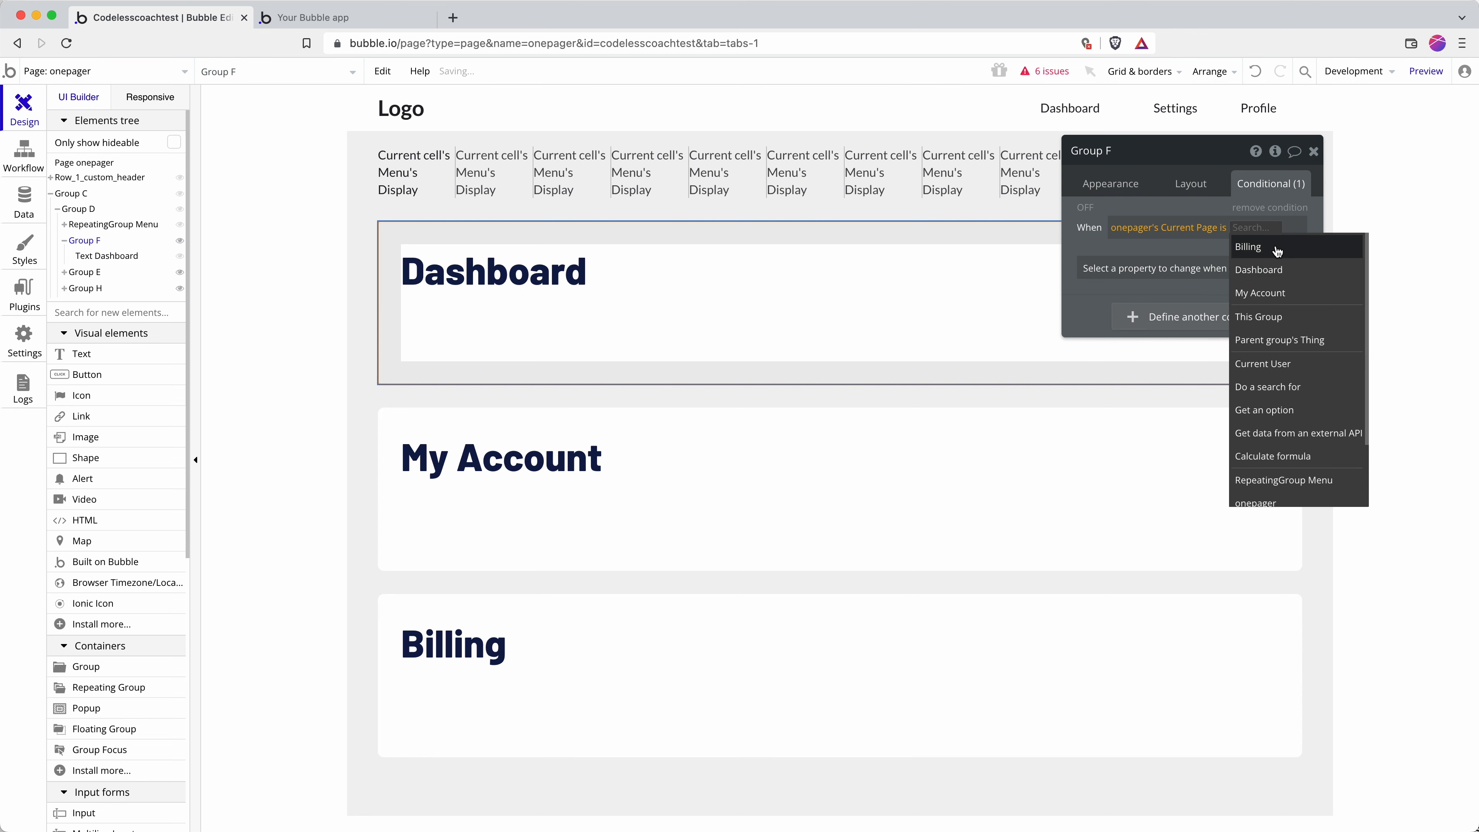
click(1279, 268)
Make the Dashboard group visible when its condition is true, and copy the condition.
click(1279, 274)
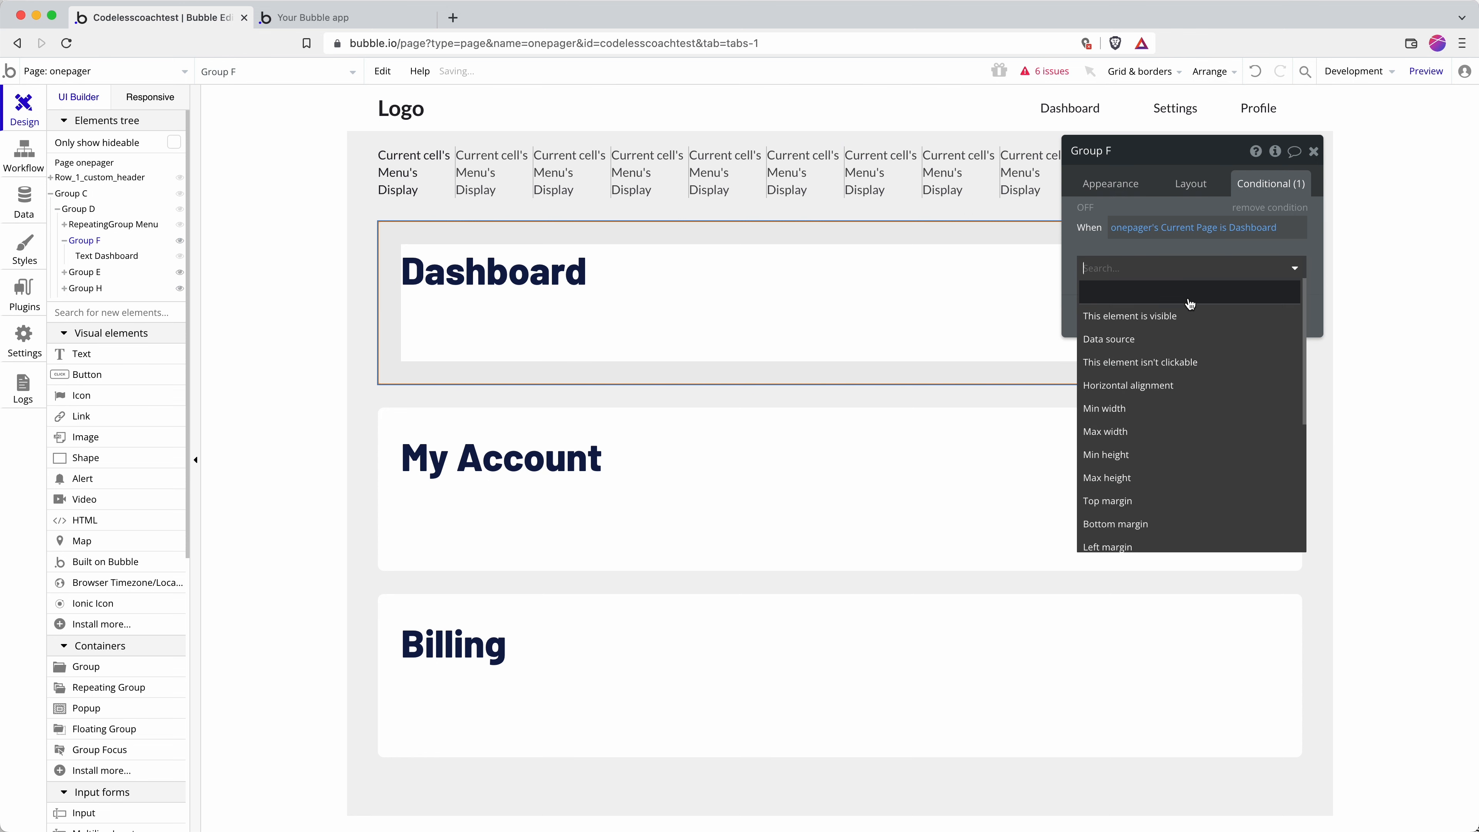
click(1275, 309)
click(1286, 265)
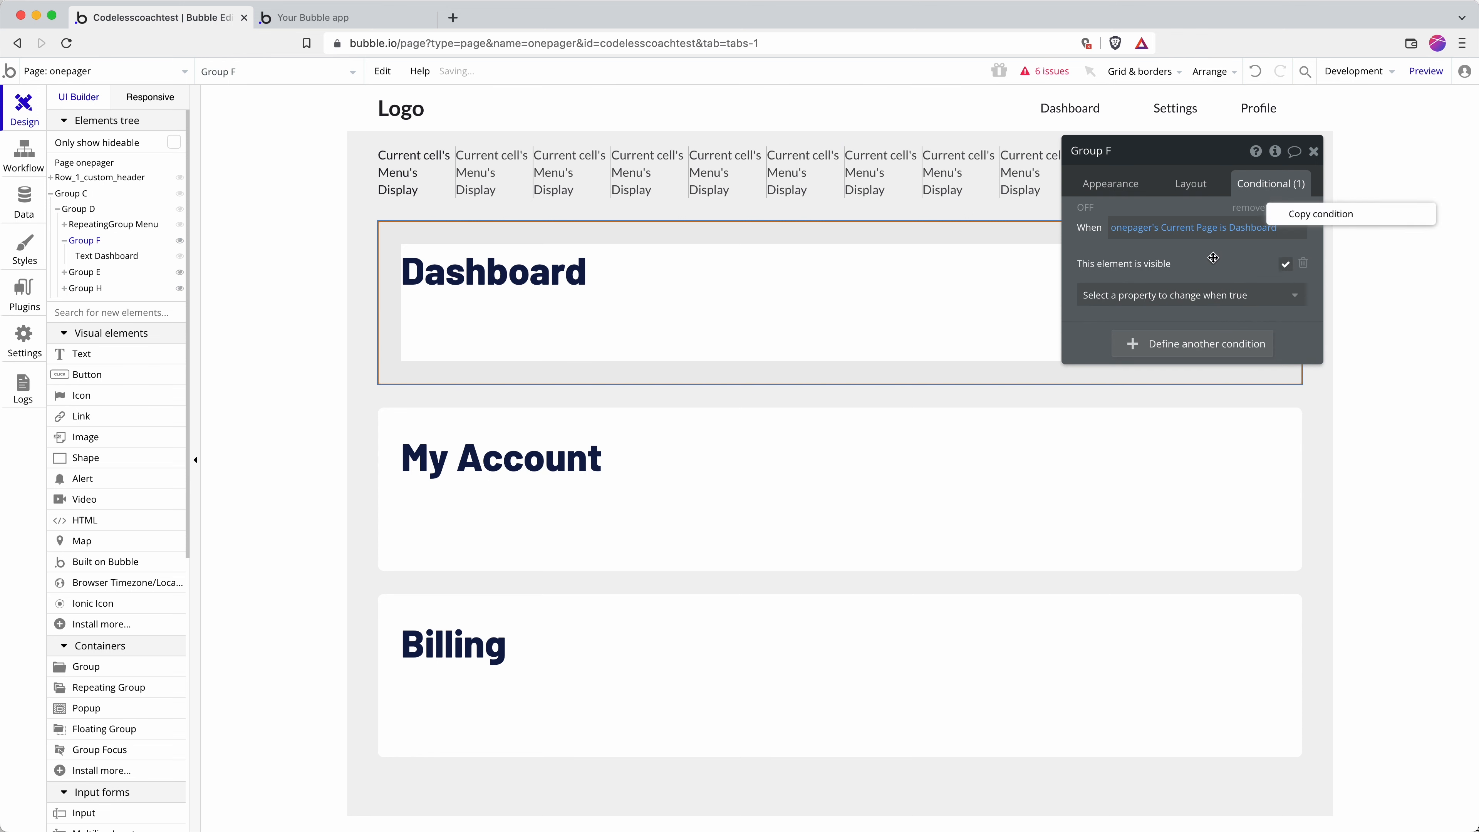
Paste the copied visibility condition onto the My Account card's group and change its comparison value to My Account.
click(1036, 441)
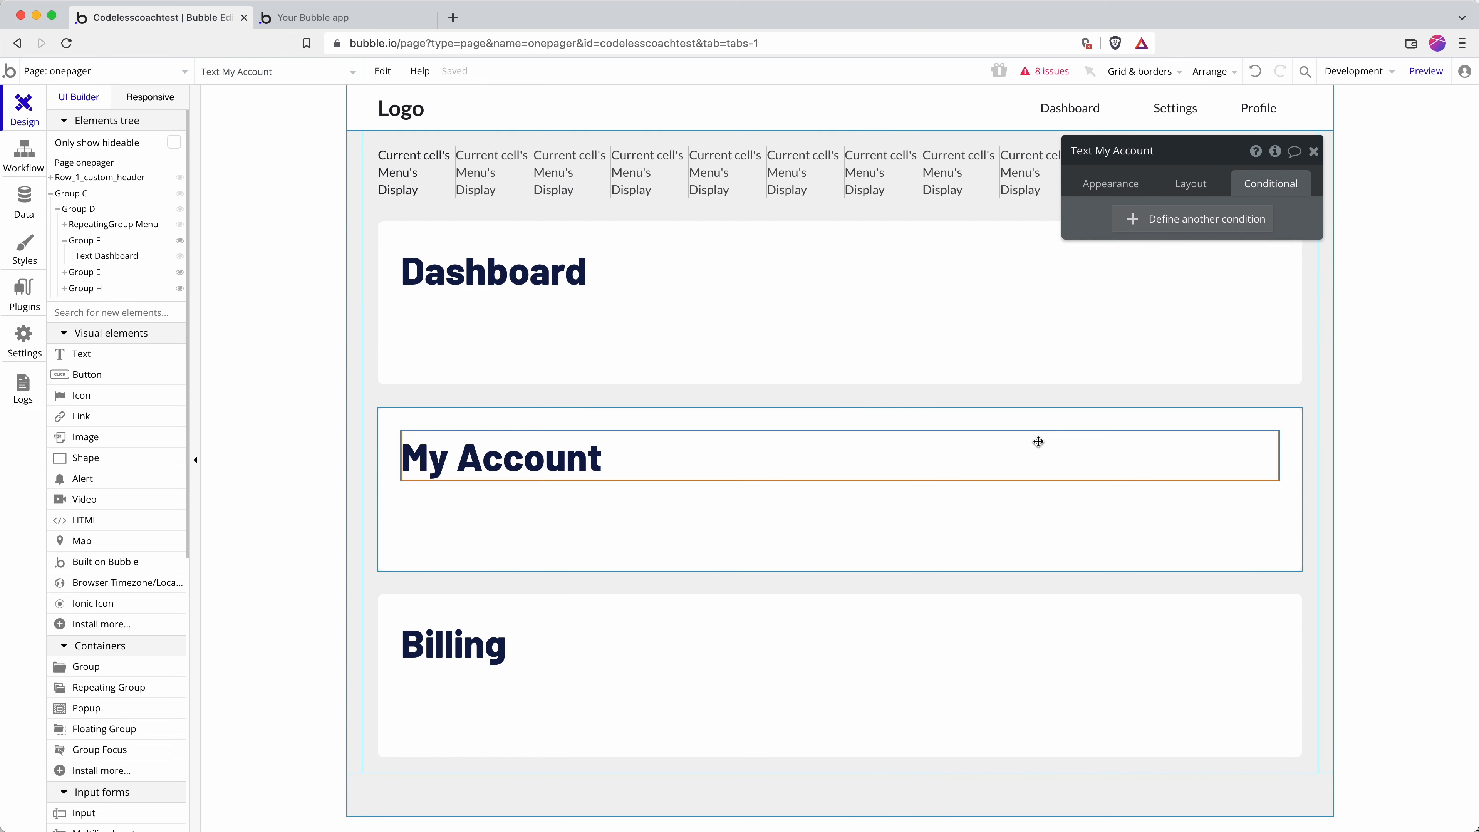
click(1087, 518)
click(1200, 168)
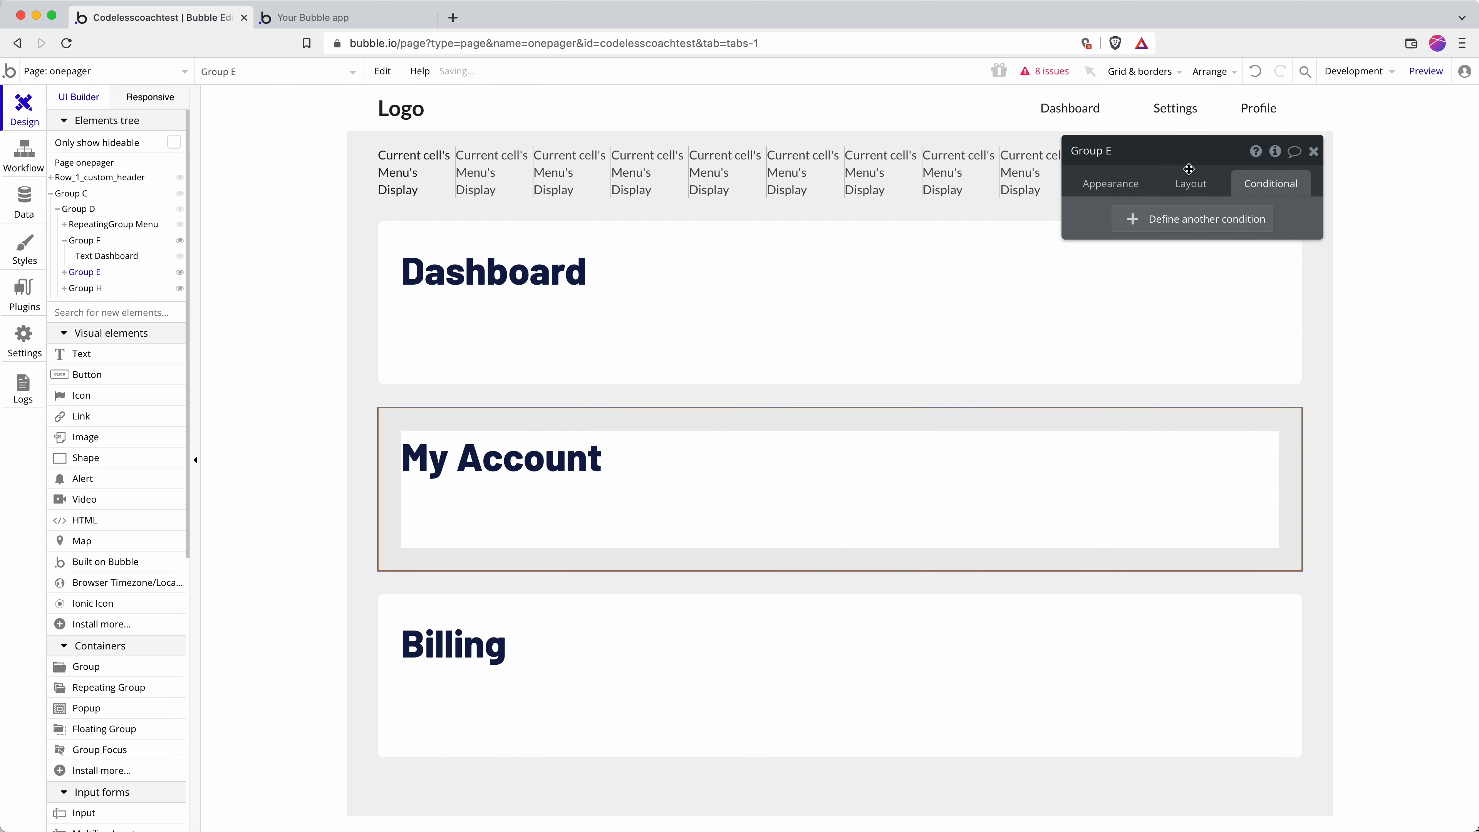
click(1239, 225)
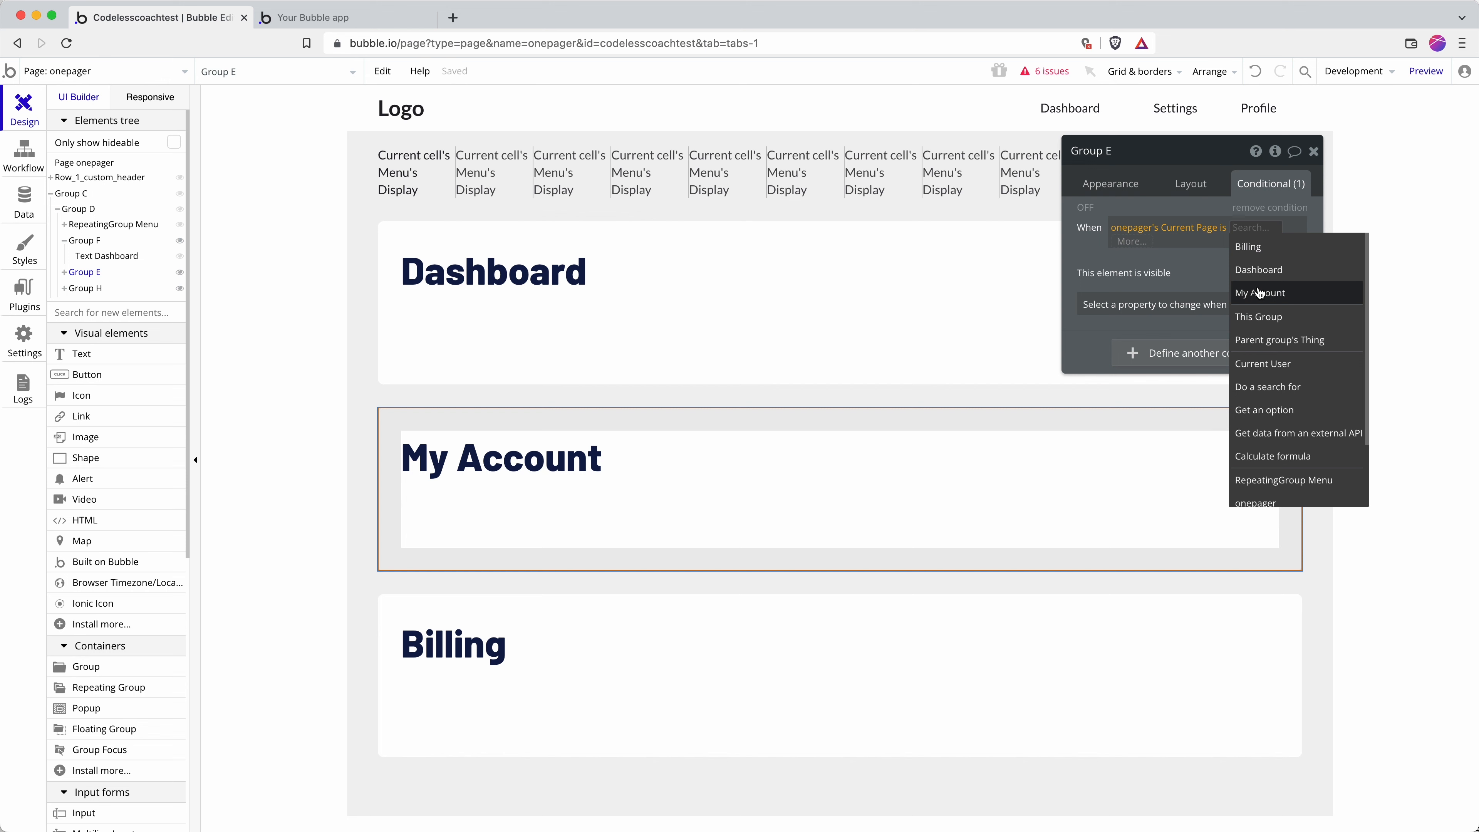
click(1266, 291)
Paste the copied visibility condition onto the Billing card's group and change its comparison value to Billing.
click(1141, 619)
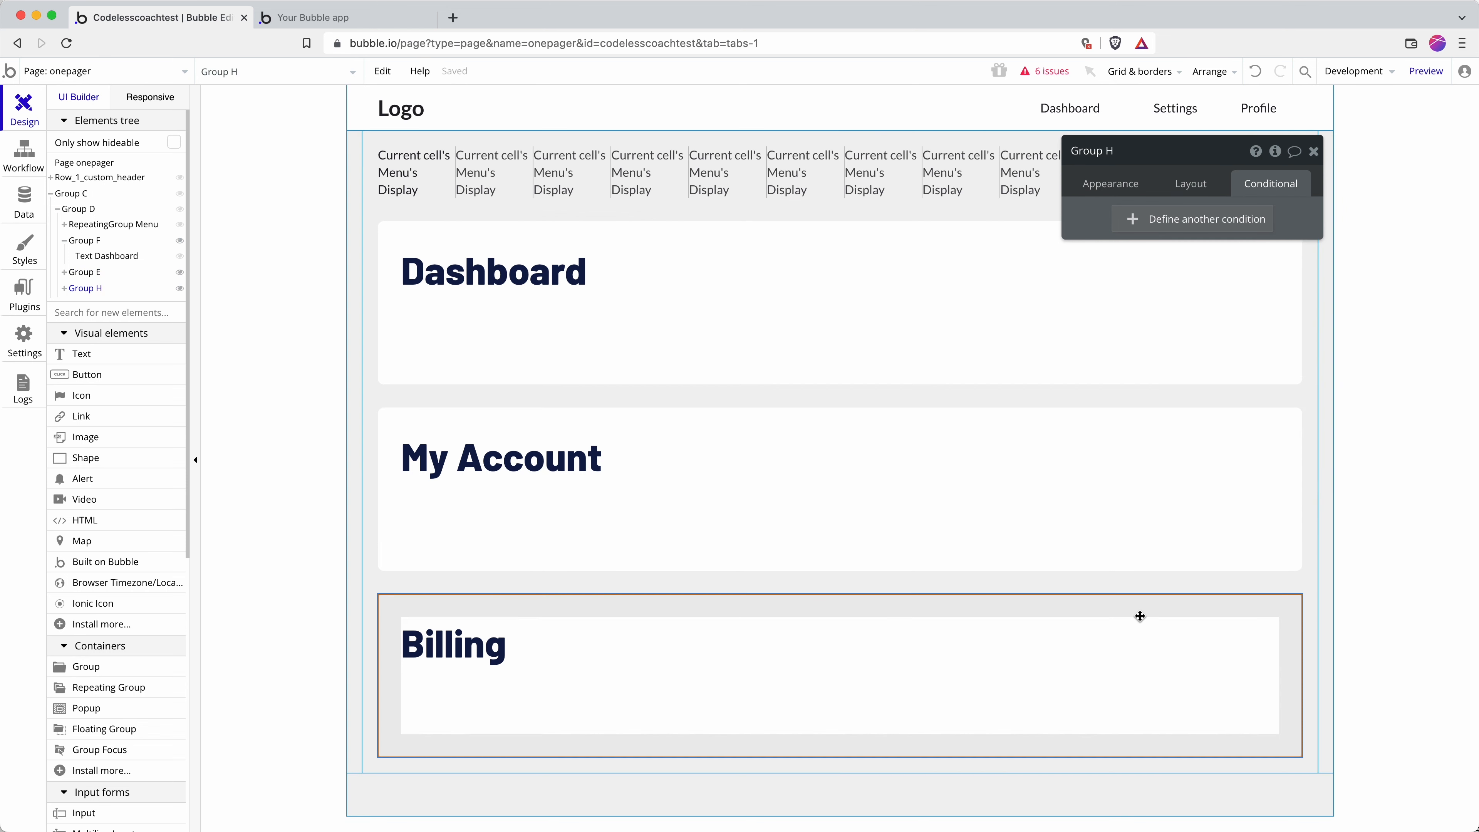
right_click(1140, 617)
click(1079, 621)
click(1204, 716)
right_click(1095, 203)
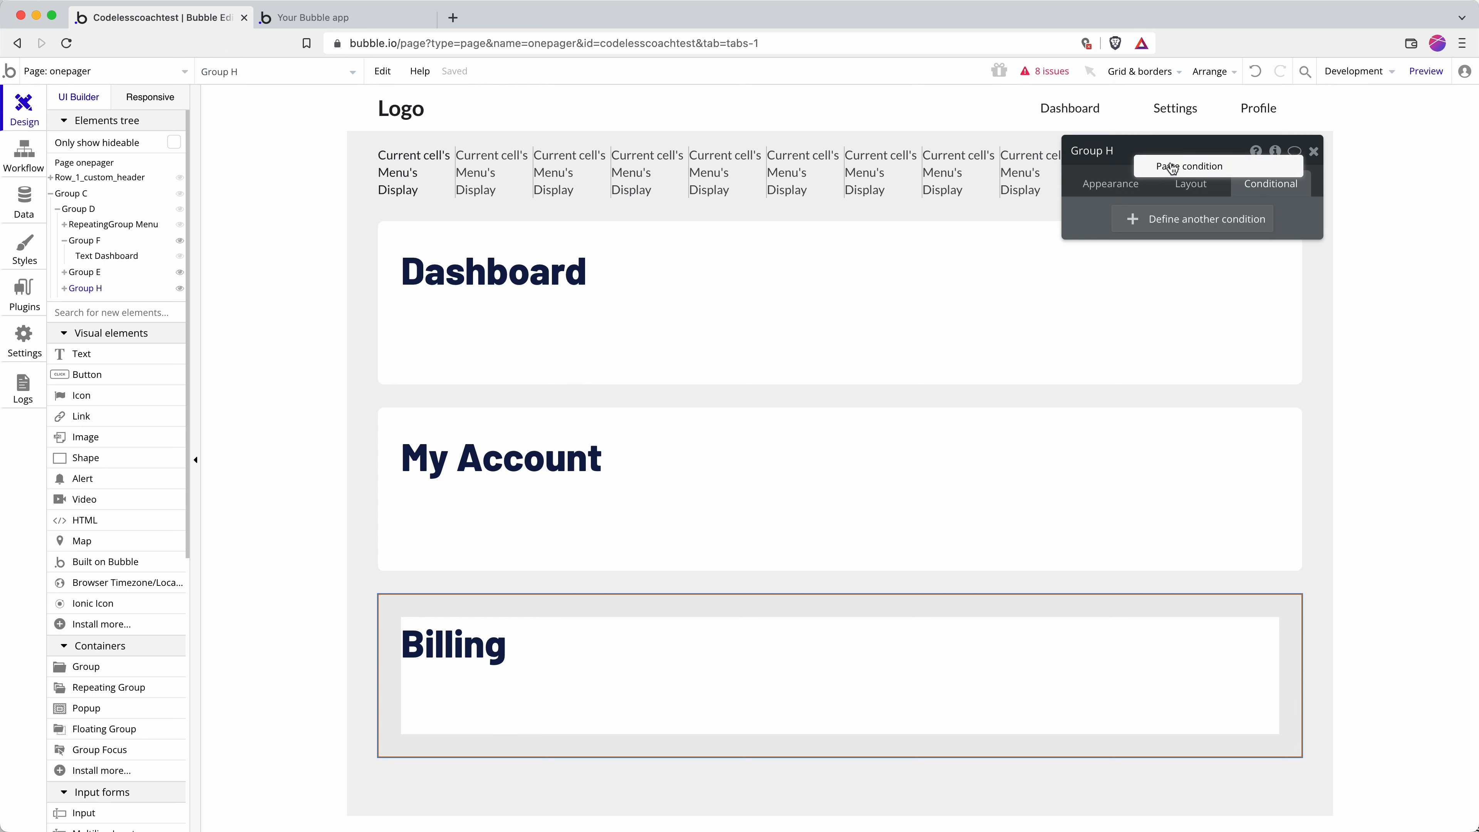
click(1172, 167)
click(1252, 226)
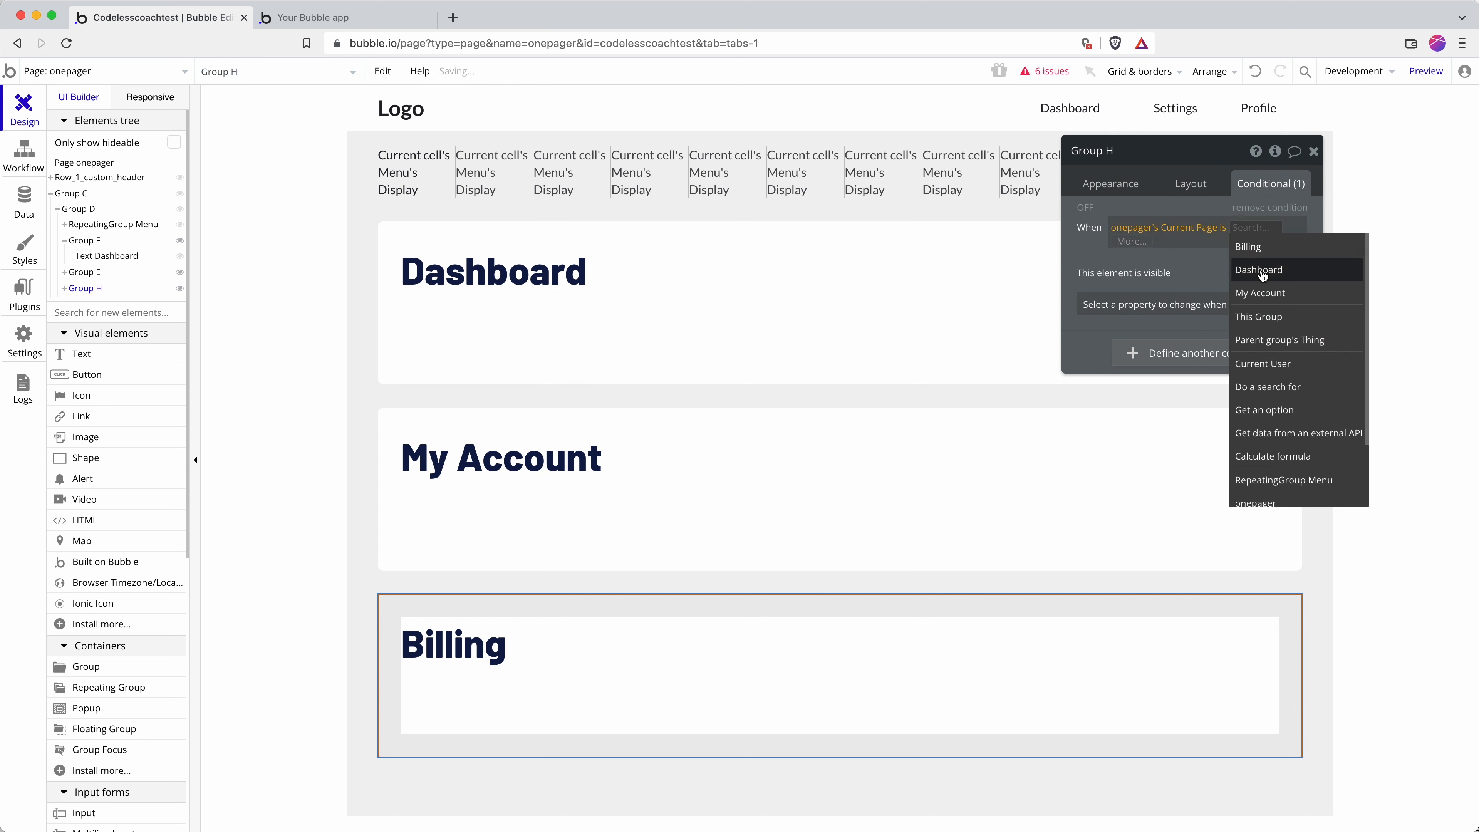
click(1270, 248)
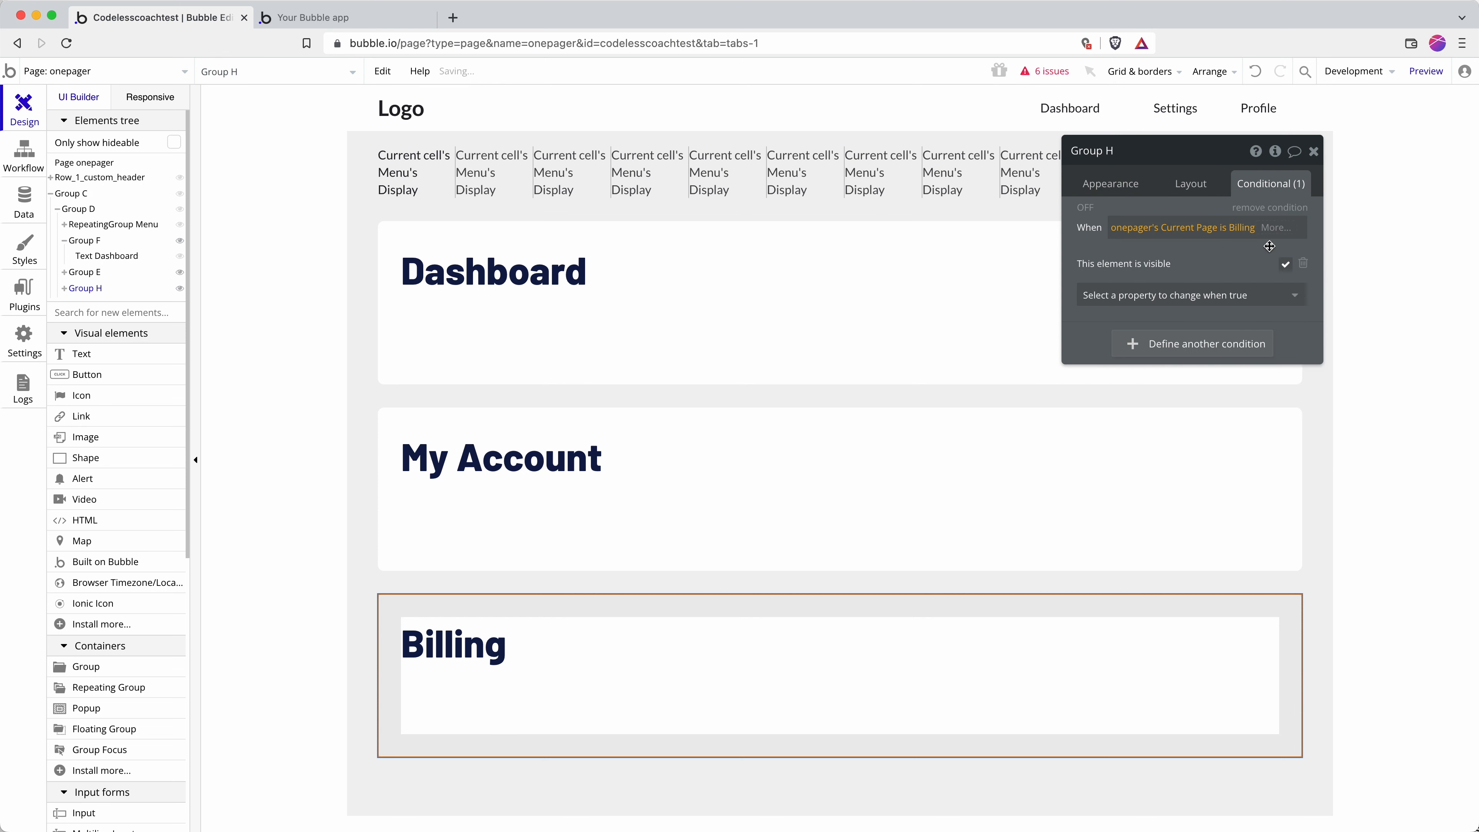
Create a click workflow for the menu text in the repeating group's cell and add a Set state action.
click(387, 169)
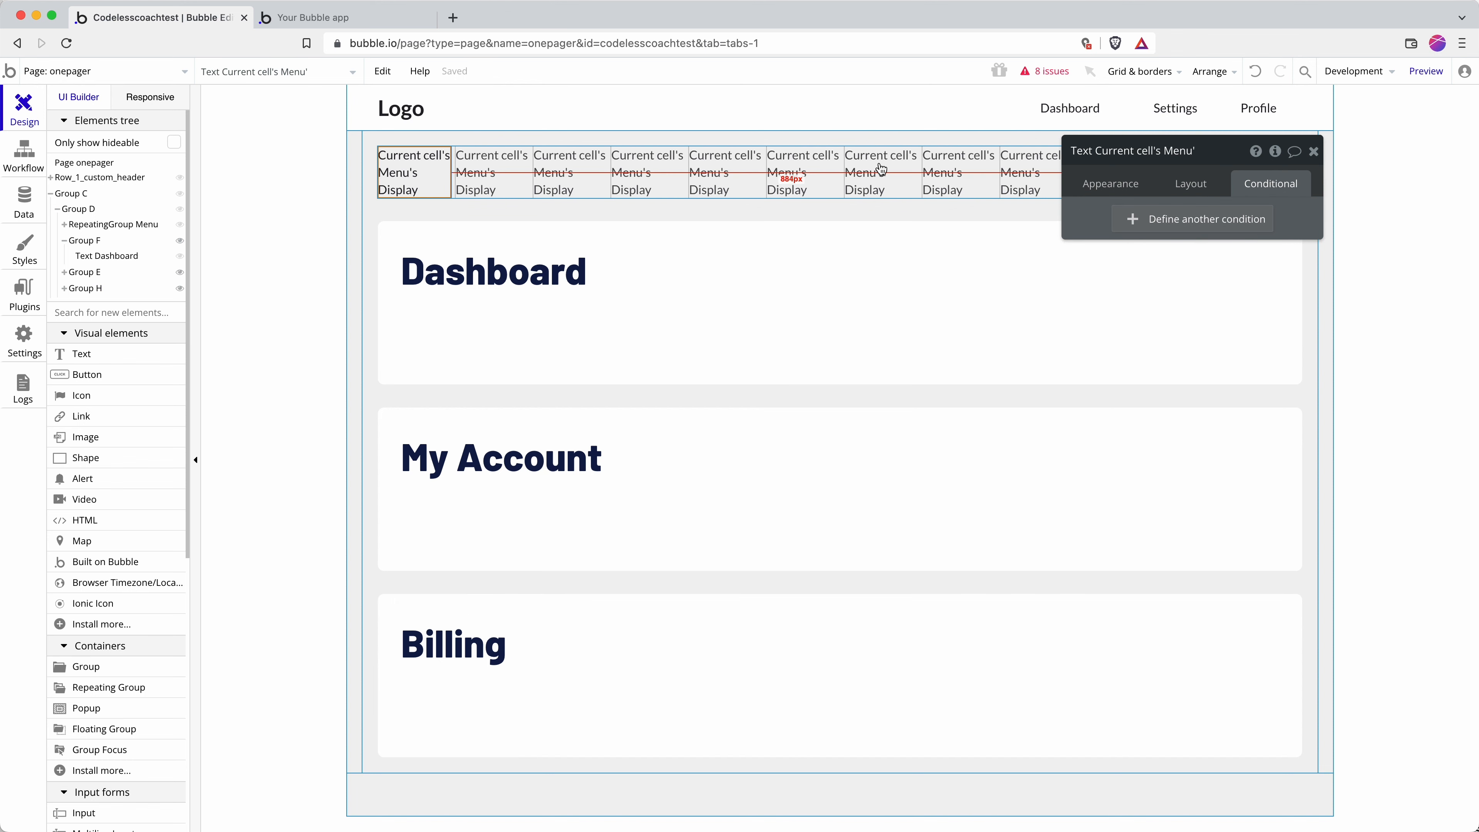
click(1108, 185)
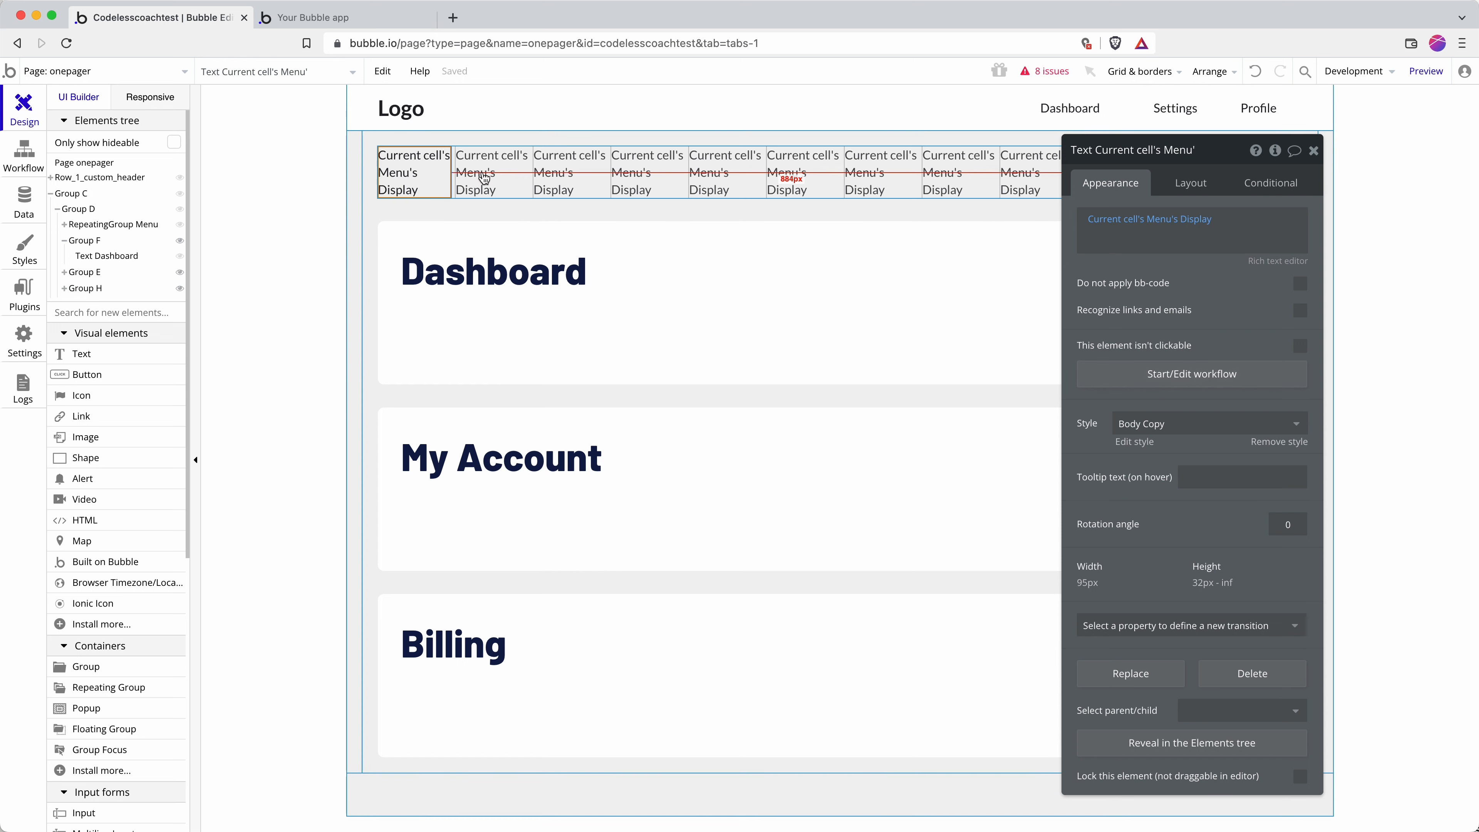
click(1209, 379)
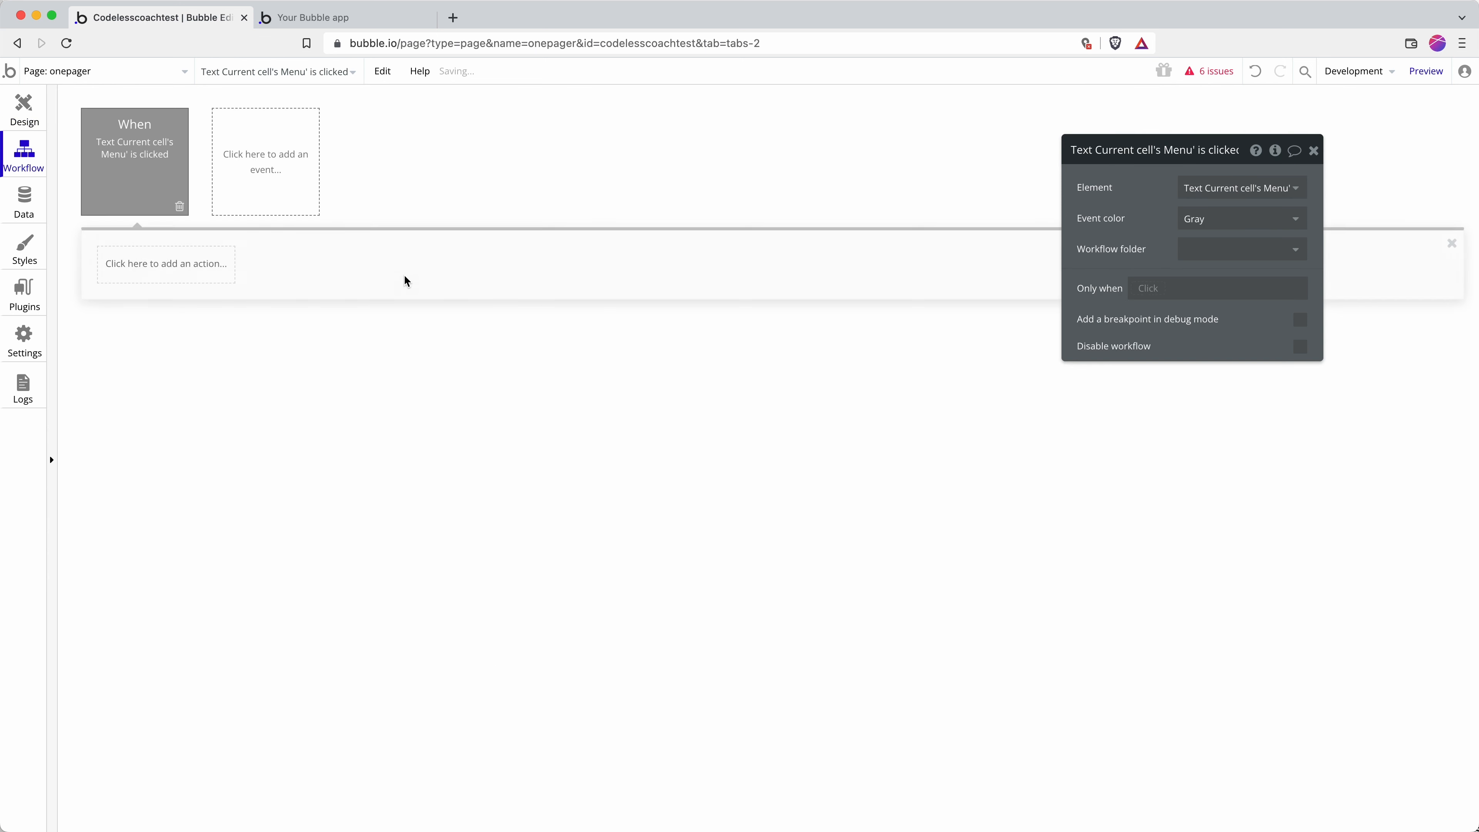
click(197, 271)
mouse_move(180, 470)
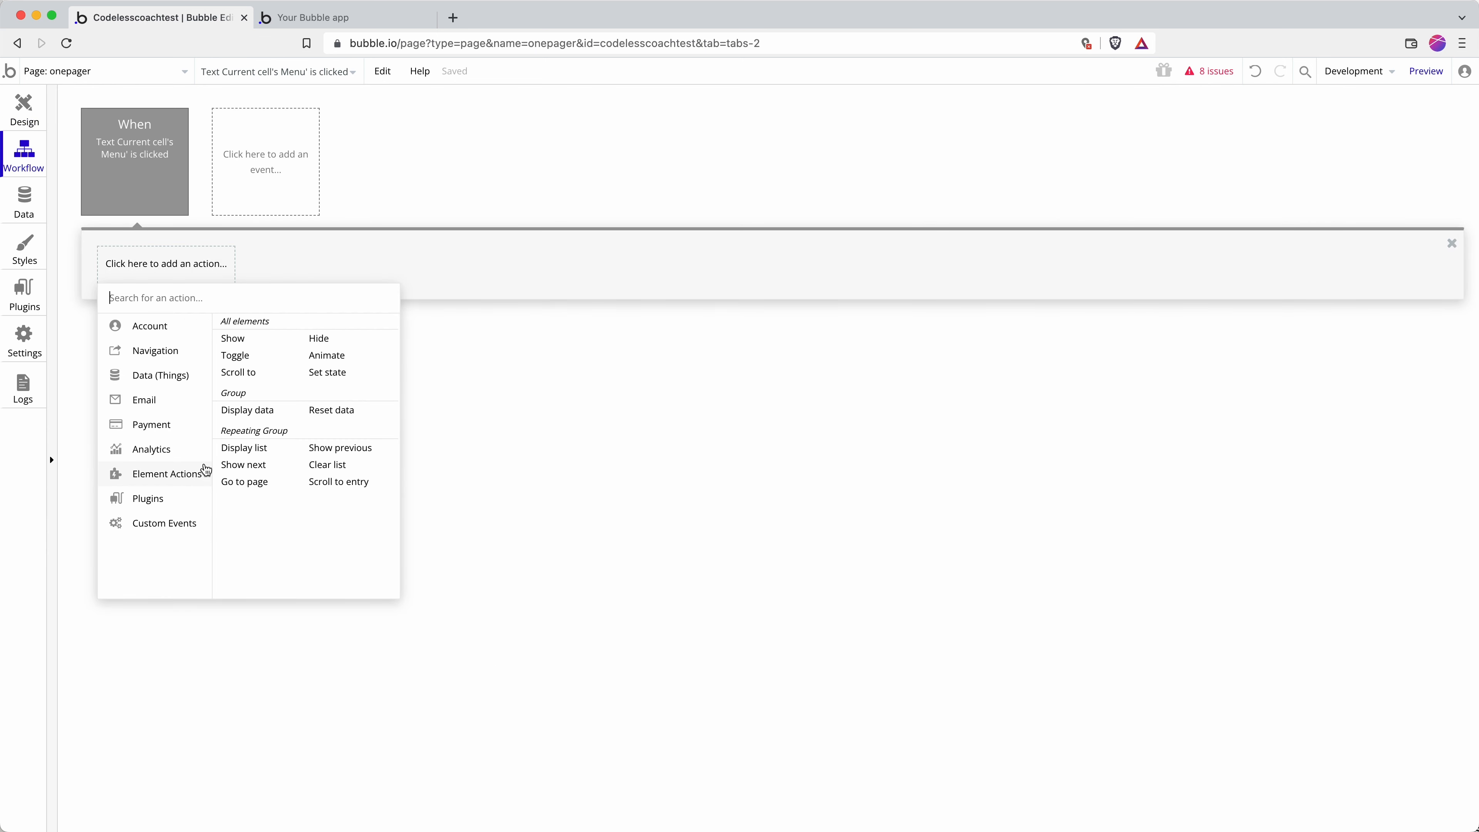
click(351, 376)
Configure the Set state action to set onepager's Current Page state to Current cell's Menu.
click(1270, 187)
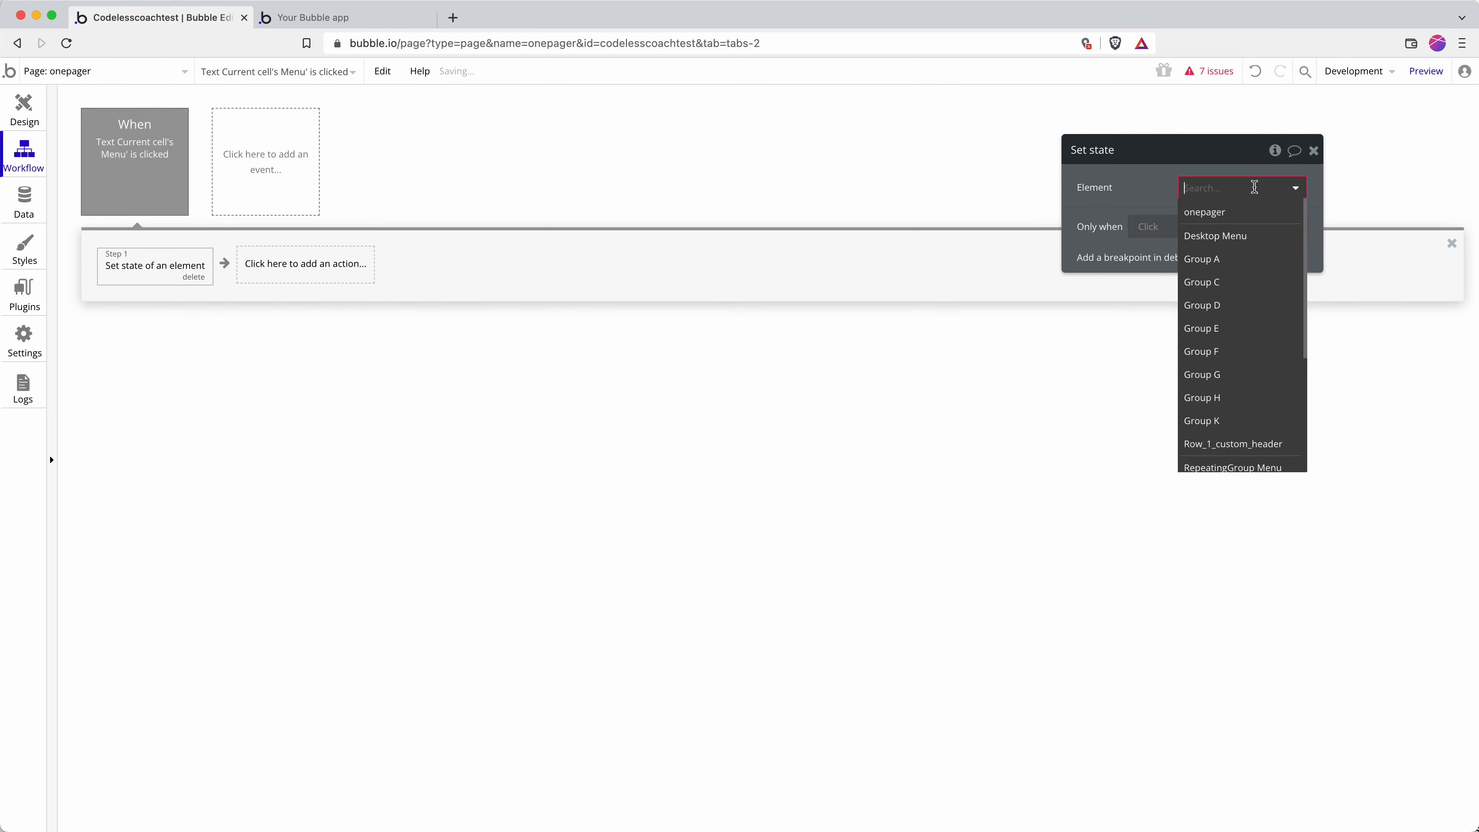
click(1216, 215)
click(1205, 225)
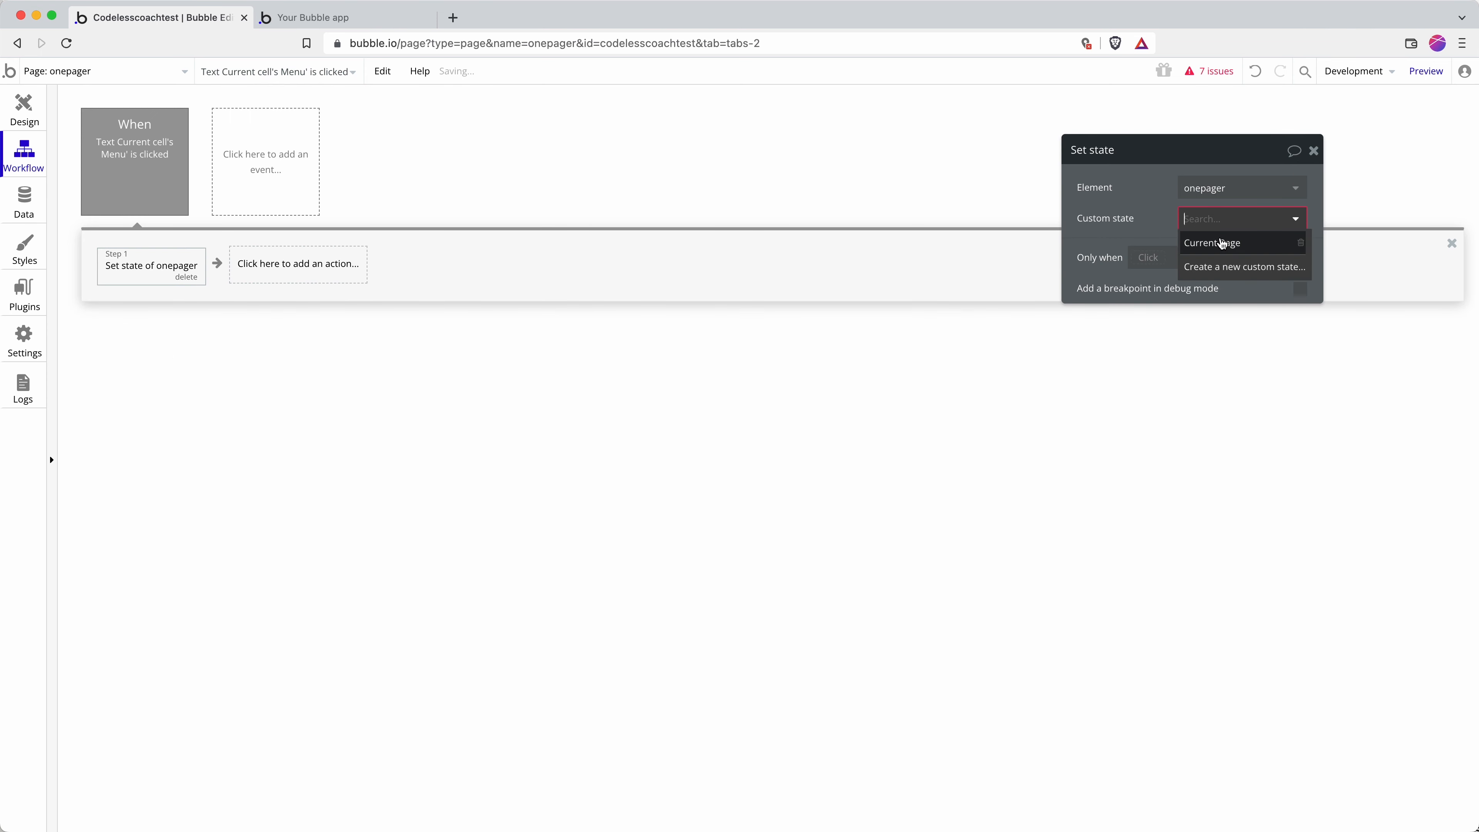
click(1220, 241)
click(1195, 251)
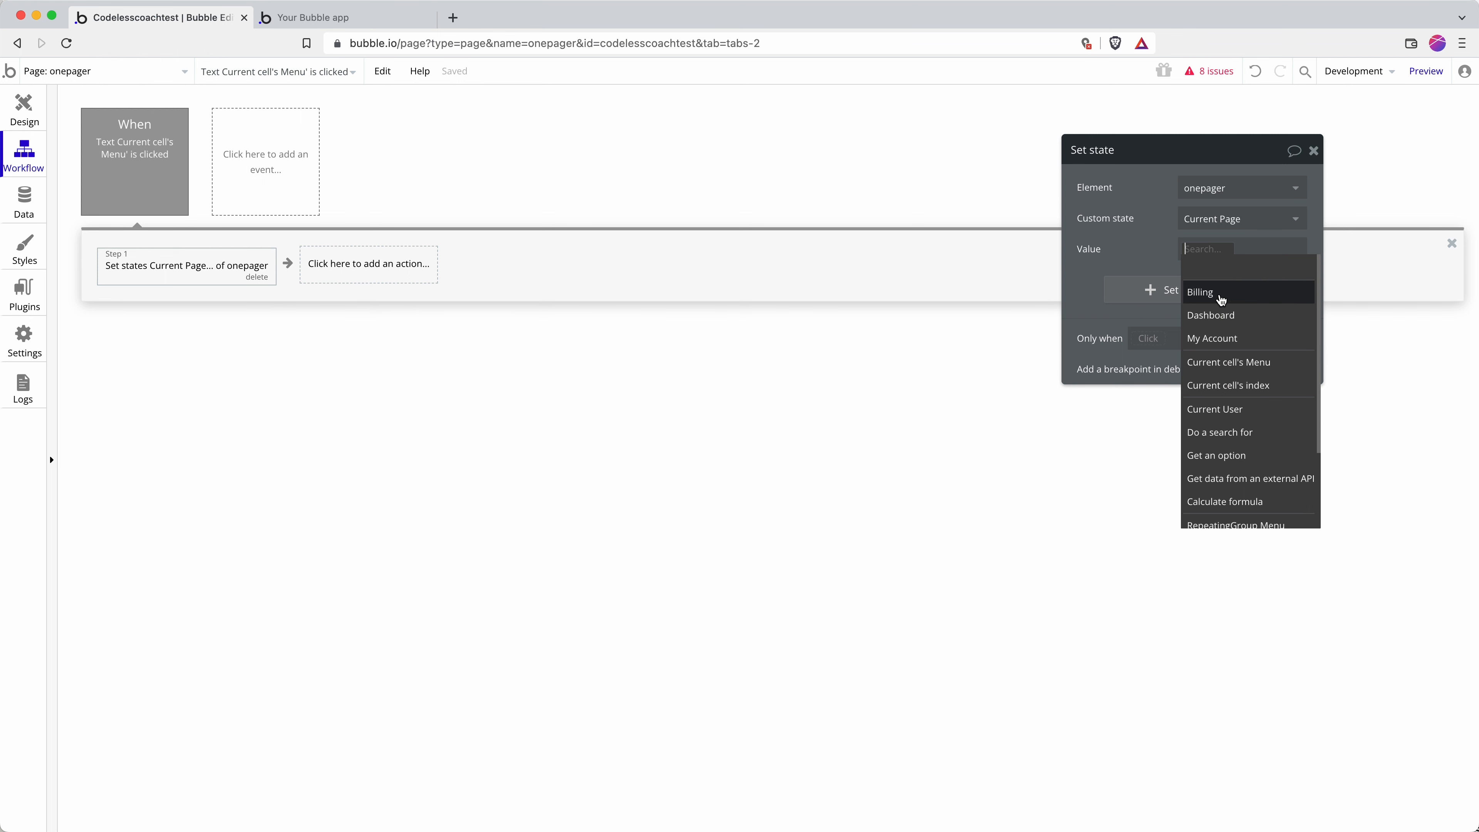
click(1240, 367)
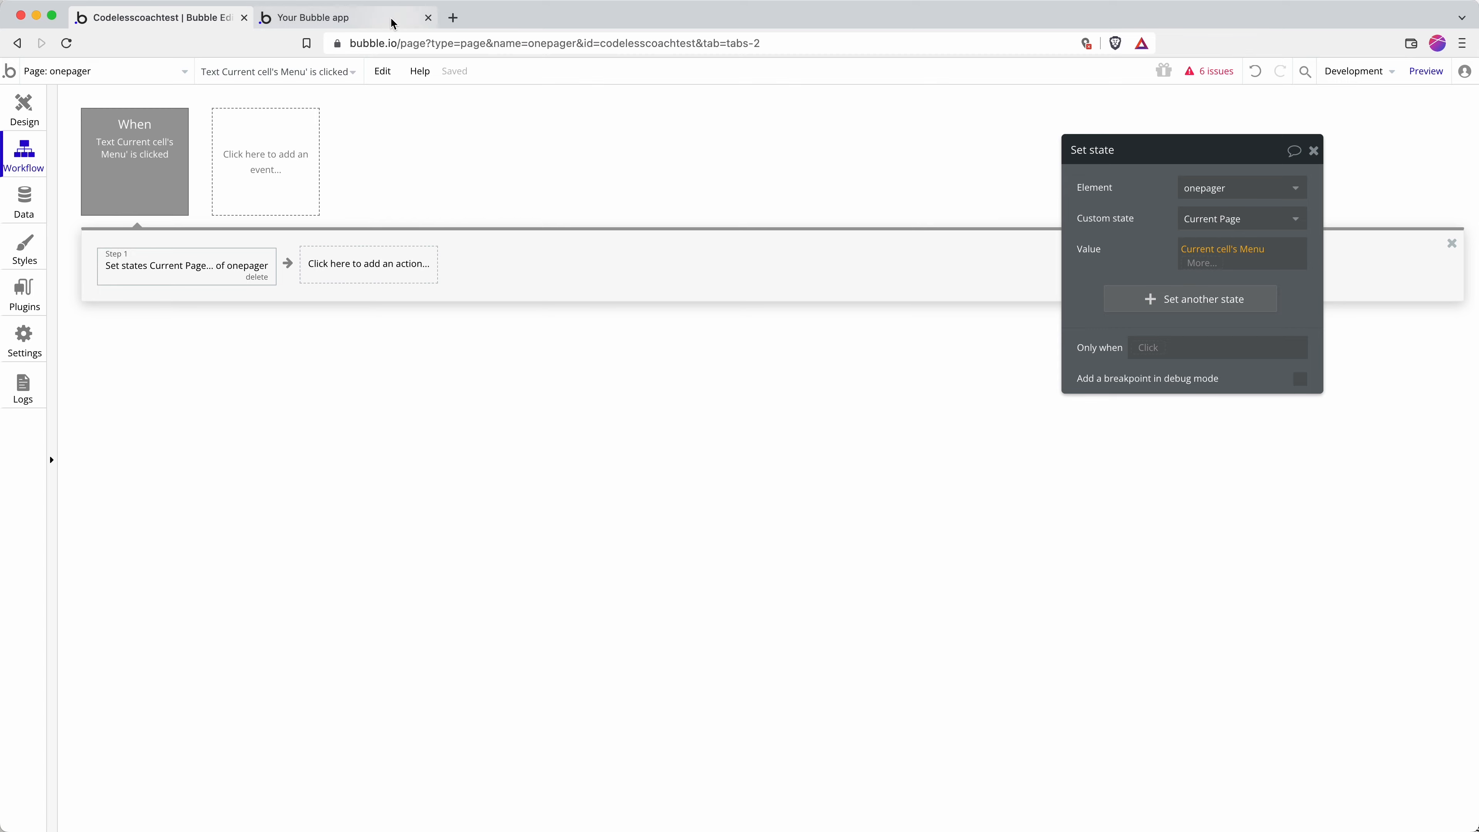
Check the section shown on load in the app preview against the default value of onepager's Current Page state.
click(411, 29)
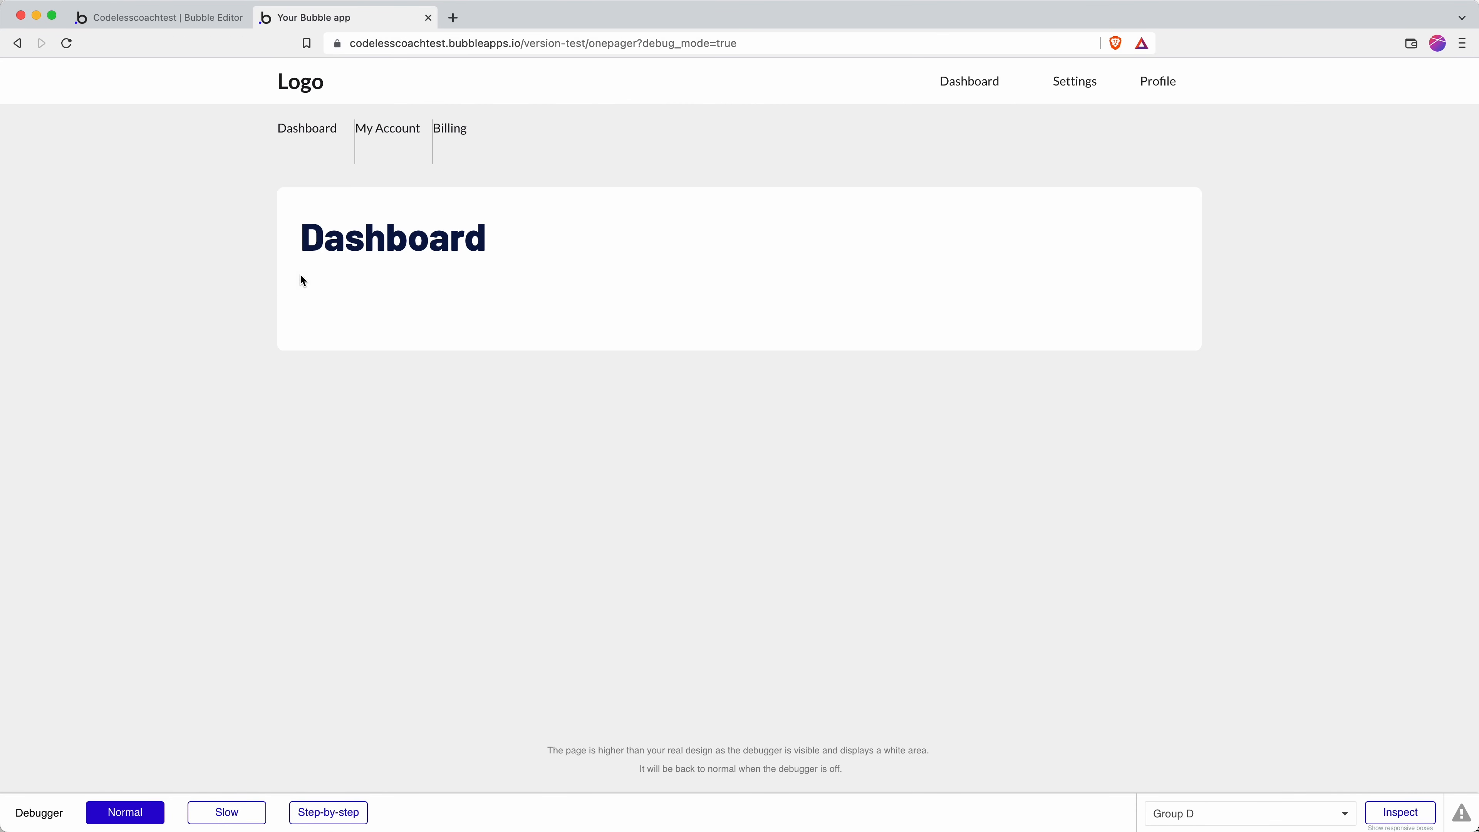
click(195, 19)
click(35, 108)
click(732, 222)
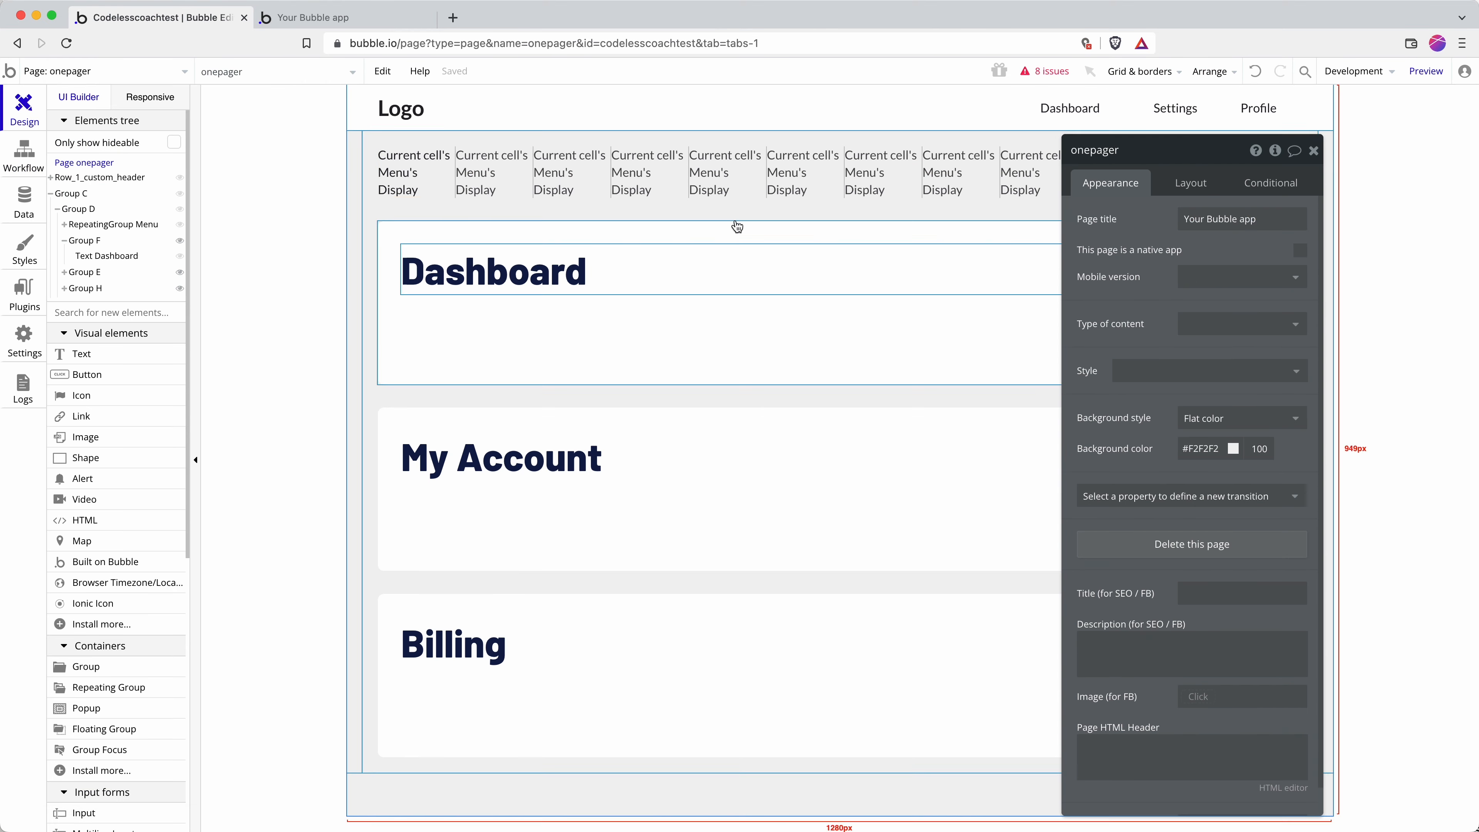
click(1275, 151)
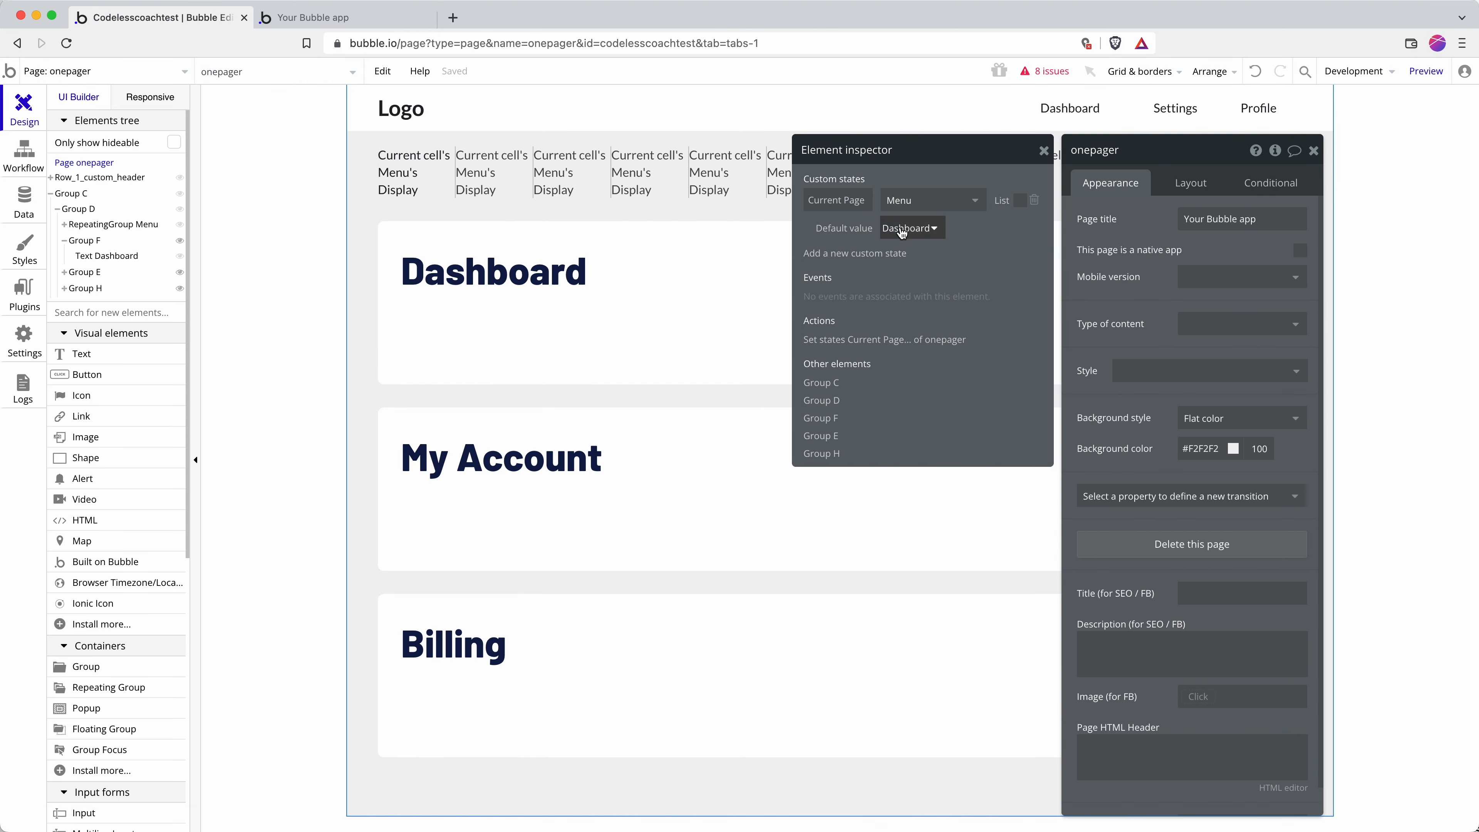
click(357, 25)
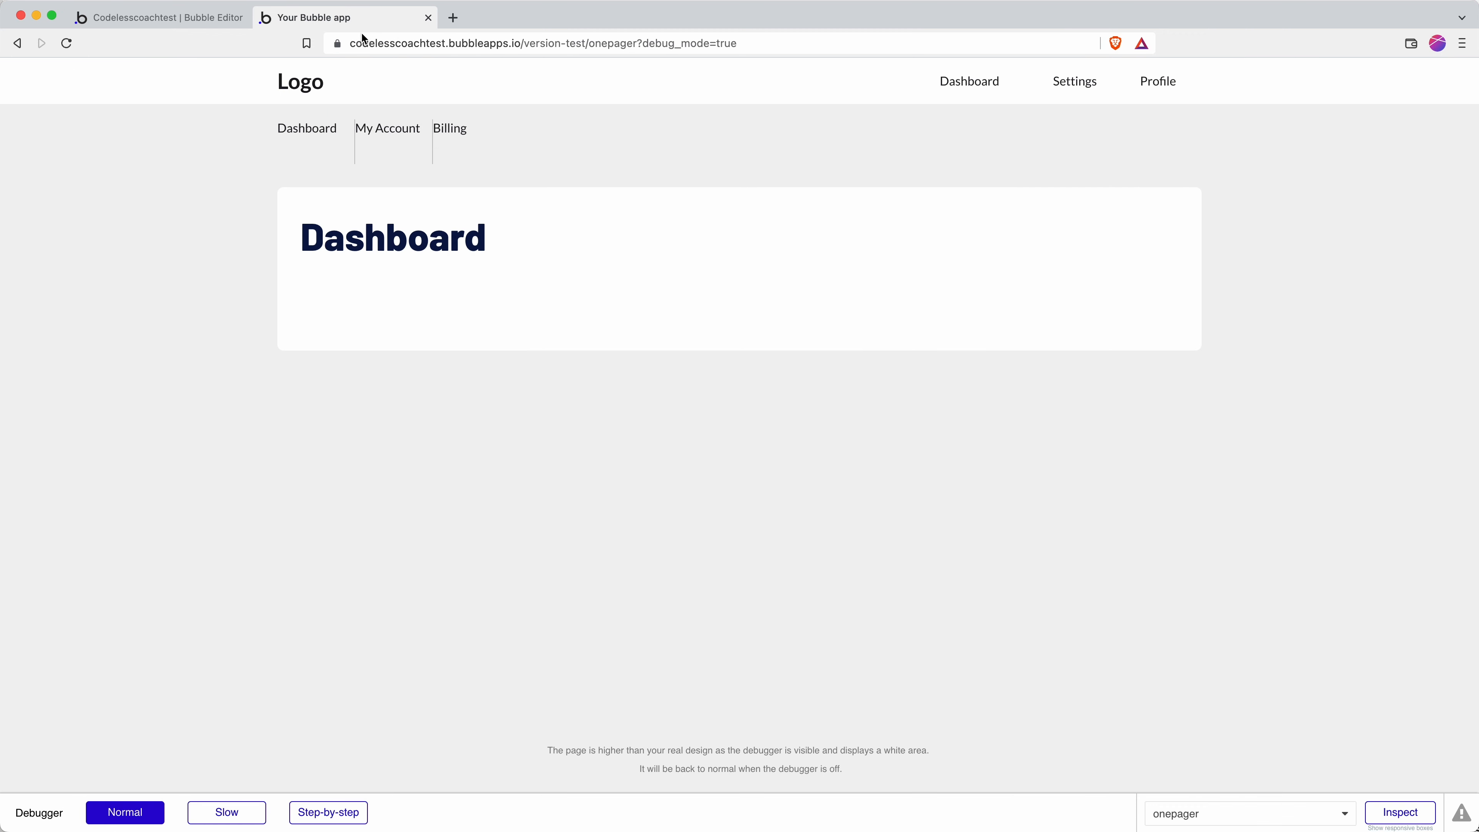
Return to the editor and review the page-load visibility and collapse settings of the Dashboard, My Account and Billing groups.
click(192, 23)
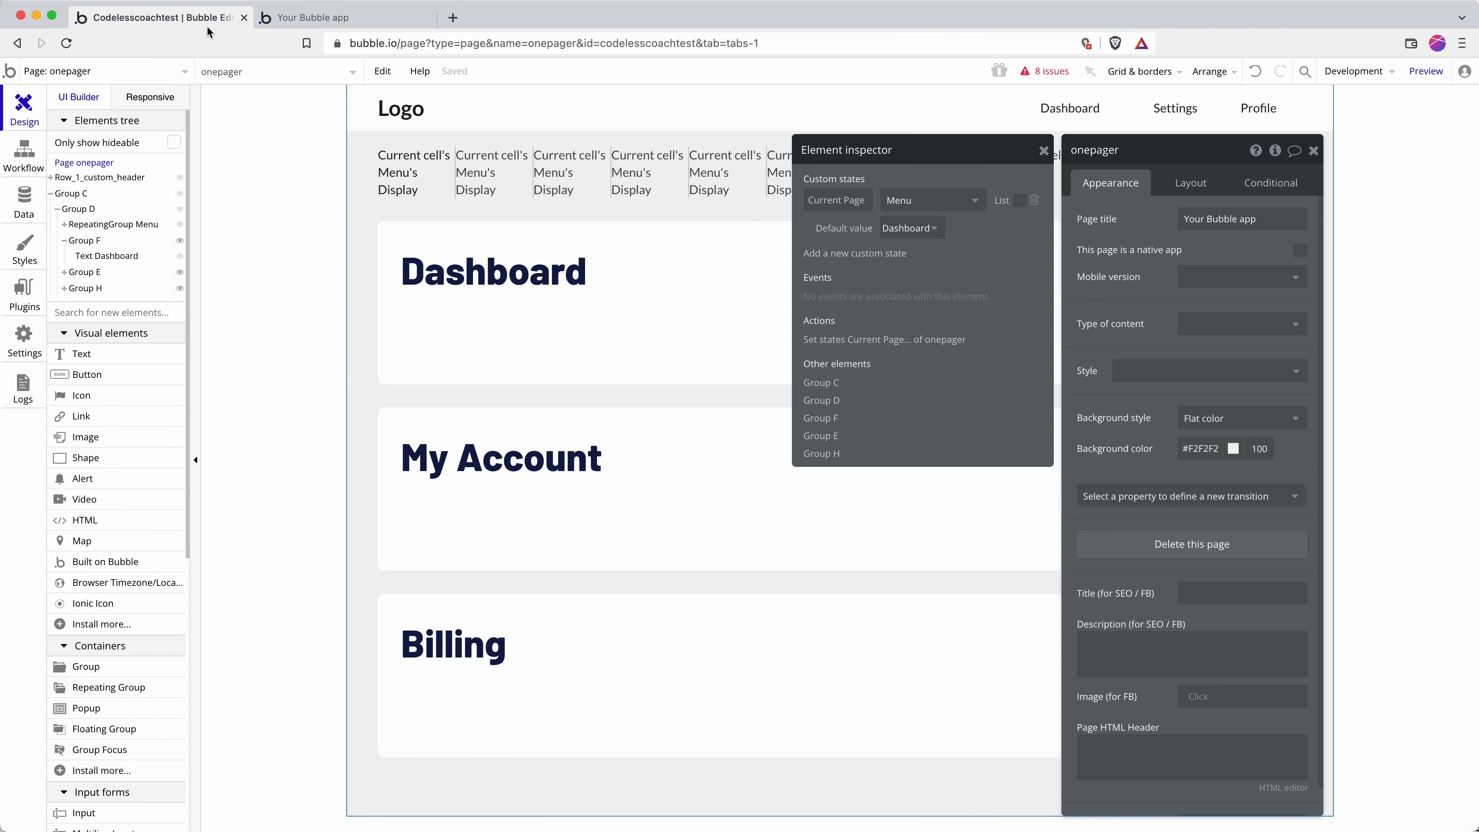
click(641, 239)
click(1200, 184)
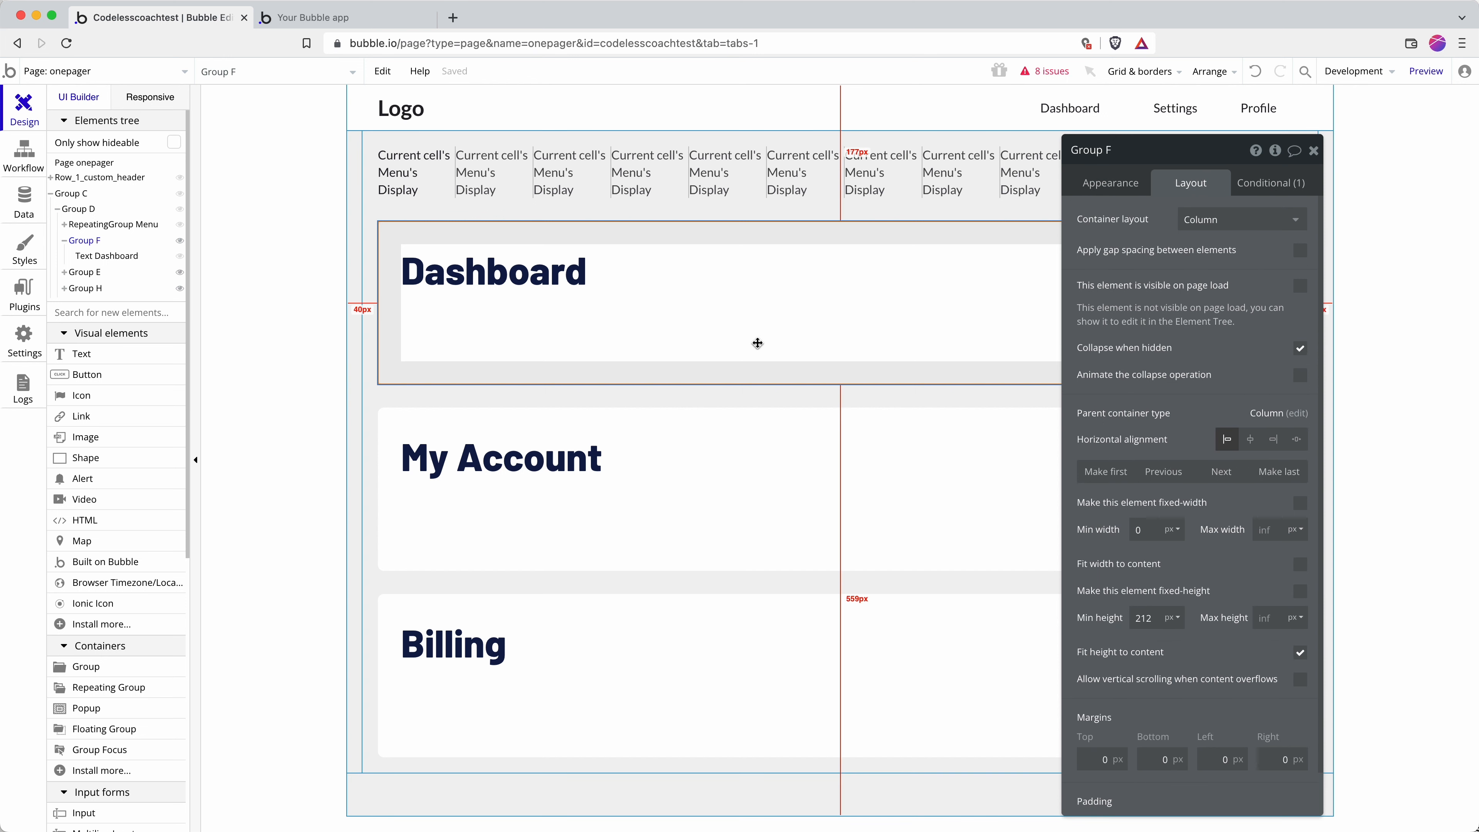
drag(749, 344, 851, 388)
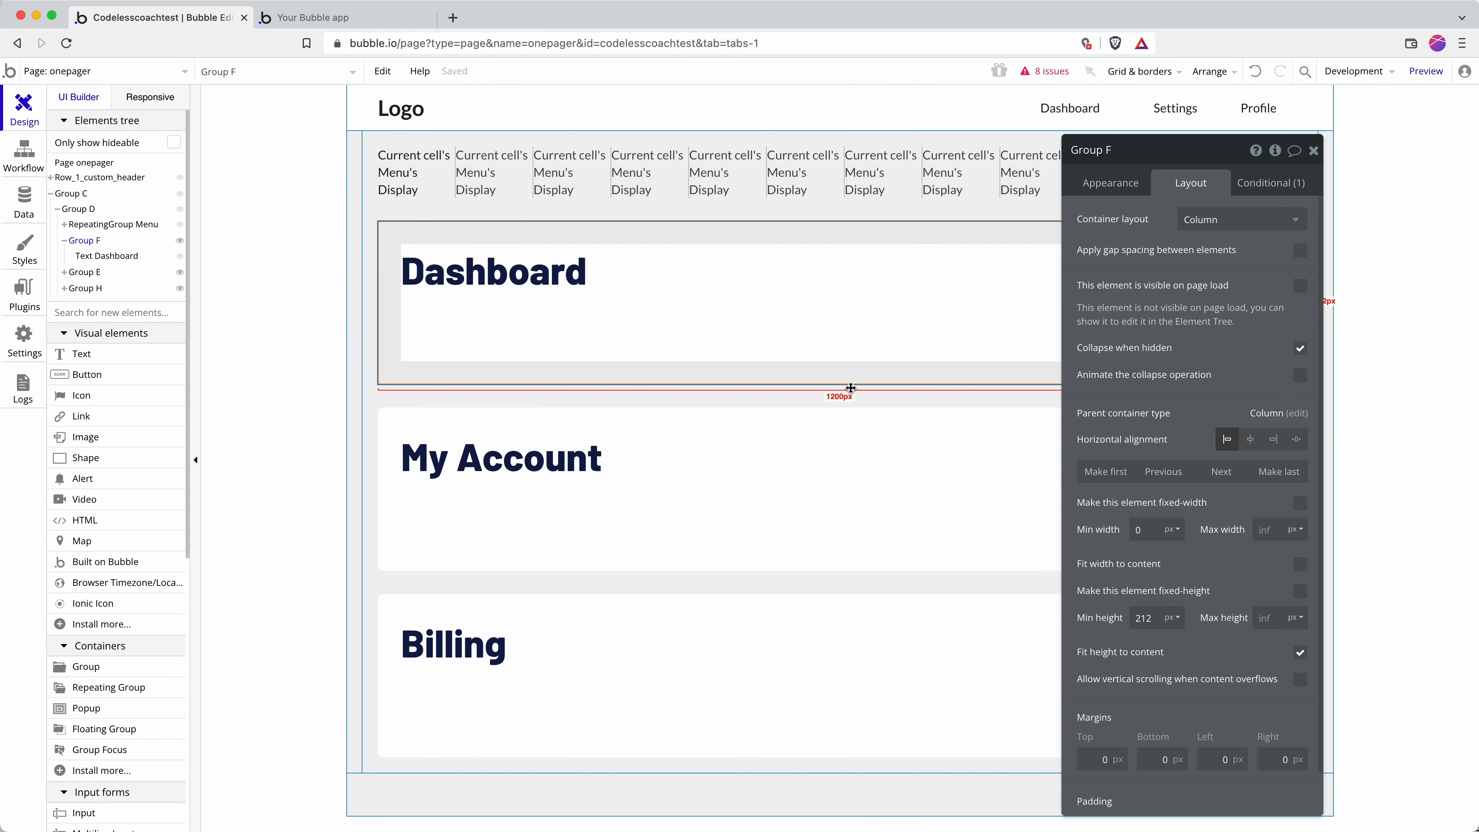
click(810, 424)
click(761, 612)
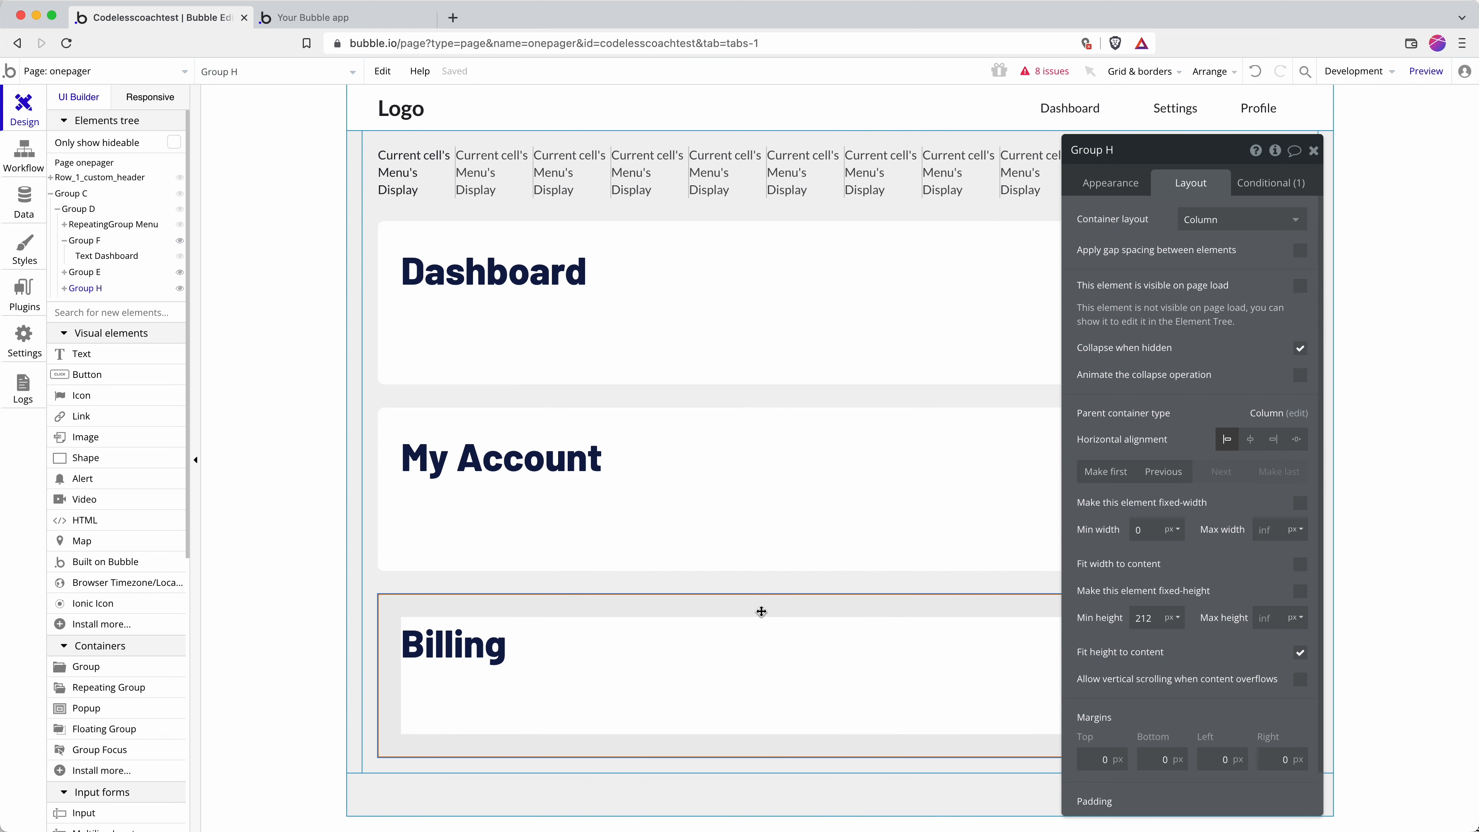
drag(756, 612, 701, 292)
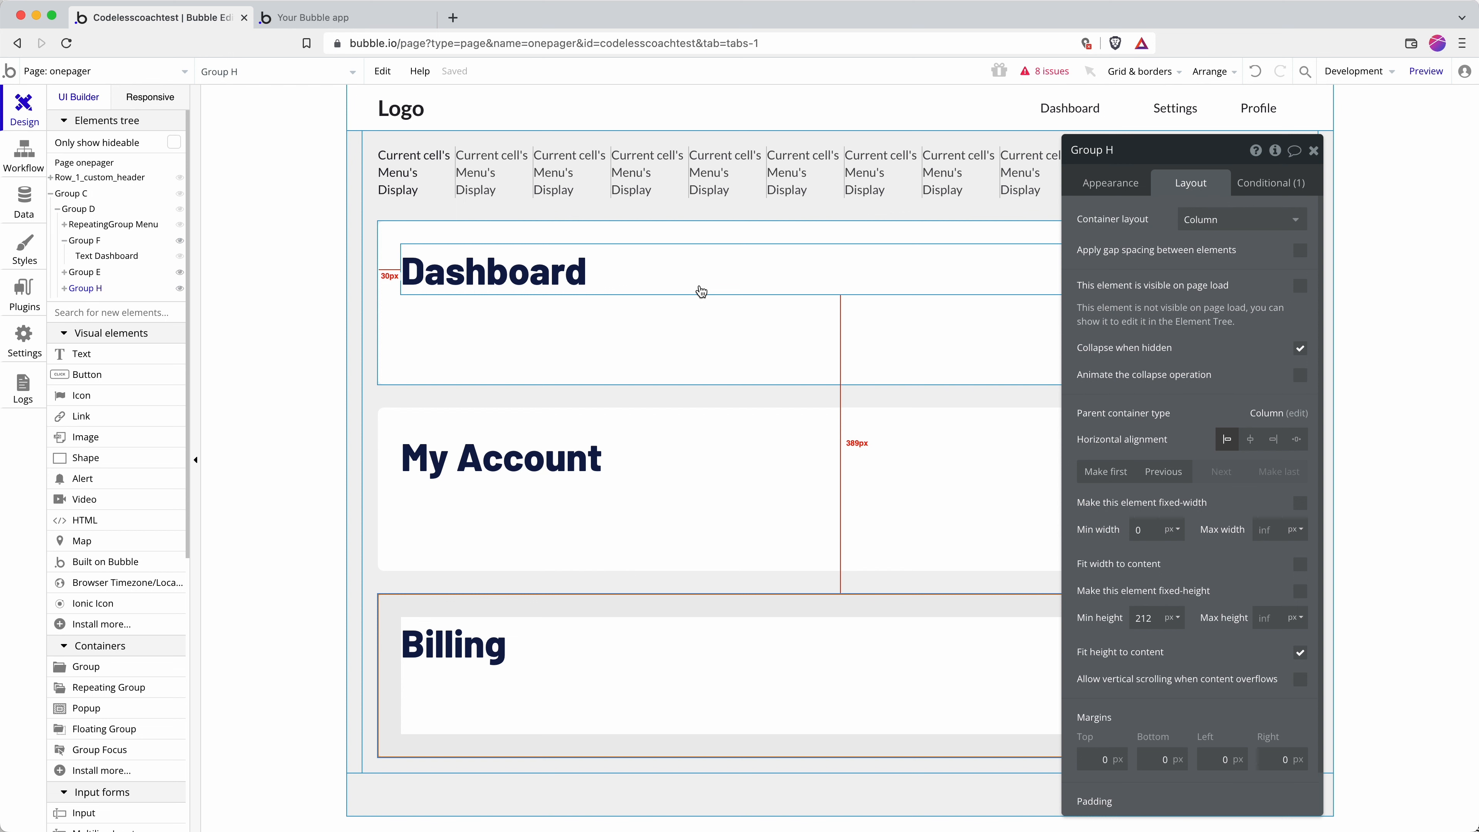
click(941, 236)
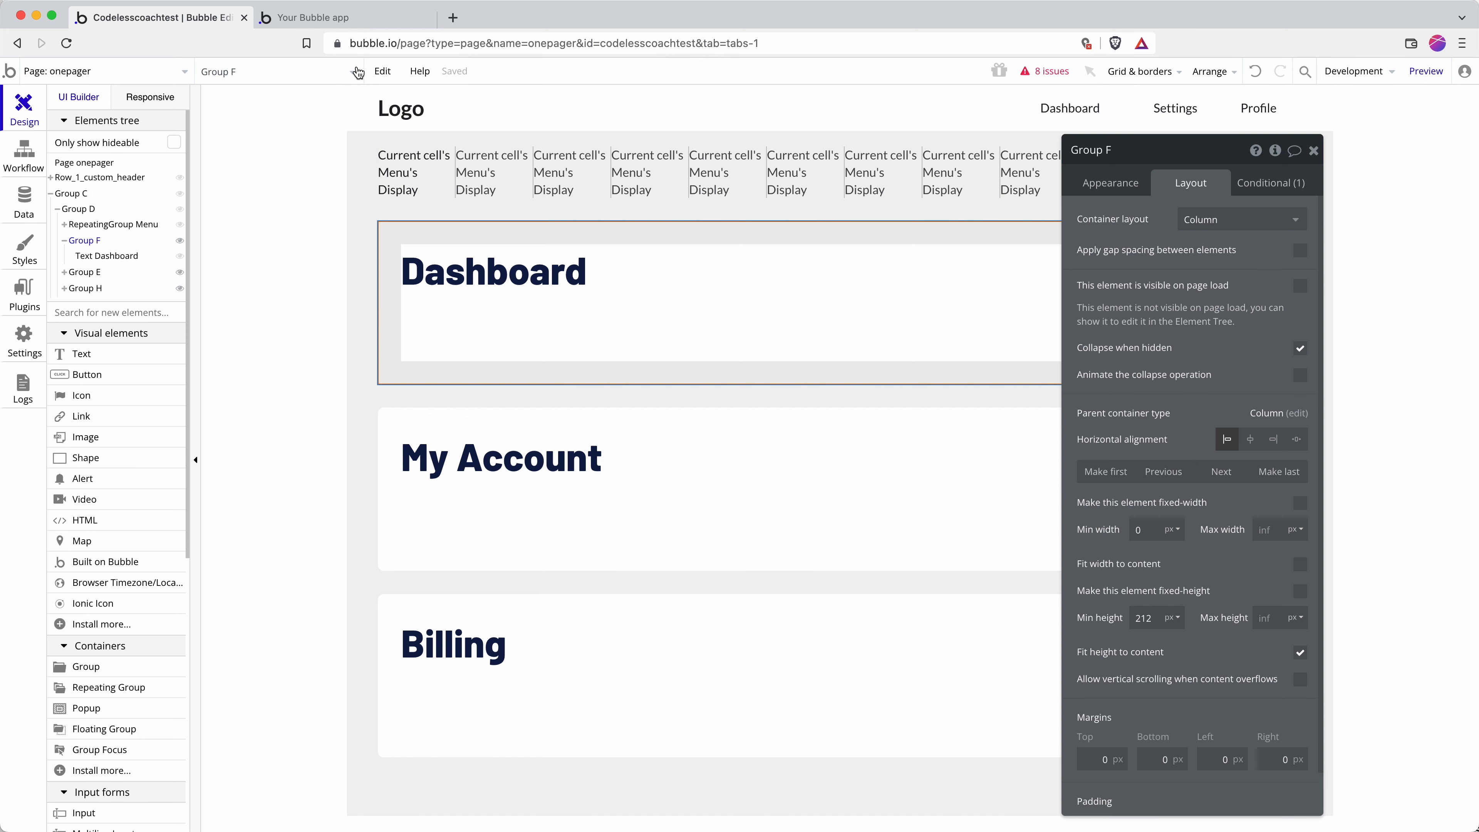
Test the menu in the app preview by switching repeatedly between the Dashboard, My Account and Billing sections.
click(359, 27)
click(384, 133)
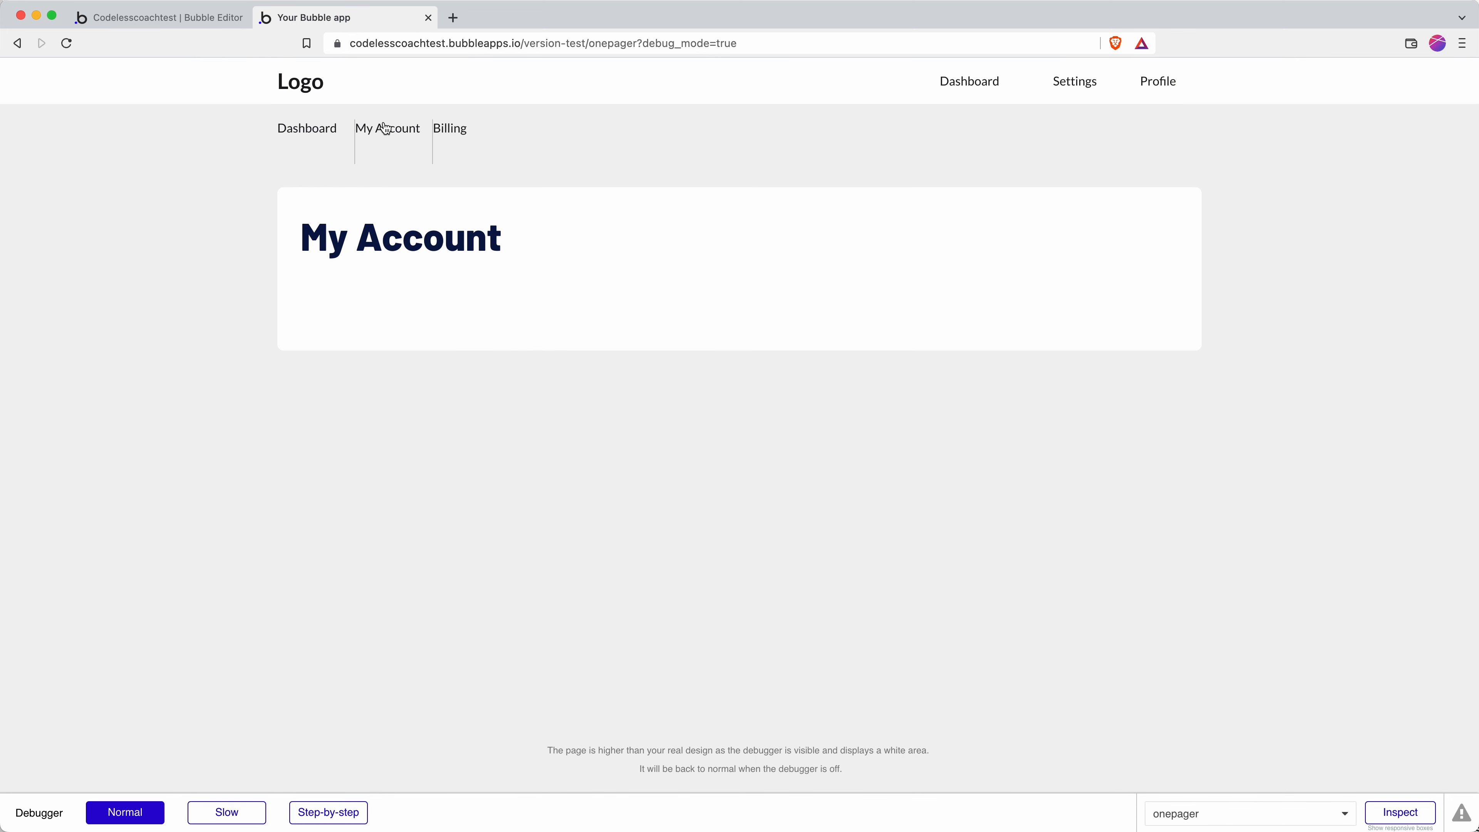
click(447, 136)
click(393, 139)
click(303, 138)
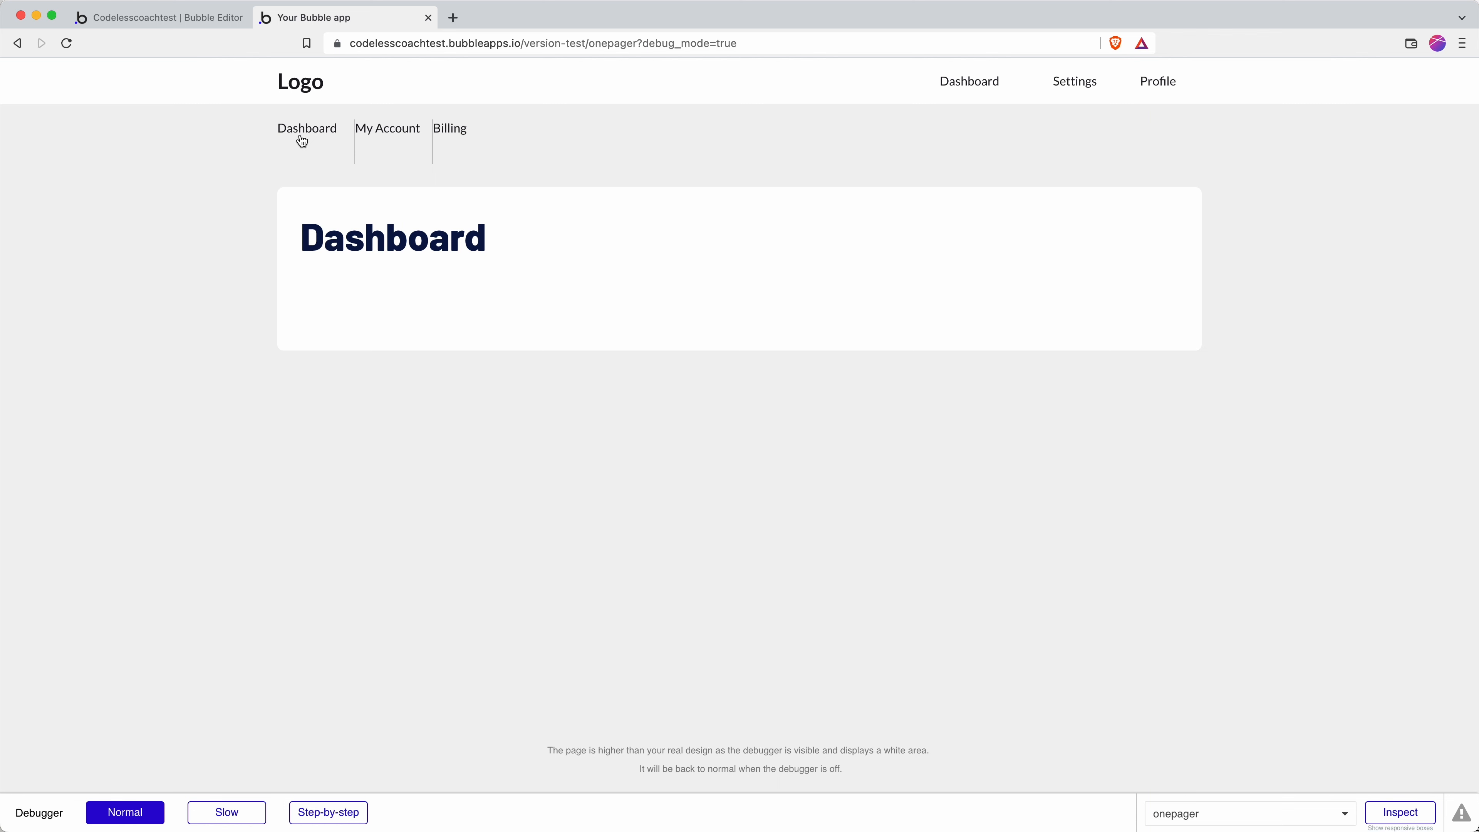
click(387, 136)
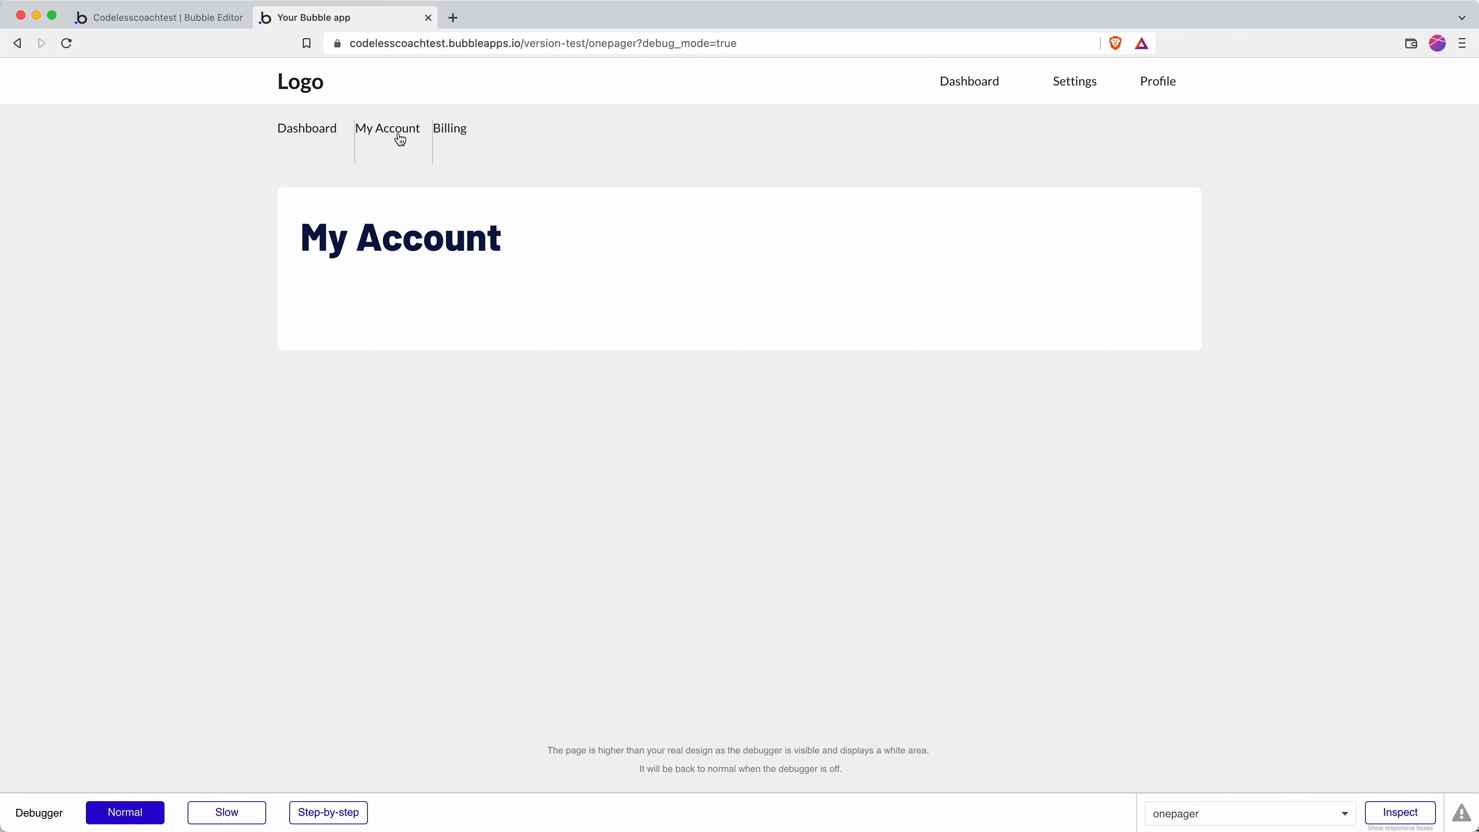
click(454, 139)
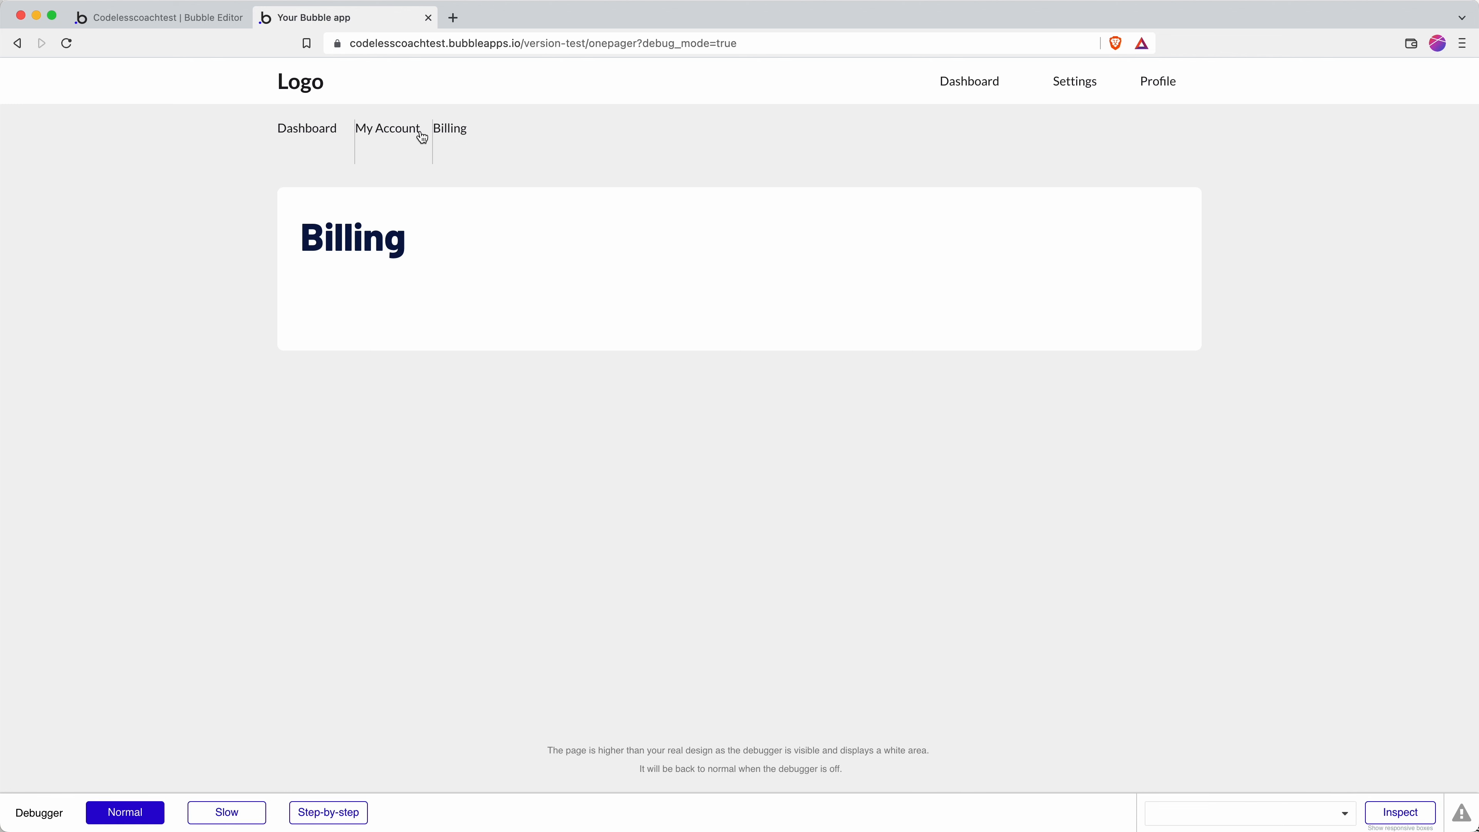
click(386, 136)
click(308, 134)
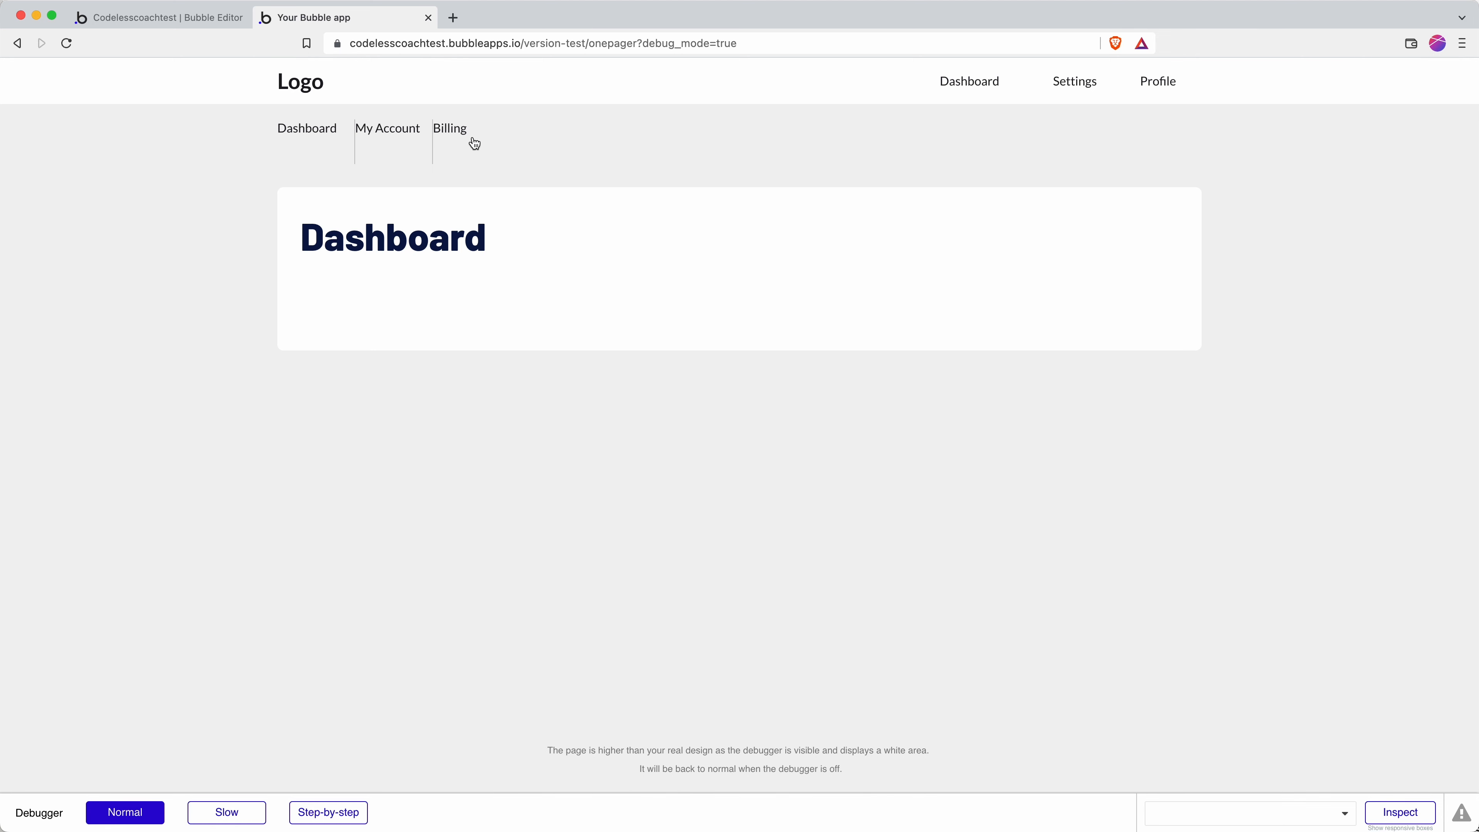
click(373, 143)
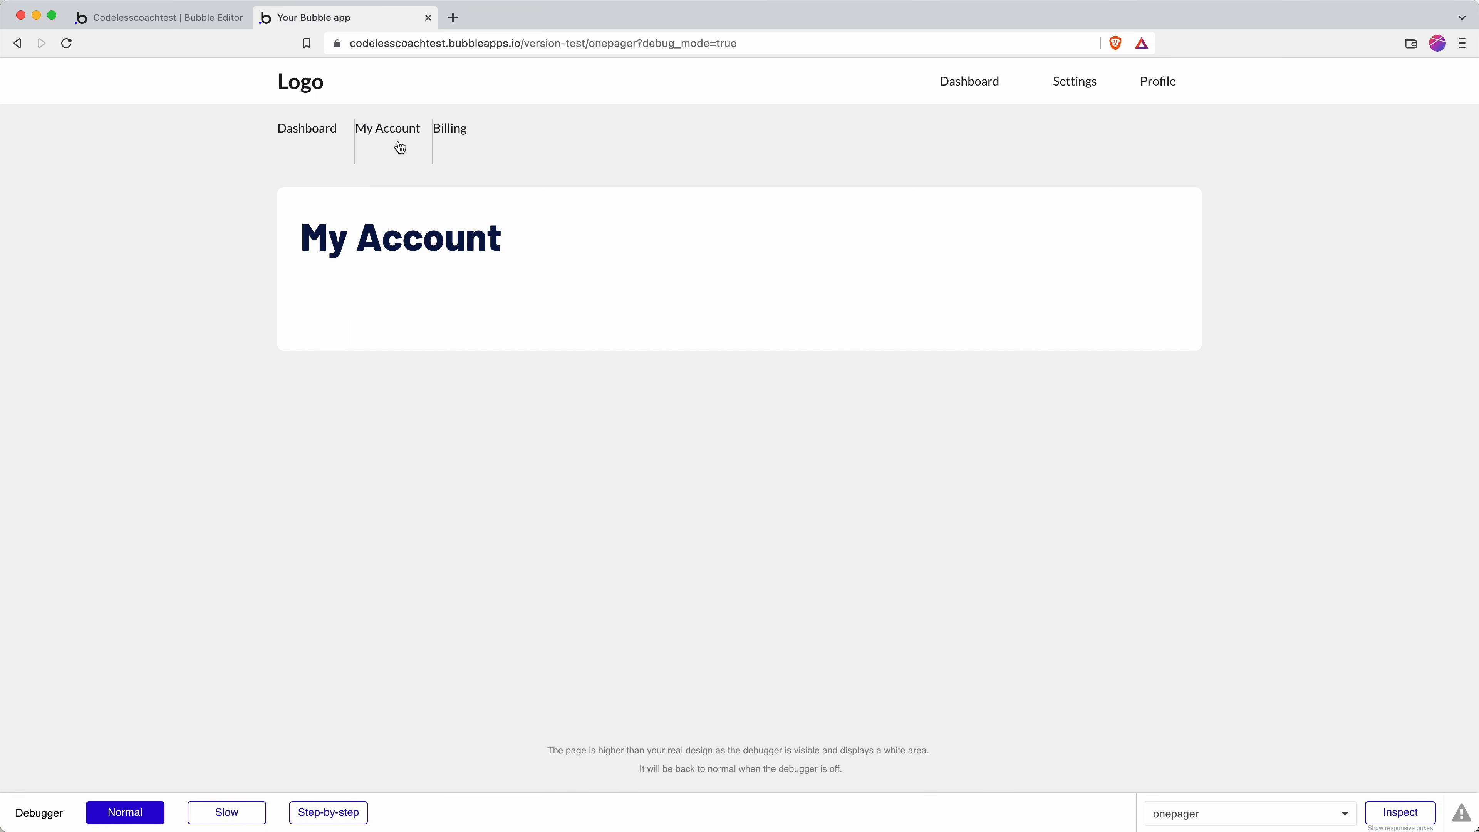
Reload the preview page and test the menu again by opening My Account, Billing, My Account and Dashboard in turn.
click(521, 45)
key(Return)
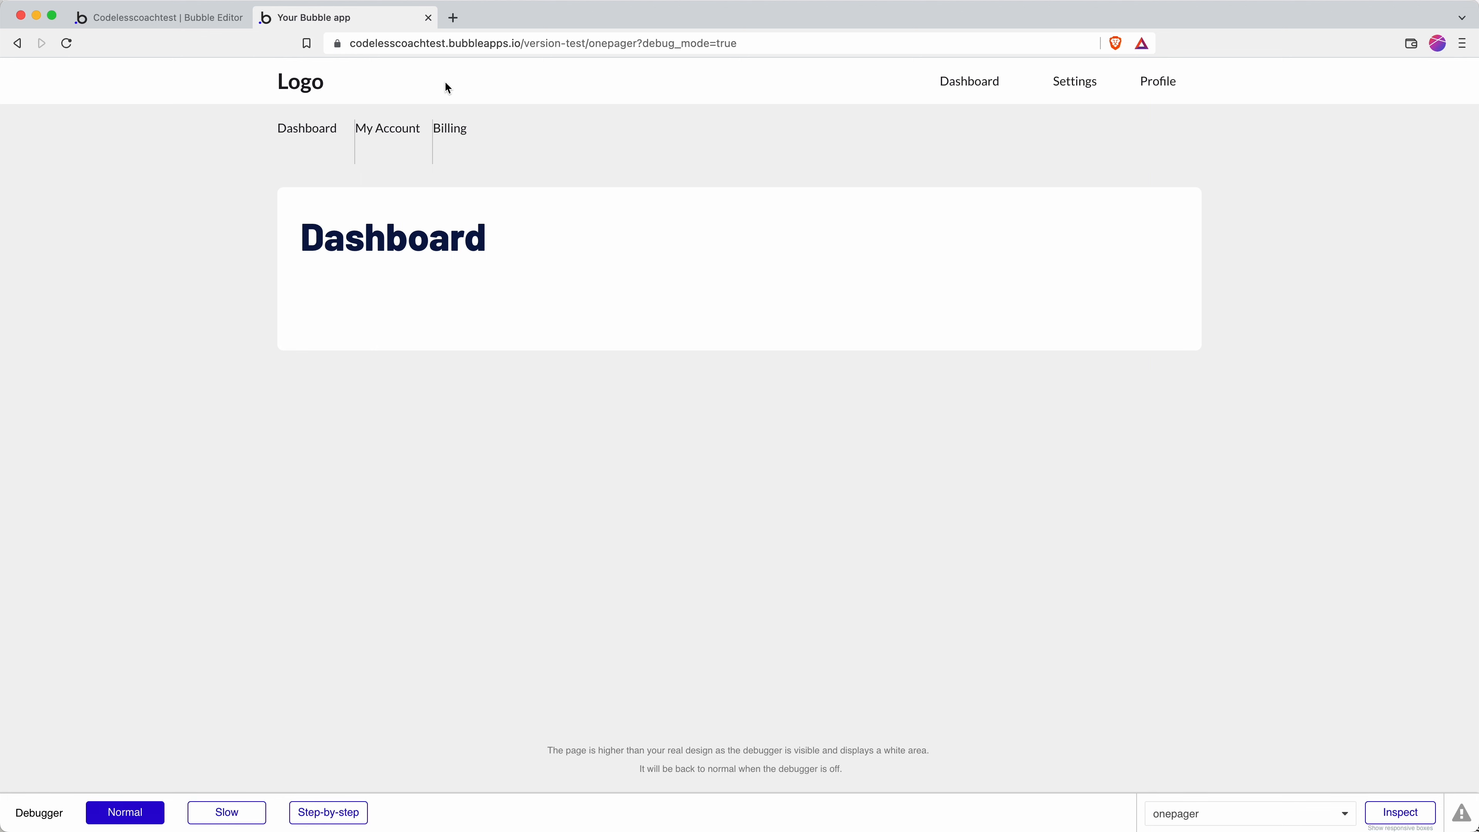
click(399, 142)
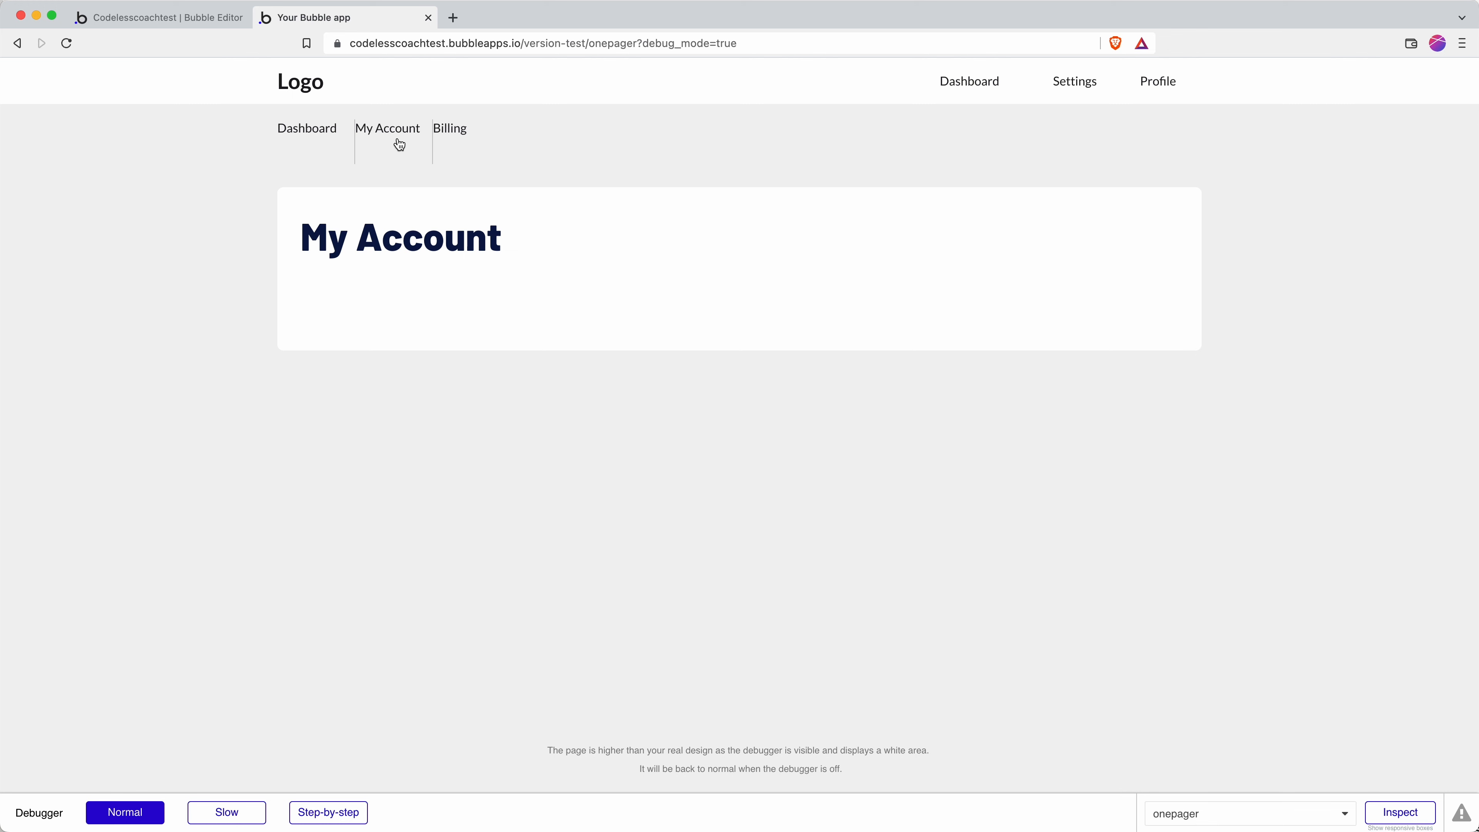
click(449, 139)
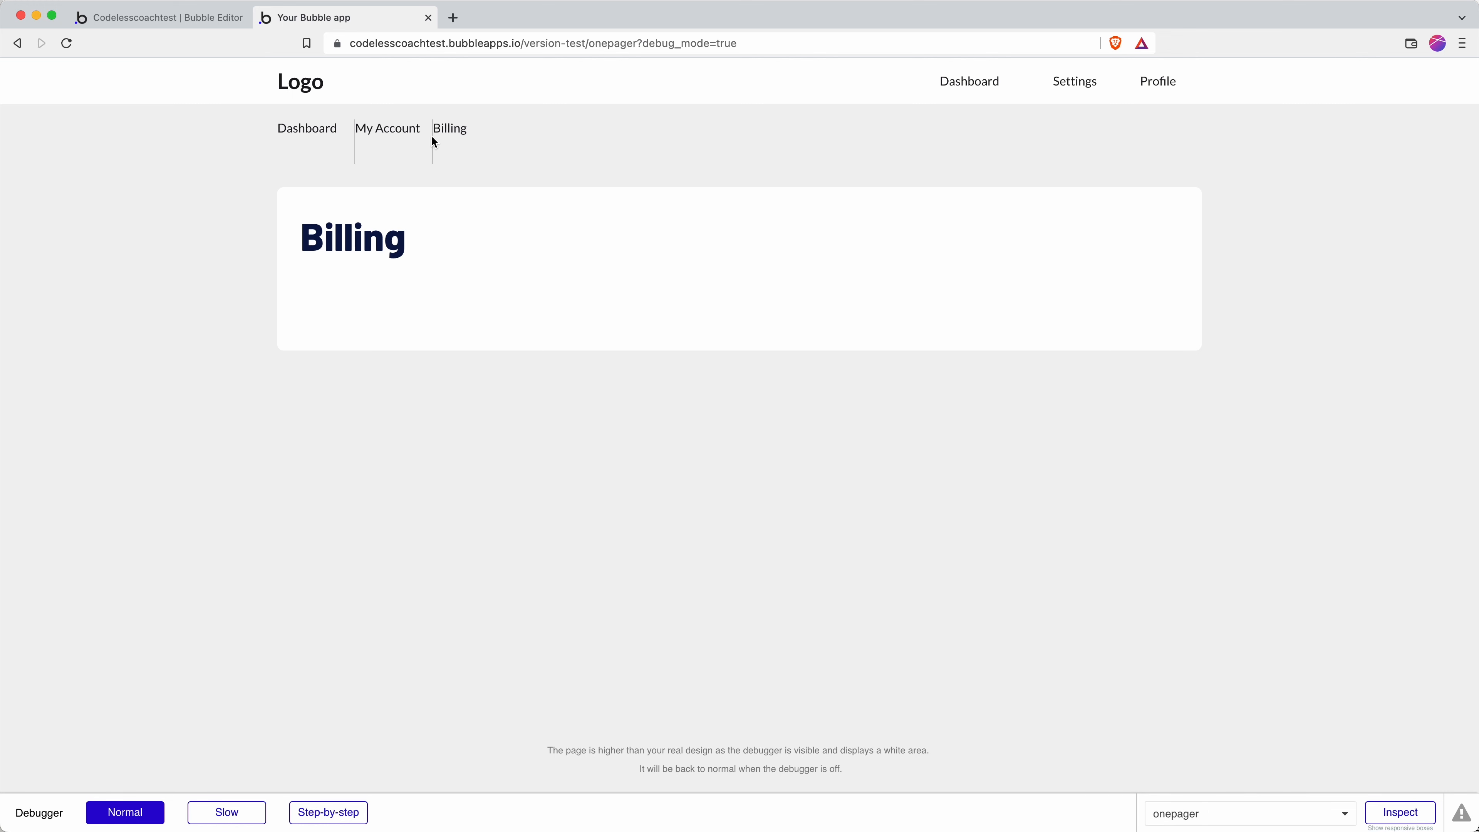
click(401, 142)
click(324, 144)
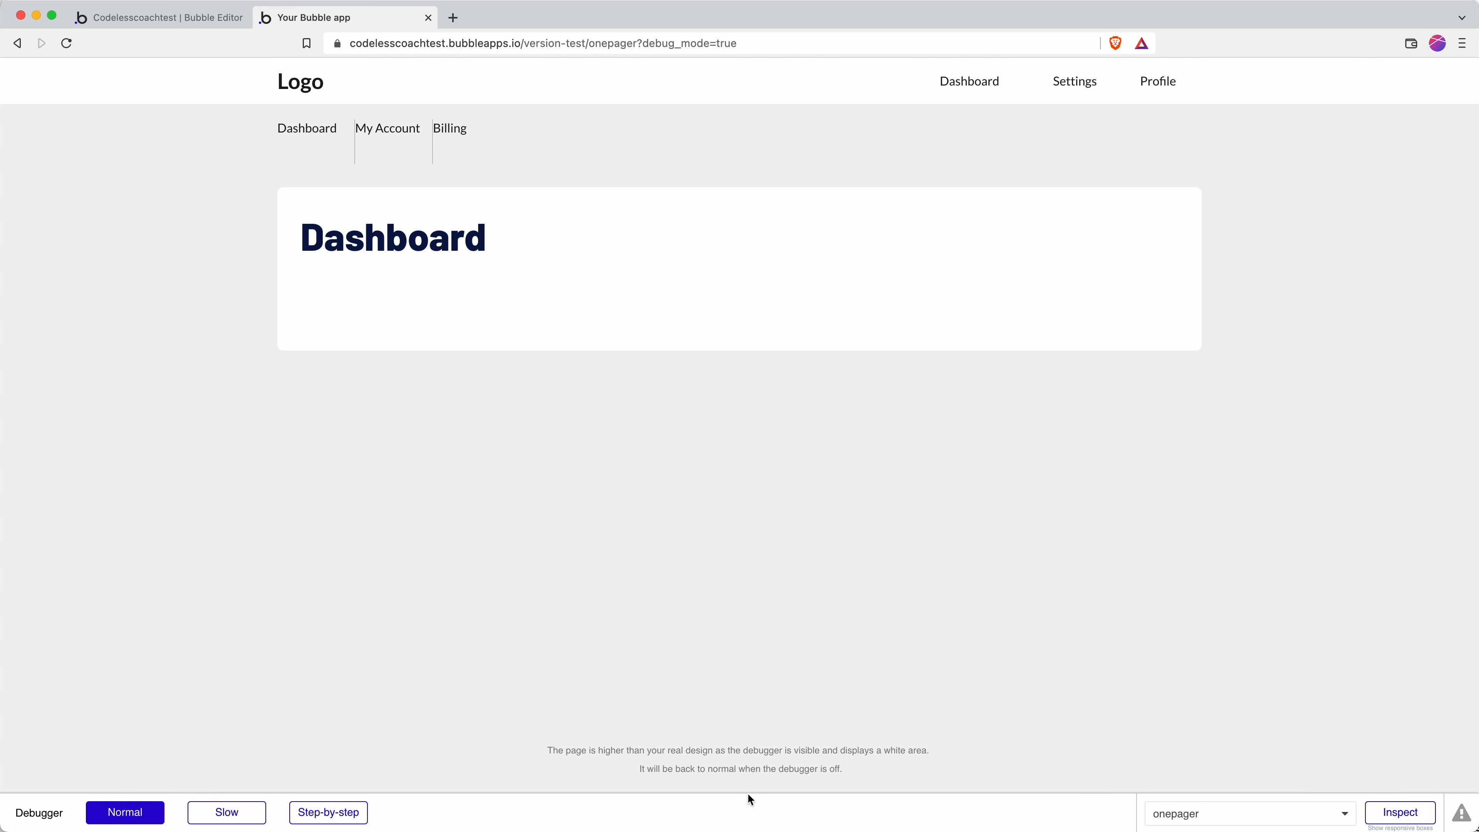